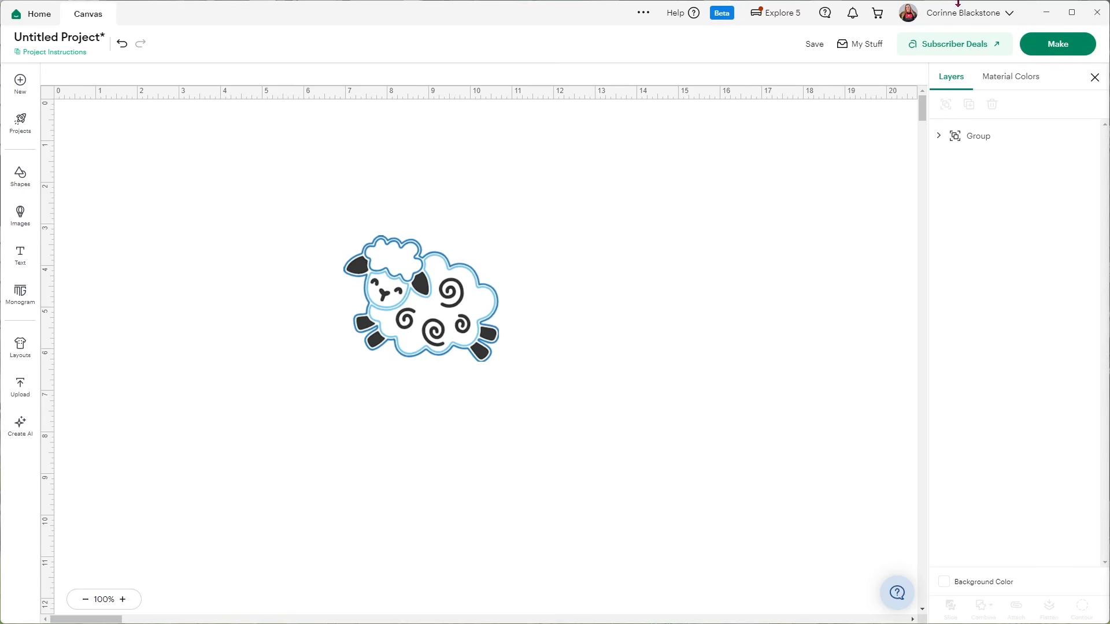
Check the application experience and version in the general Design Space settings.
click(989, 21)
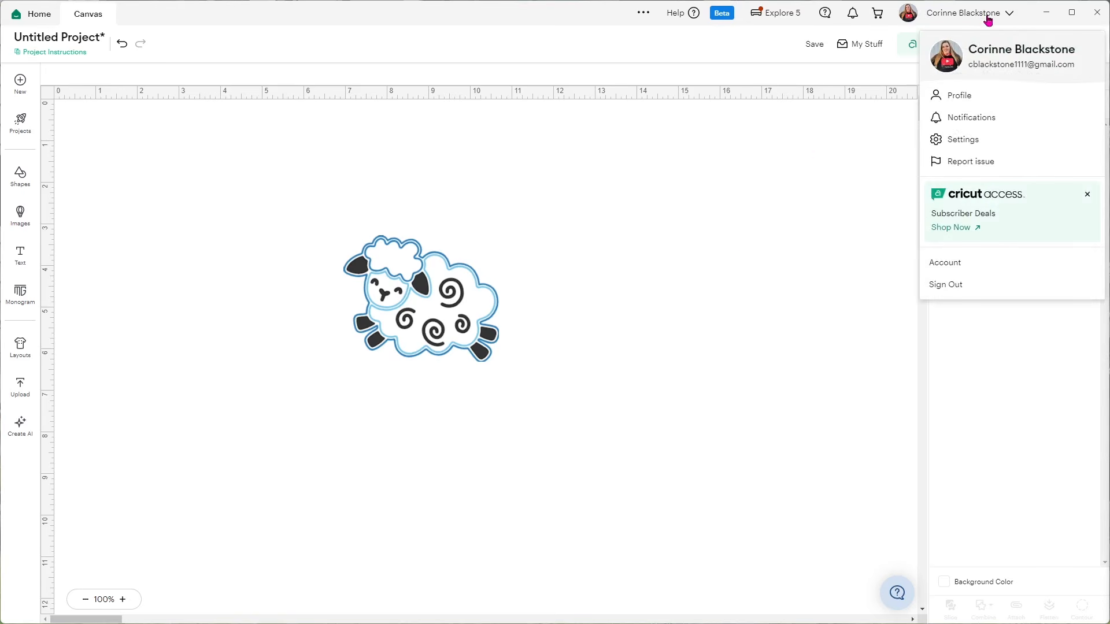
click(986, 139)
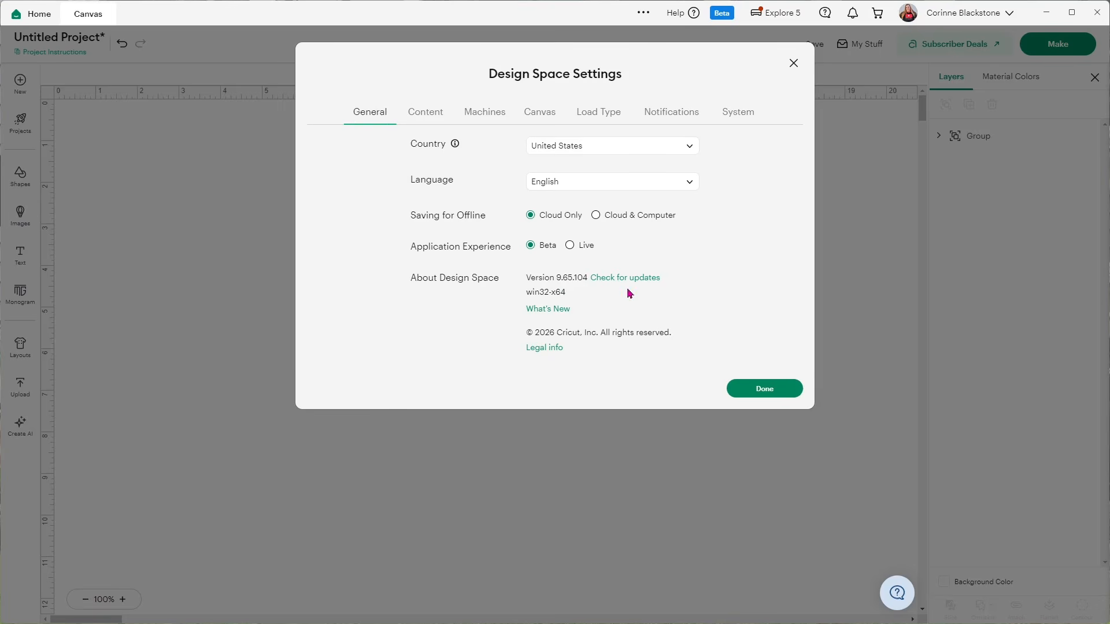
click(777, 392)
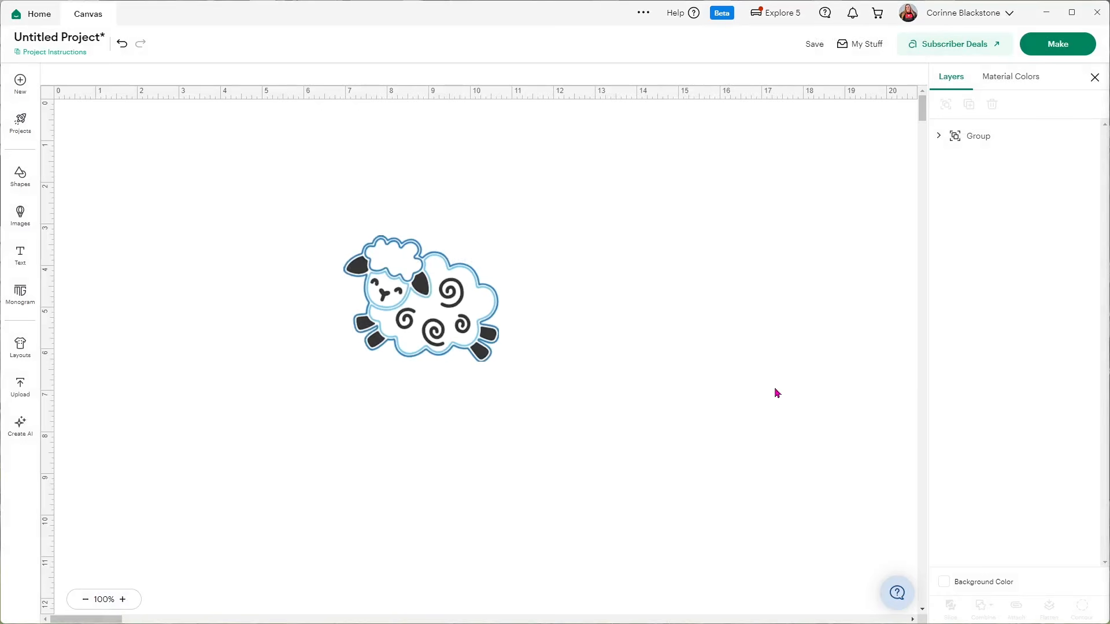
Ungroup the sheep design into its separate layers.
click(396, 278)
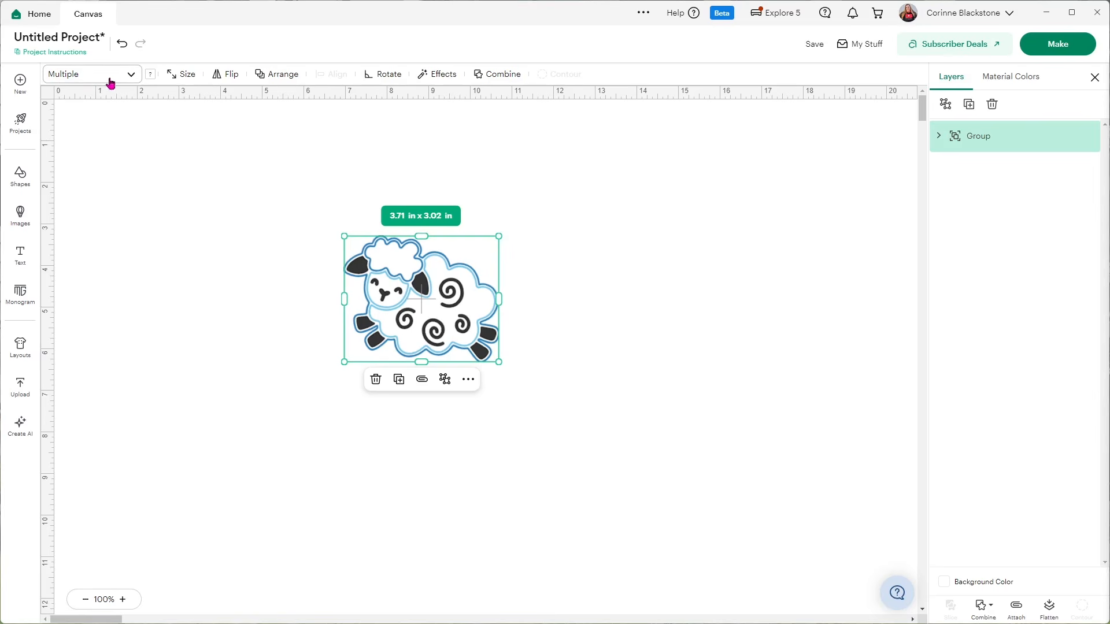
click(131, 75)
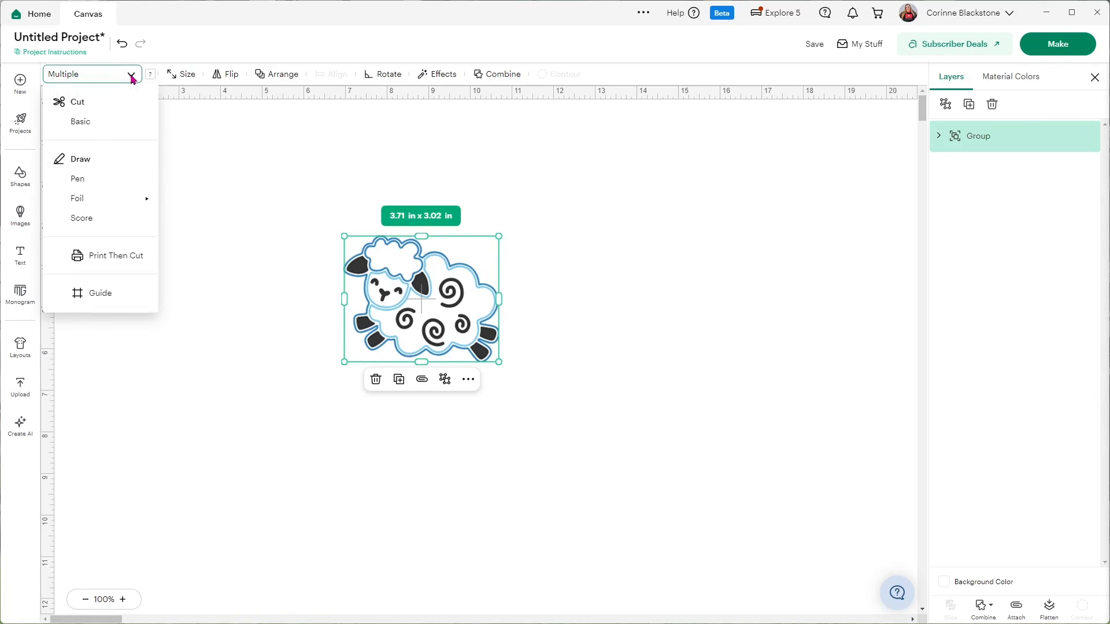
click(944, 105)
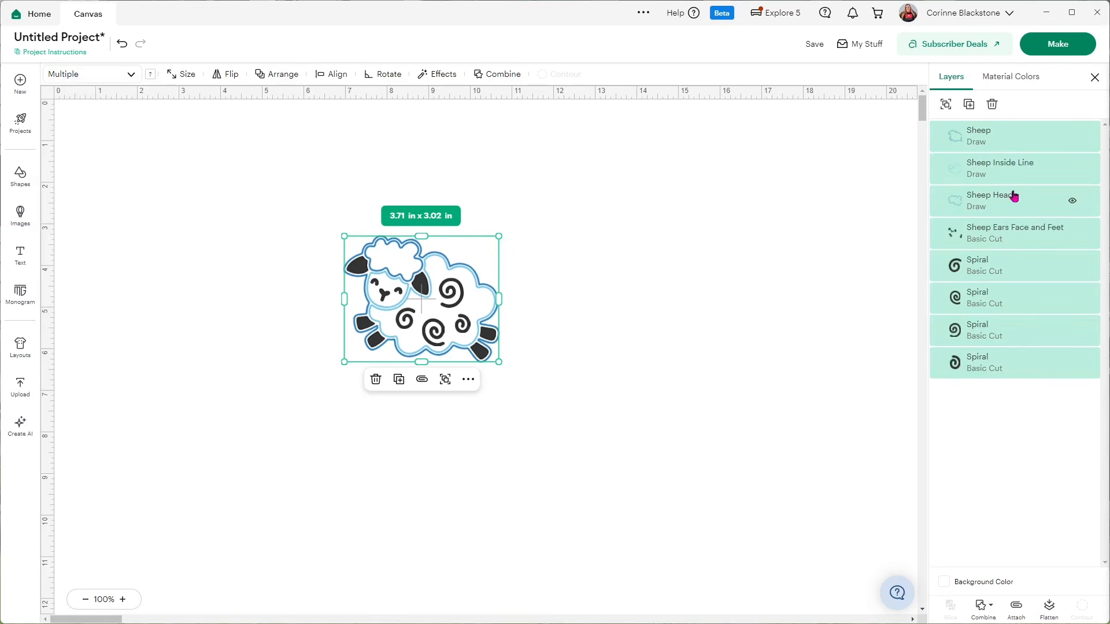
Change the operation of the first spiral layer, below the ears, face and feet layer, to Print Then Cut.
click(993, 244)
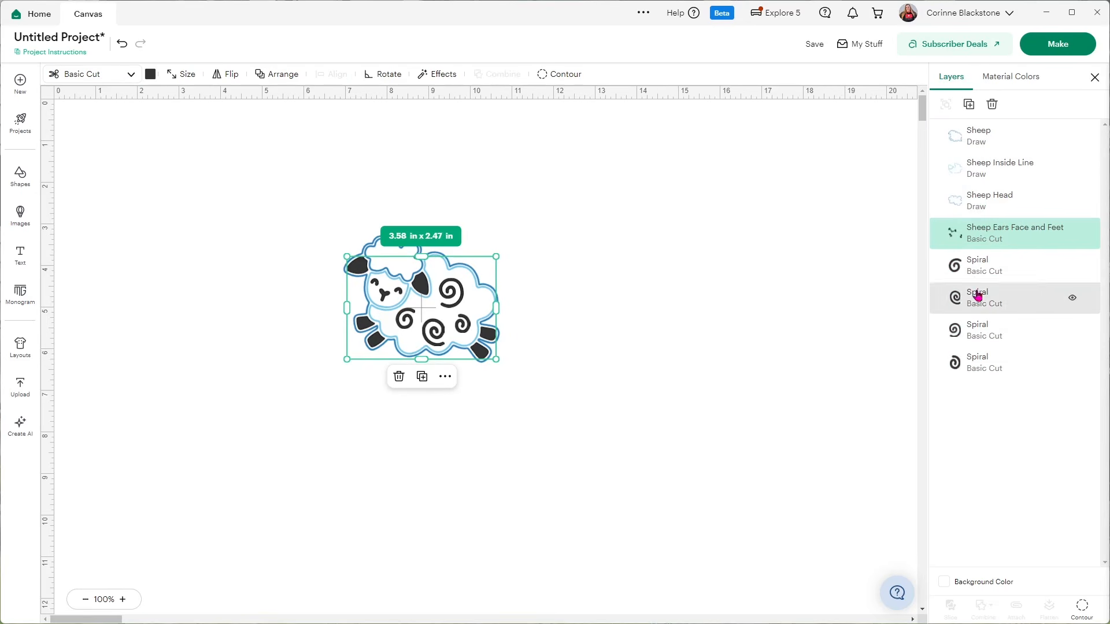
click(966, 265)
click(117, 78)
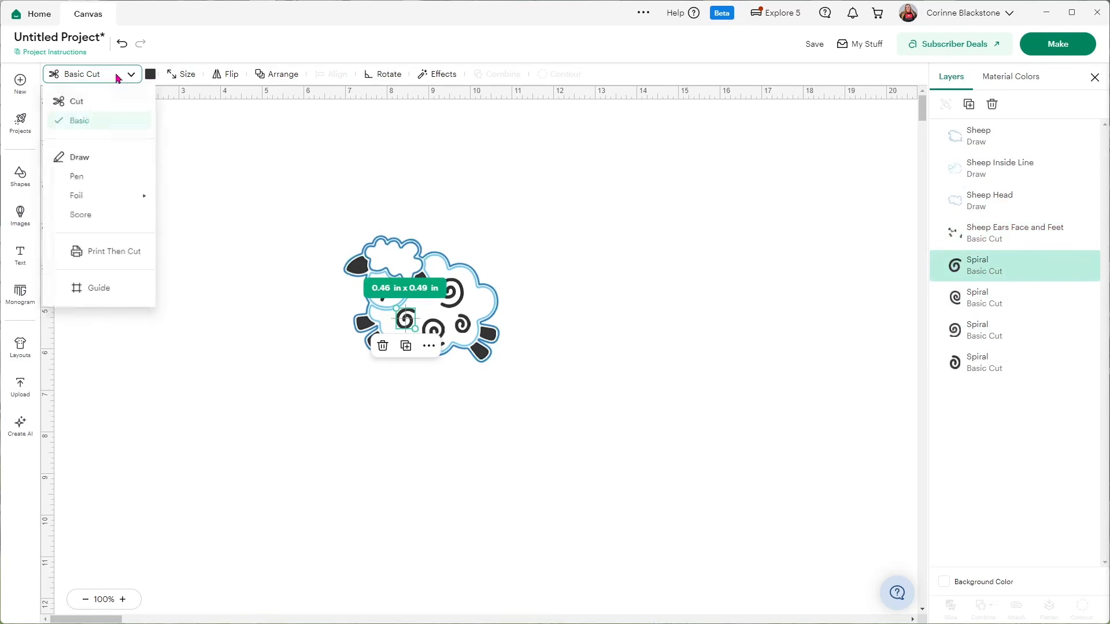
click(107, 253)
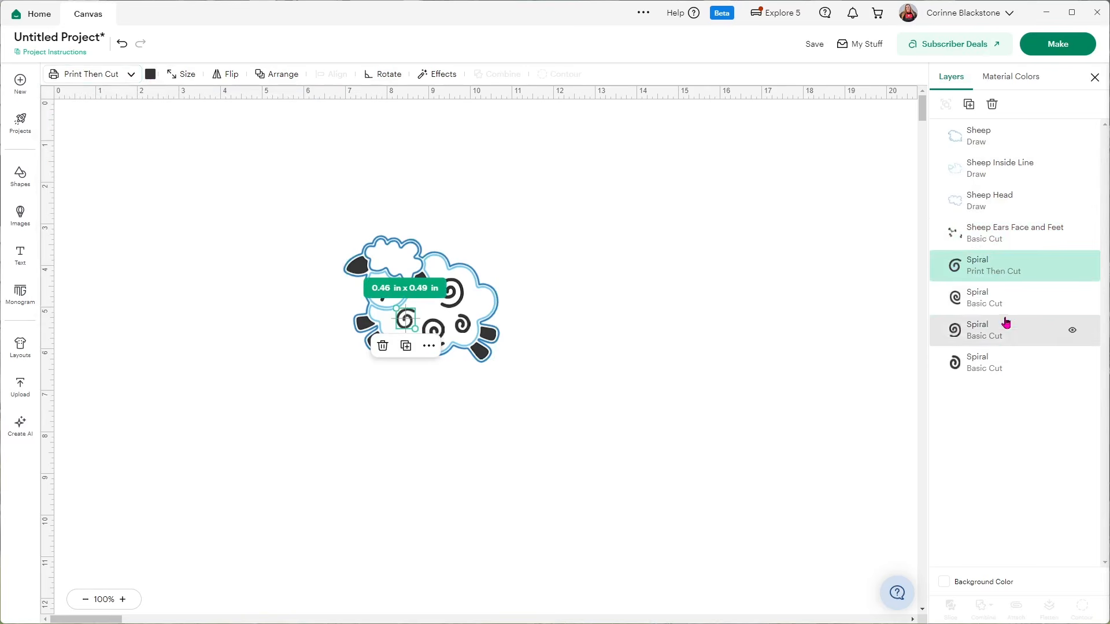
Change the operation of the second spiral layer to Score and deselect it.
click(1006, 299)
click(116, 76)
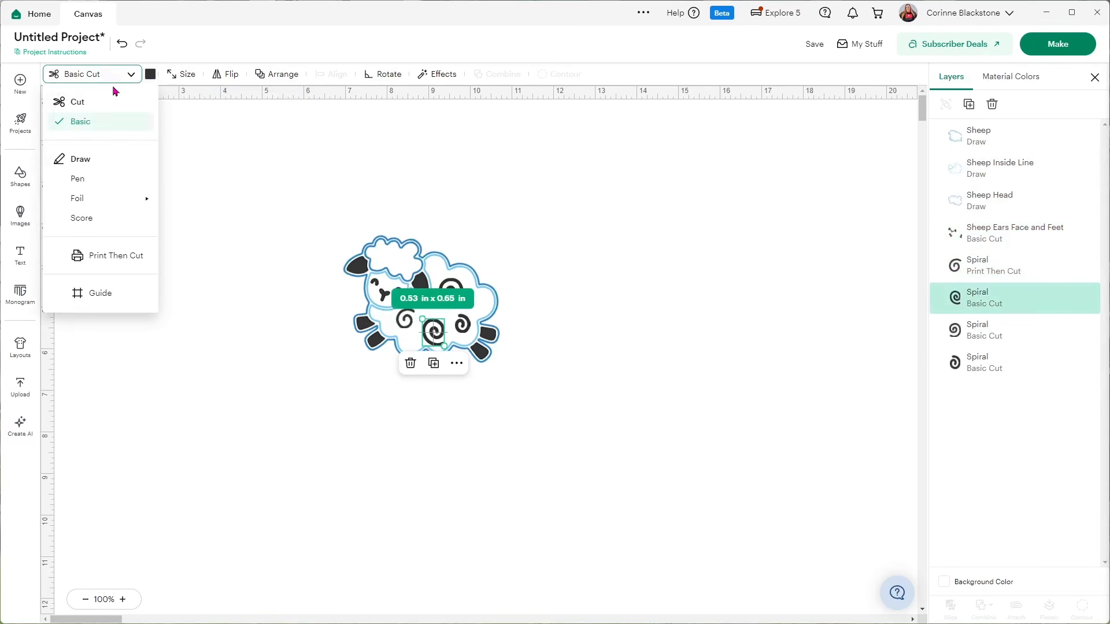
click(95, 220)
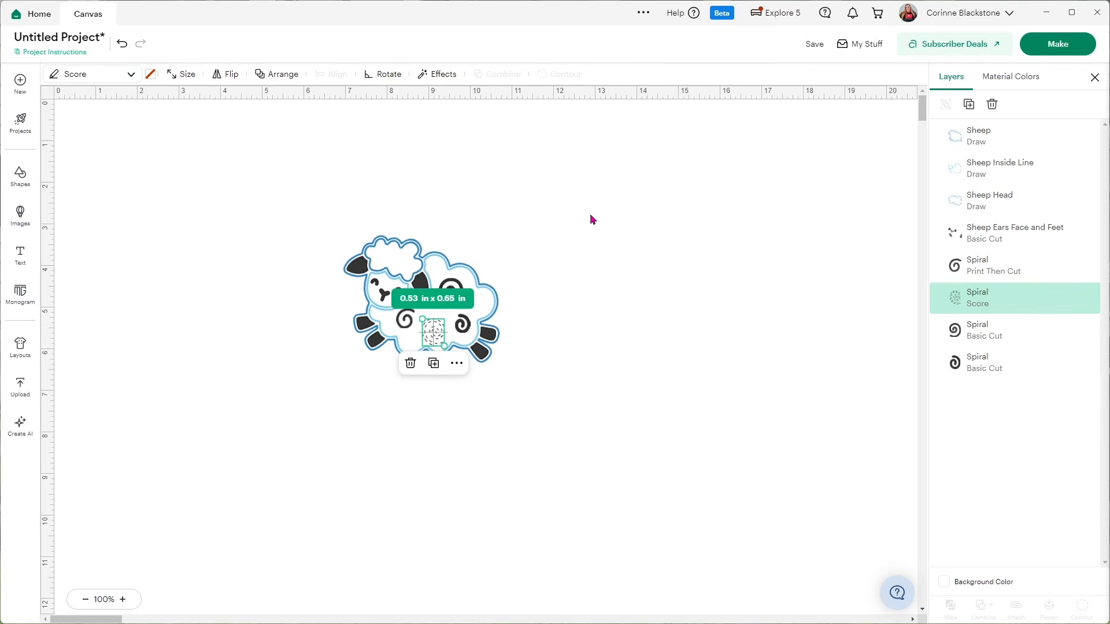
click(619, 225)
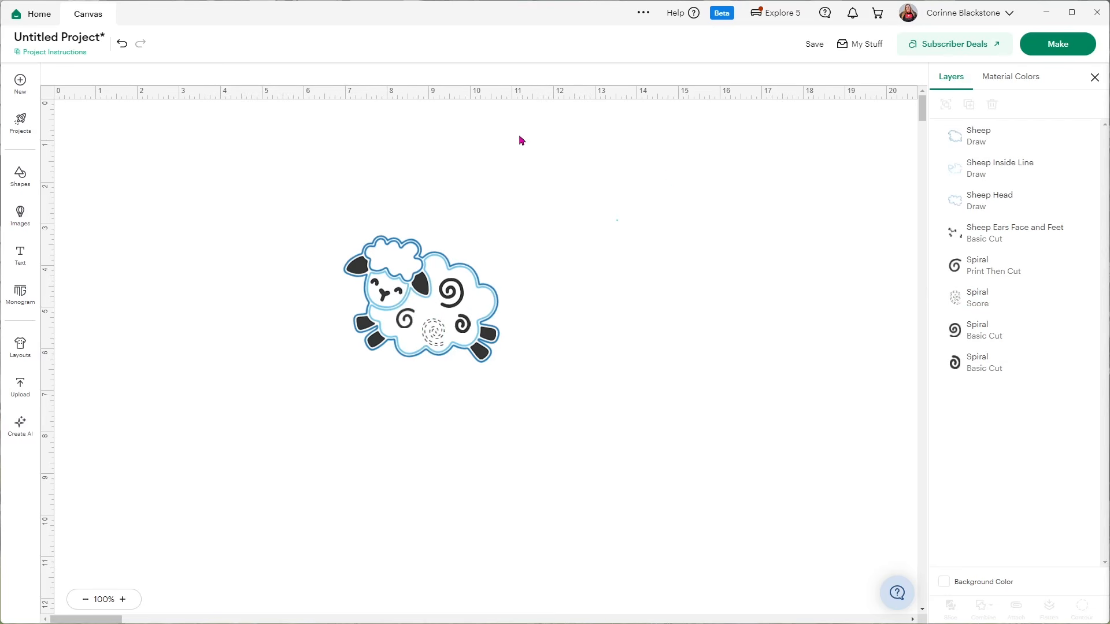
Recolor the uppermost spiral on the sheep's body, trying green before settling on red.
click(463, 305)
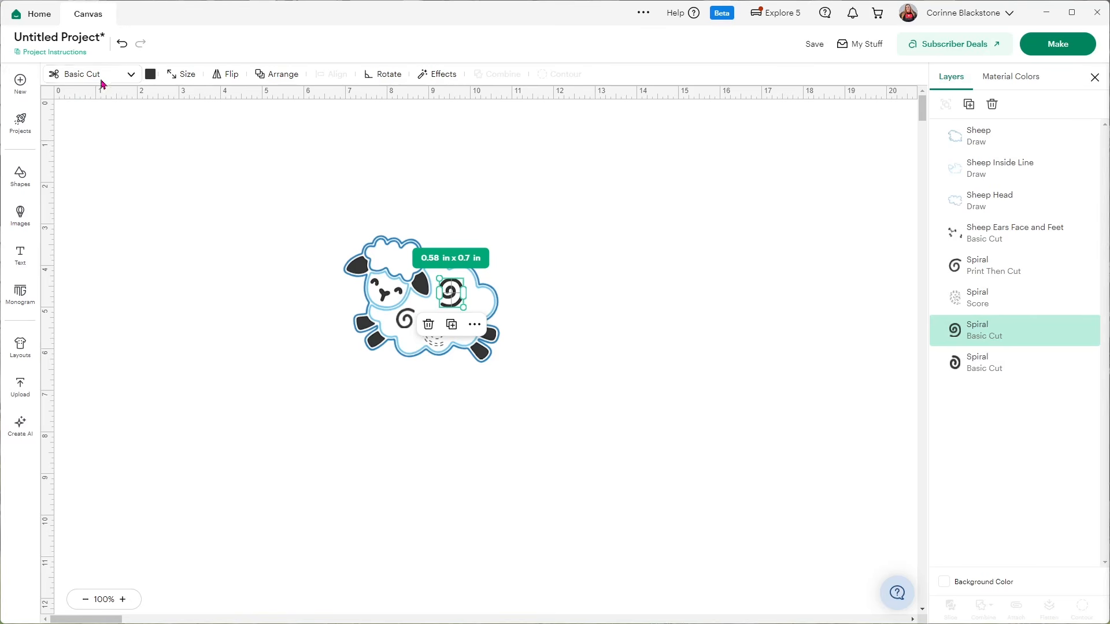
click(131, 77)
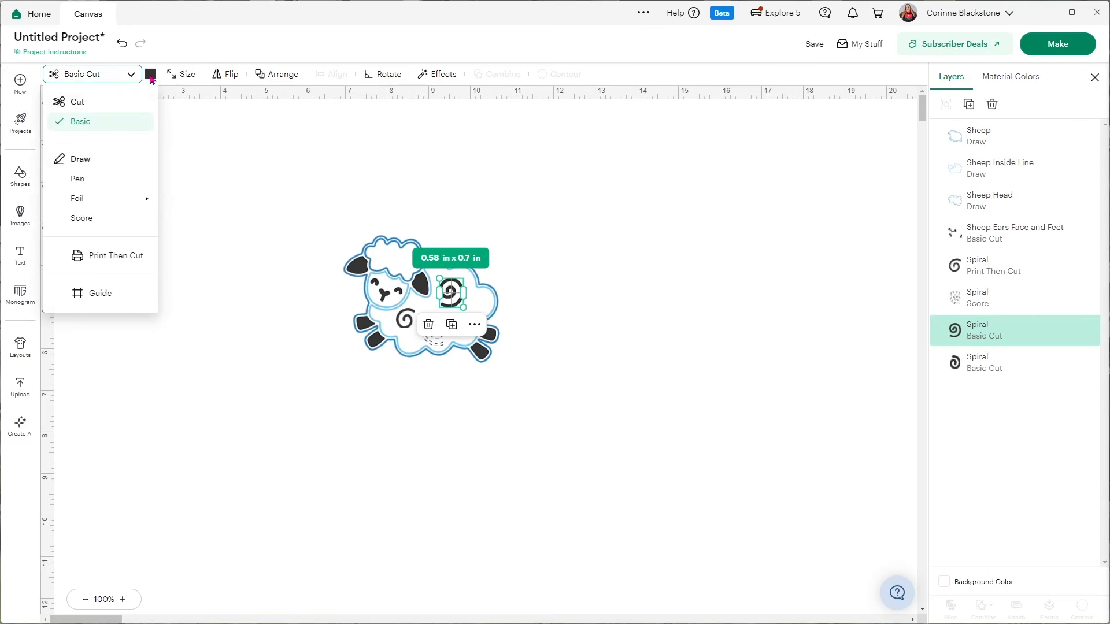
click(151, 78)
click(151, 79)
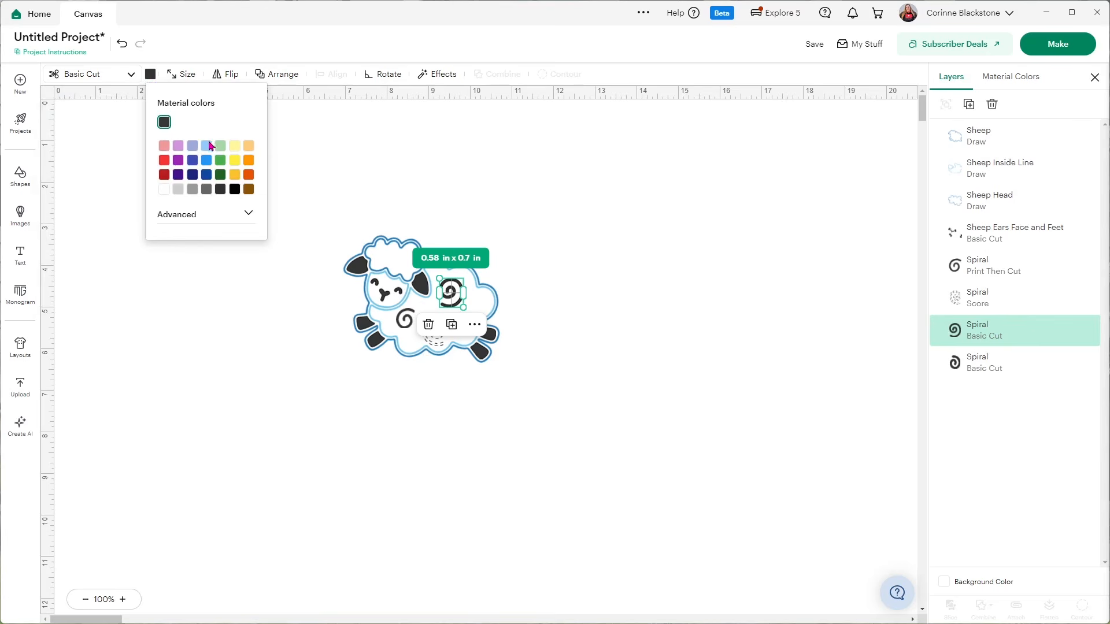
click(219, 162)
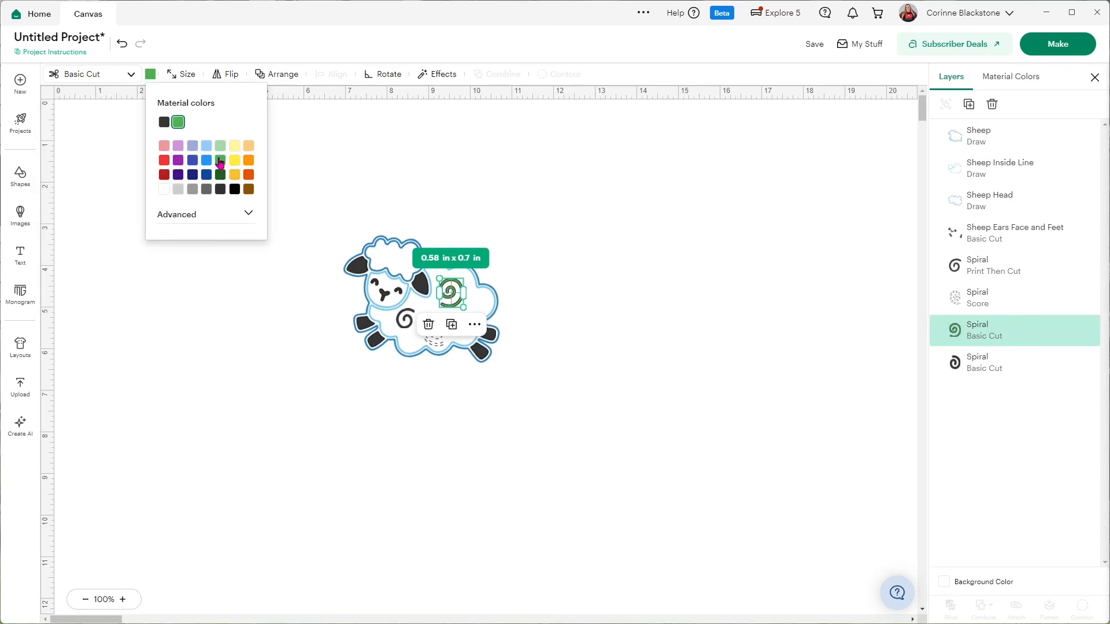
click(165, 162)
click(105, 154)
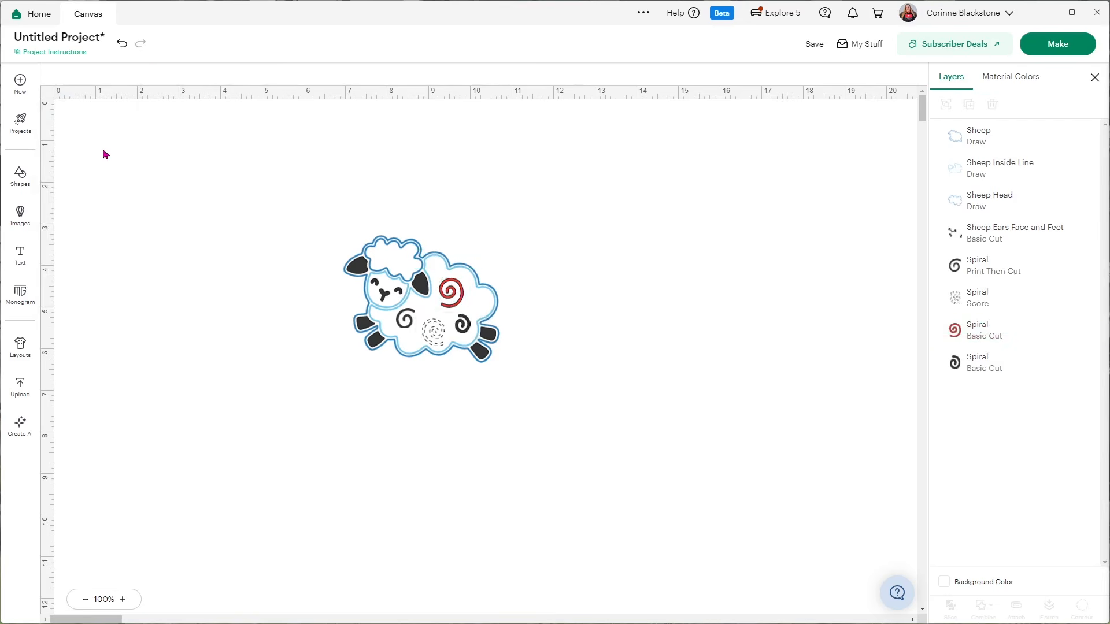
Enlarge the red spiral to 0.671 in wide, then shrink it proportionally to about 0.52 × 0.63 in.
click(395, 254)
click(453, 291)
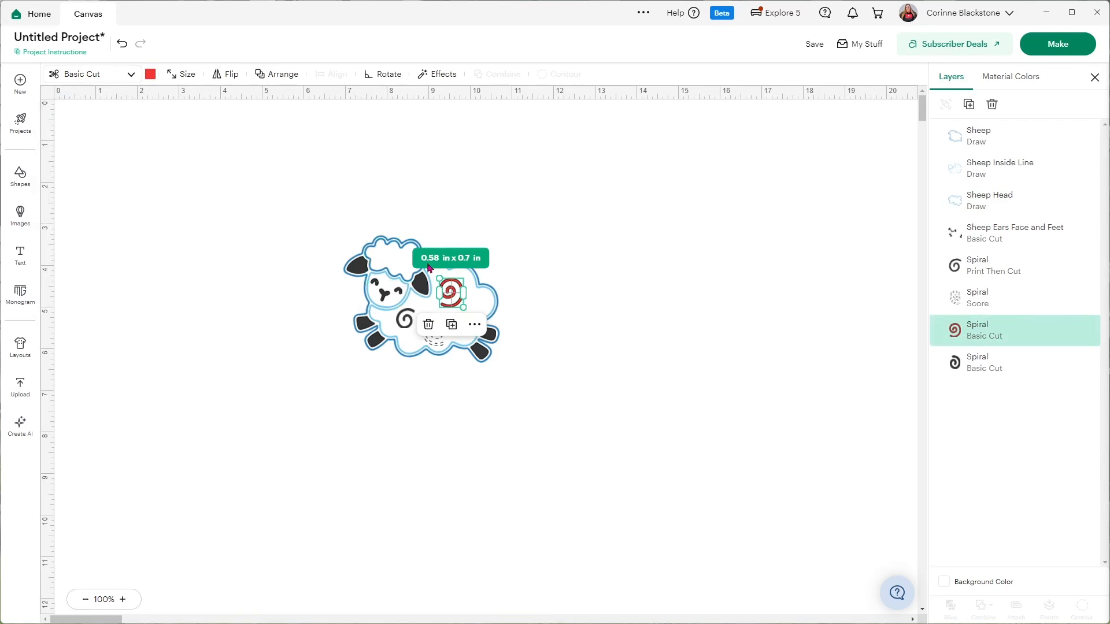
click(185, 81)
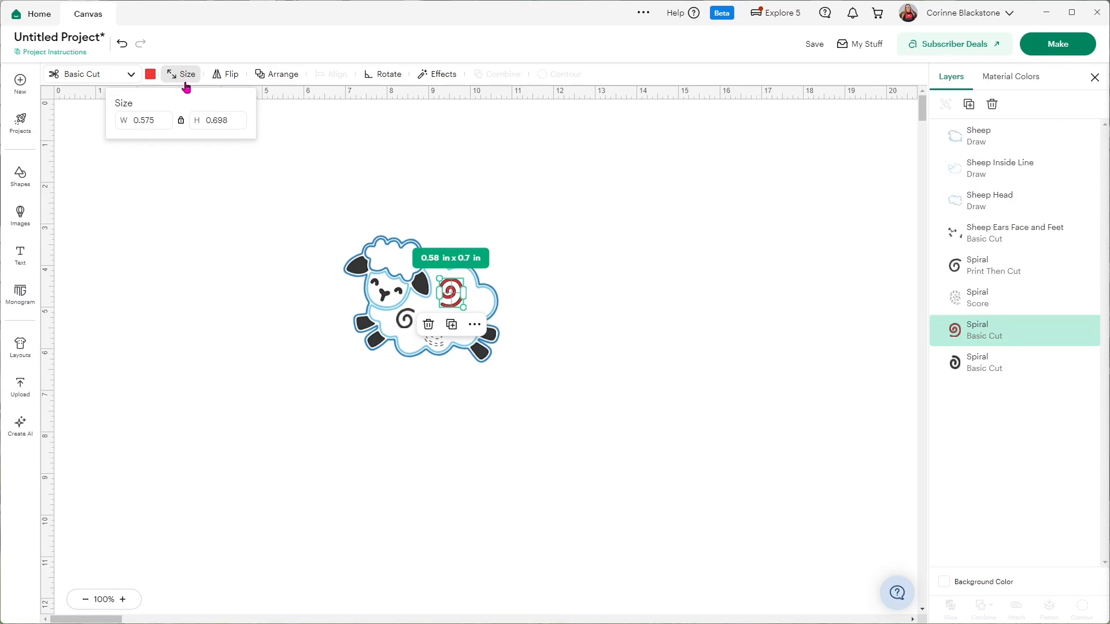
click(163, 123)
text(0.671)
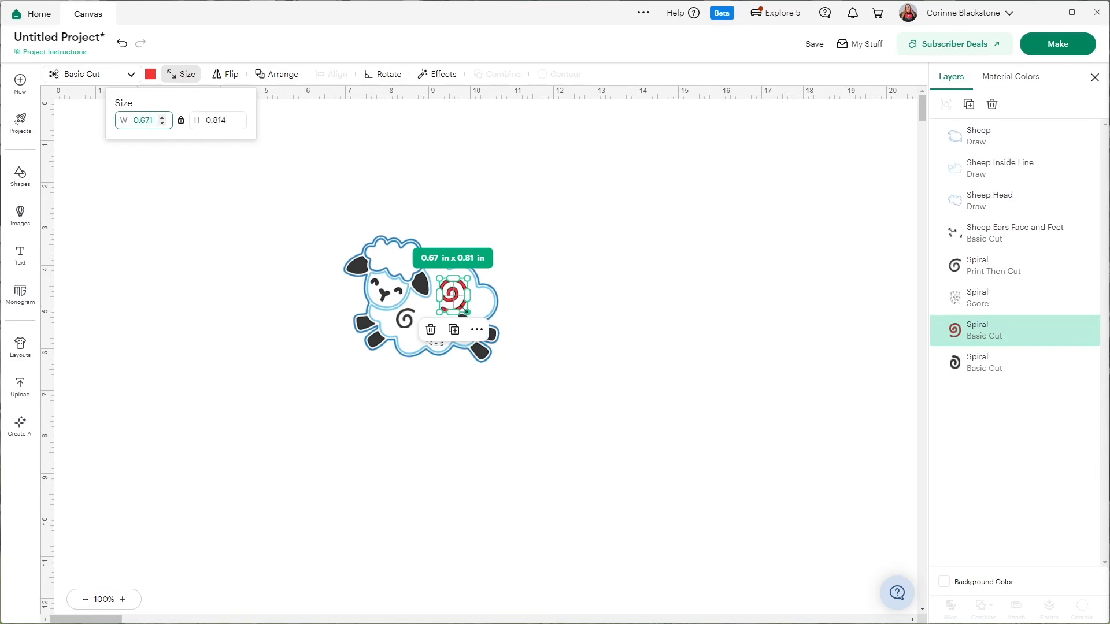
drag(466, 312, 455, 292)
click(174, 76)
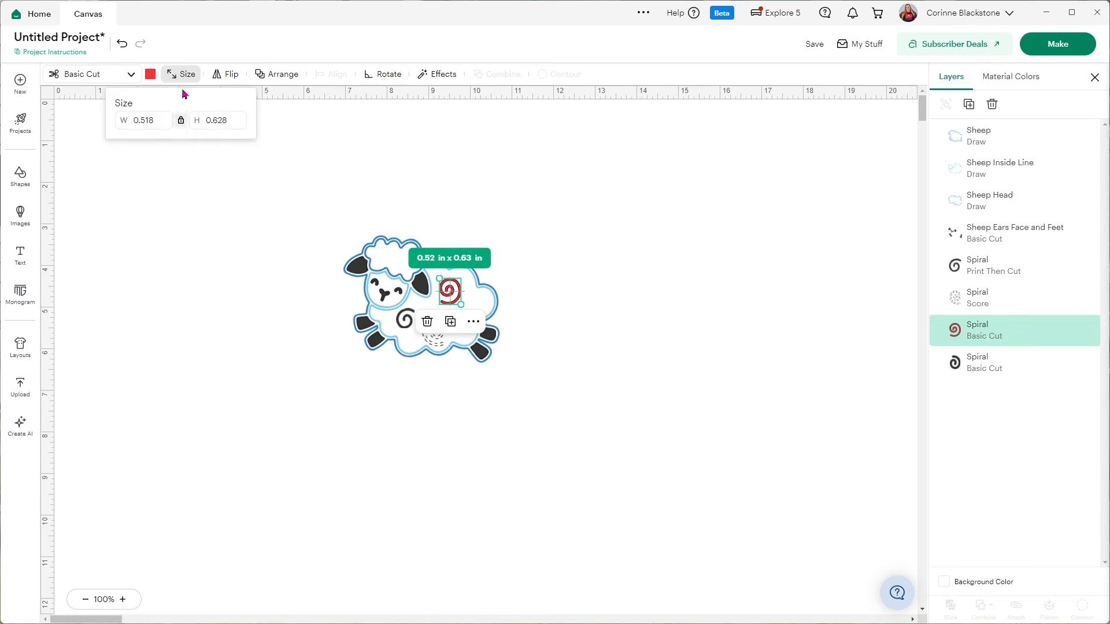
click(218, 35)
Flip the red spiral horizontally and vertically.
click(226, 75)
click(225, 107)
click(226, 75)
click(226, 126)
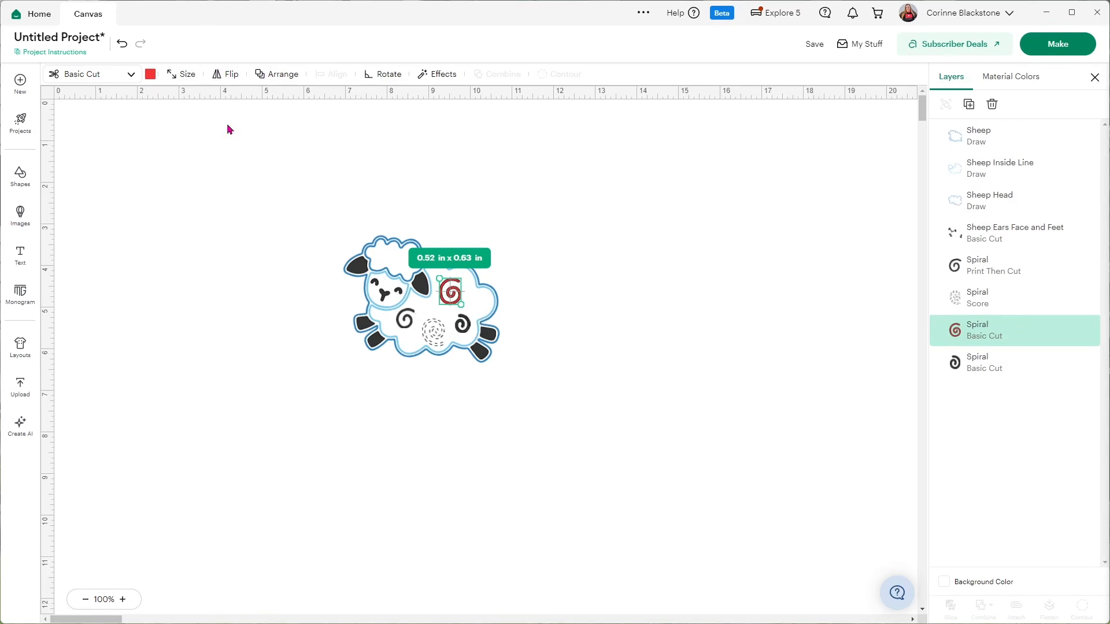
Move the red spiral to position X 10, Y 1, above the sheep.
click(272, 75)
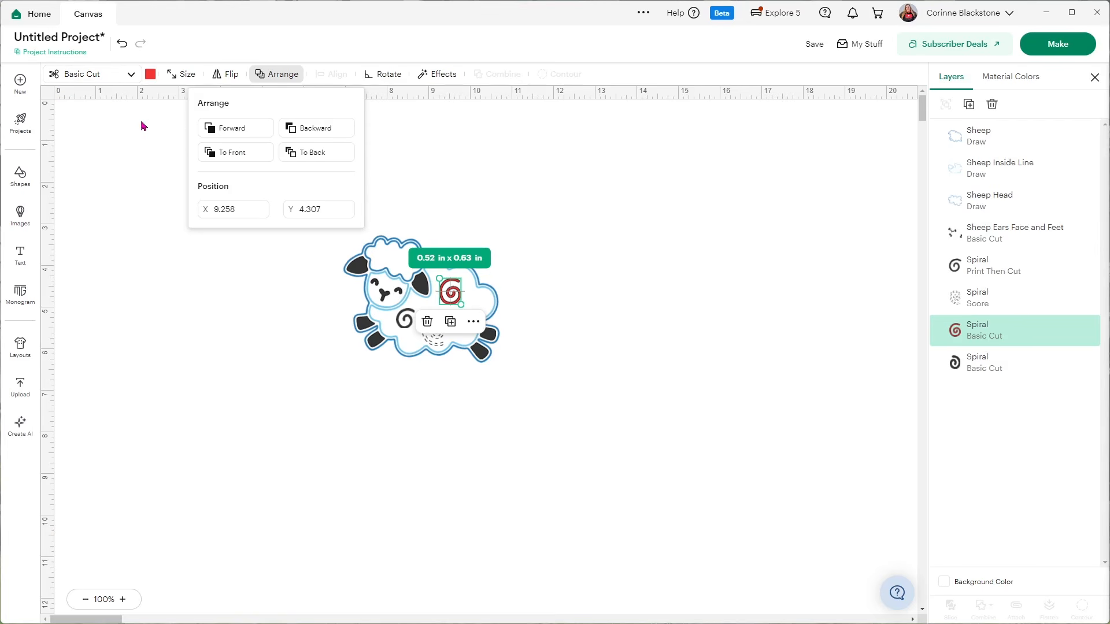
click(235, 206)
text(10)
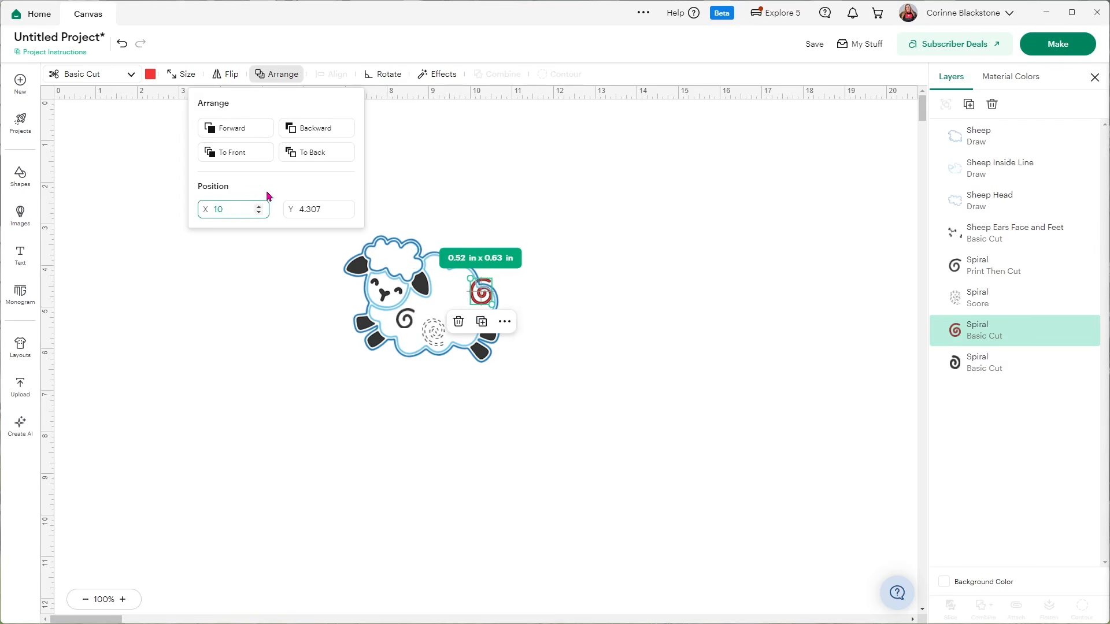
click(298, 211)
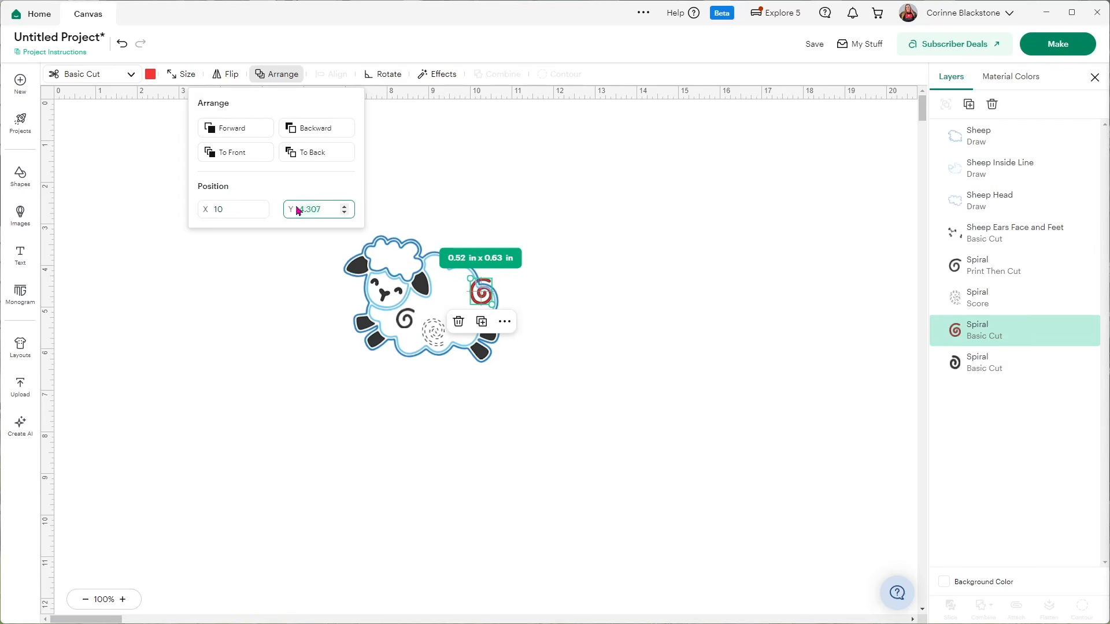
text(1)
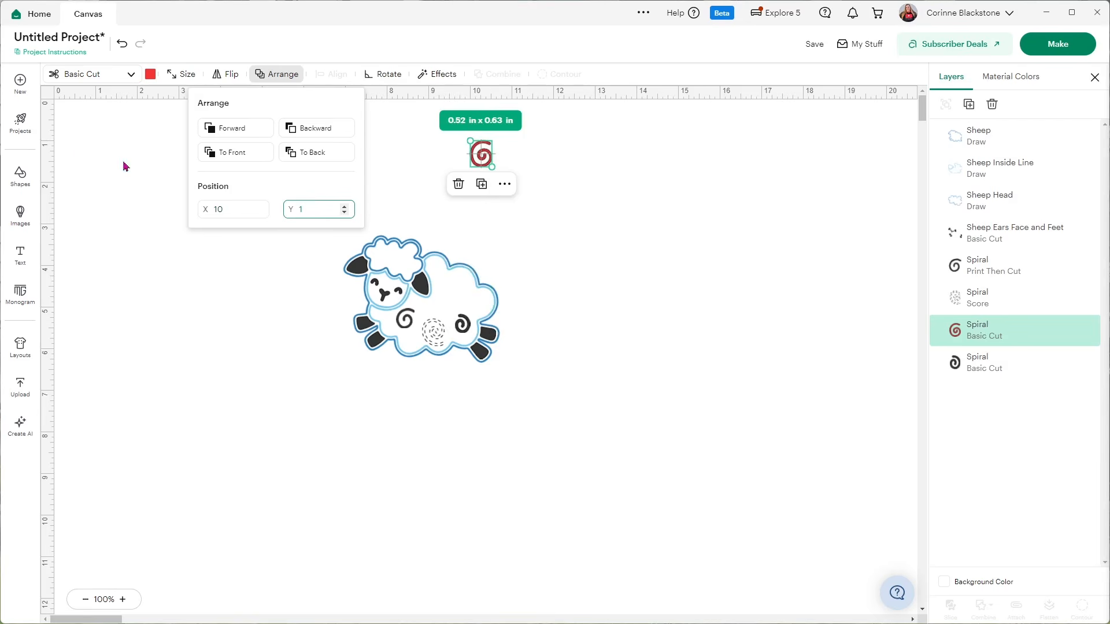
Select all sheep layers except the red spiral and examine the align and distribute options.
click(345, 82)
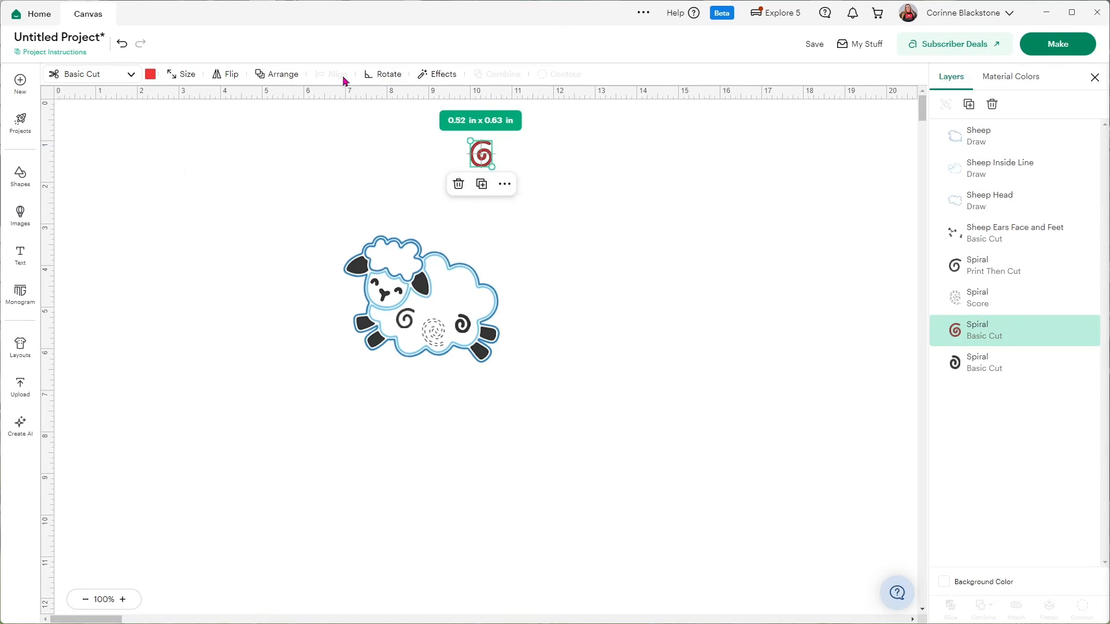
drag(307, 183, 537, 387)
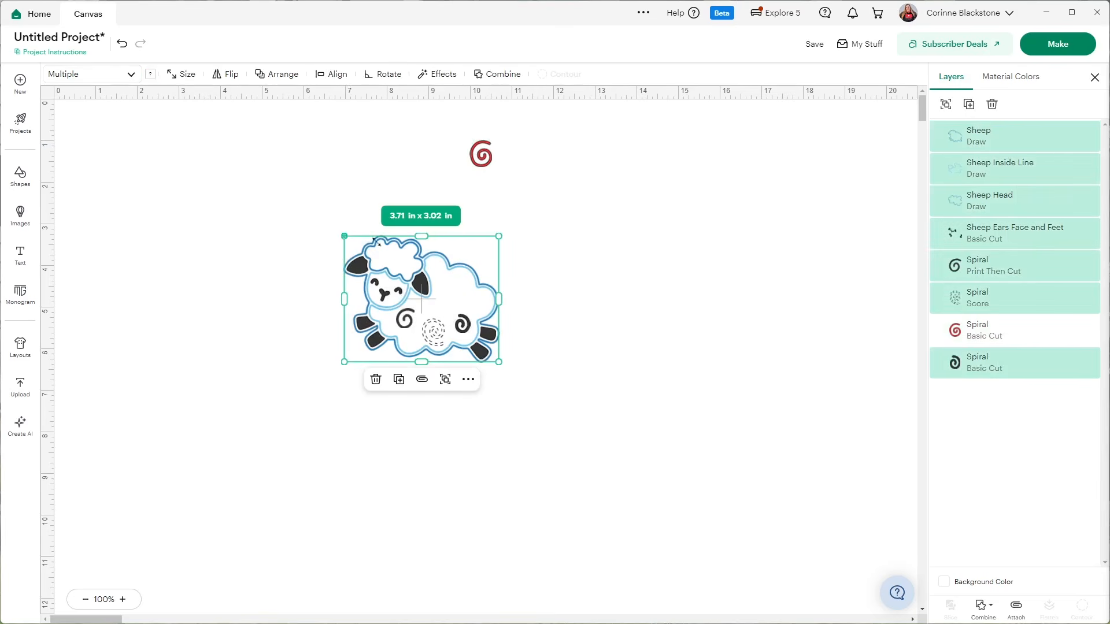
click(344, 82)
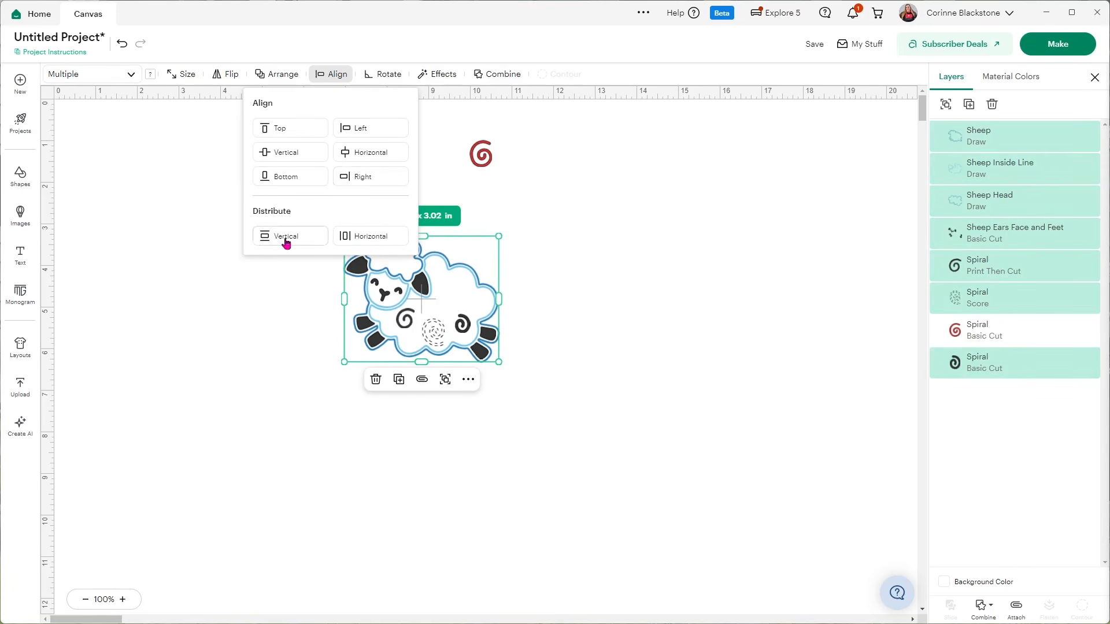
key(Escape)
drag(304, 189, 523, 399)
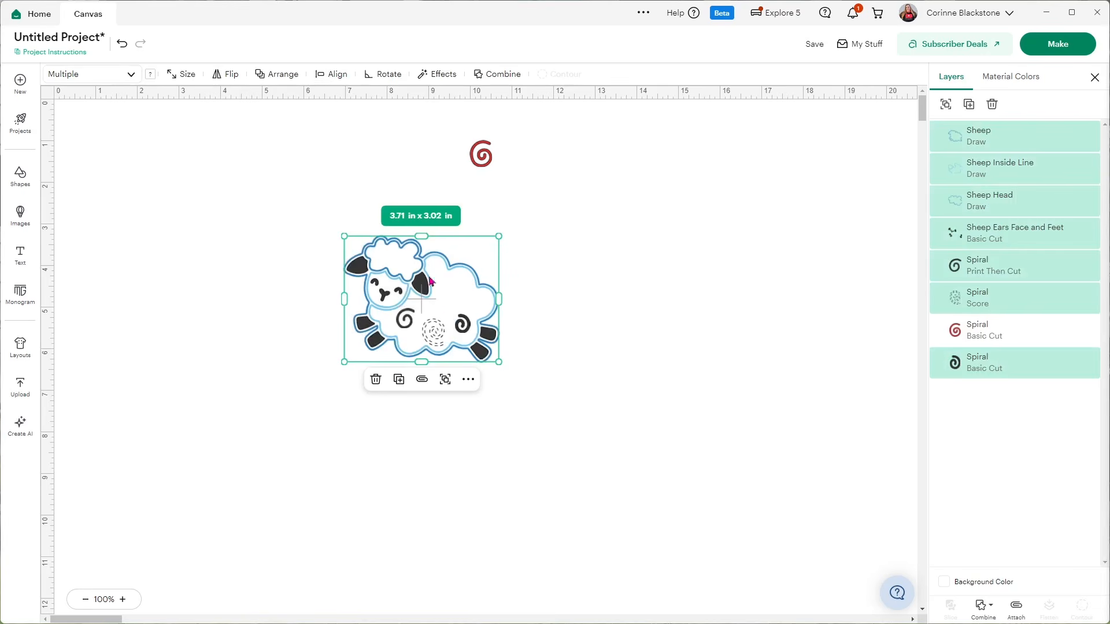
click(329, 77)
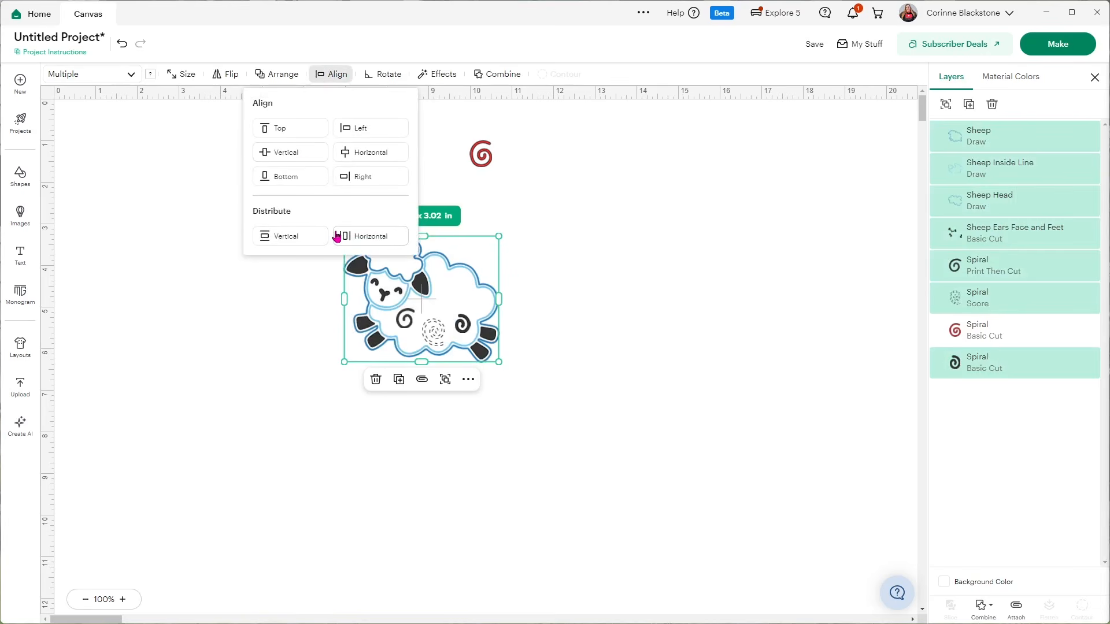
click(186, 149)
Select the whole design including the red spiral, rotate it freely, then apply a 90° rotation.
drag(230, 151, 516, 393)
click(381, 78)
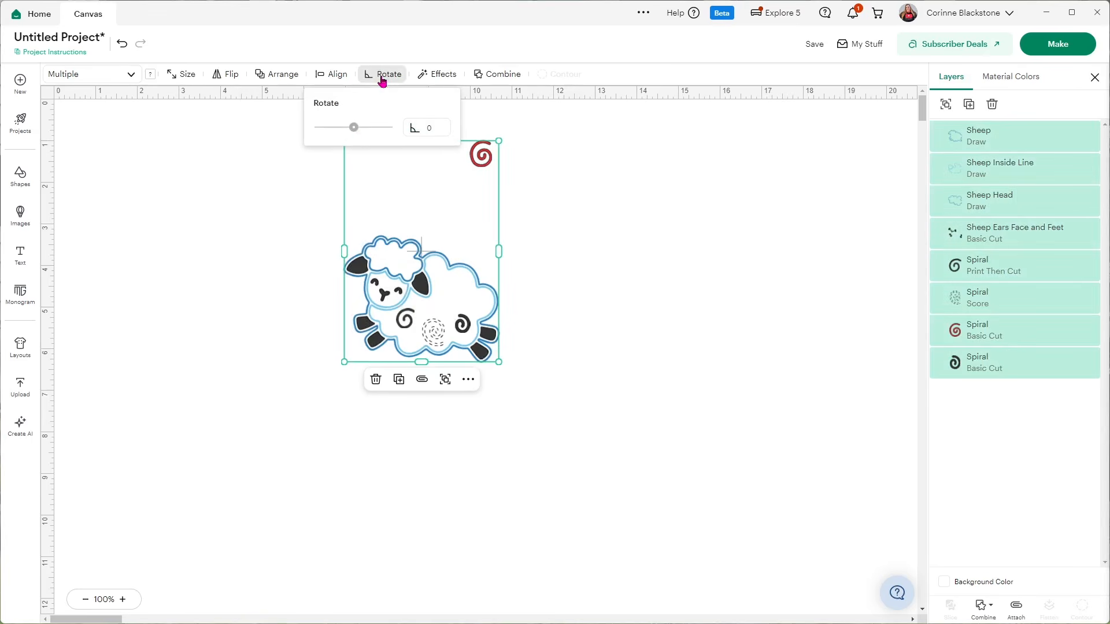
mouse_move(356, 133)
mouse_down()
mouse_move(372, 131)
mouse_move(345, 135)
mouse_move(370, 133)
mouse_move(354, 130)
mouse_up()
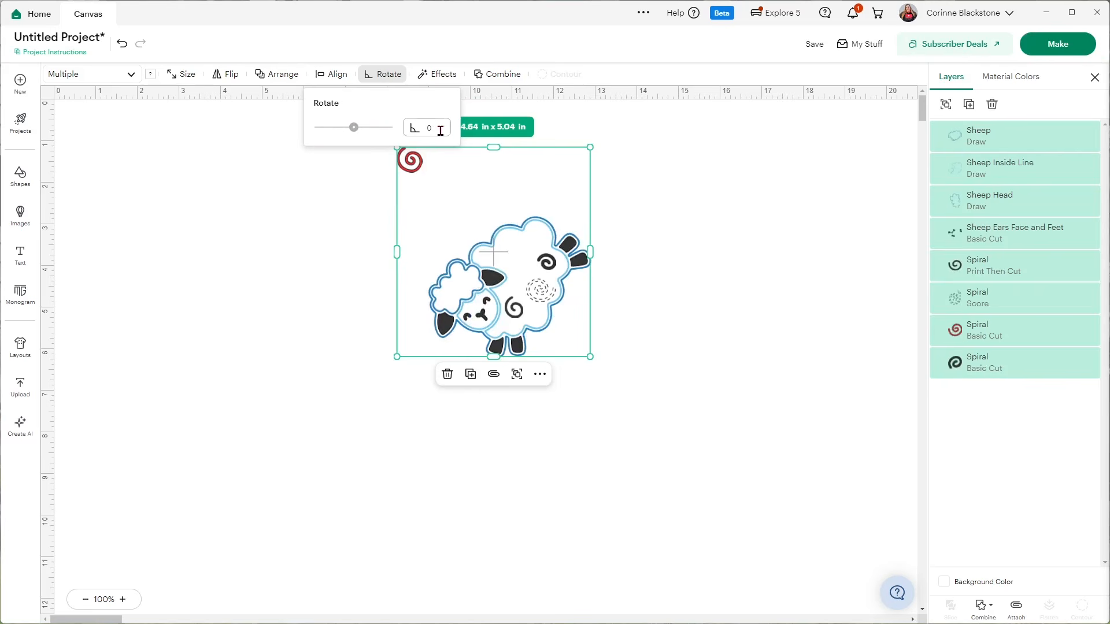
key(Return)
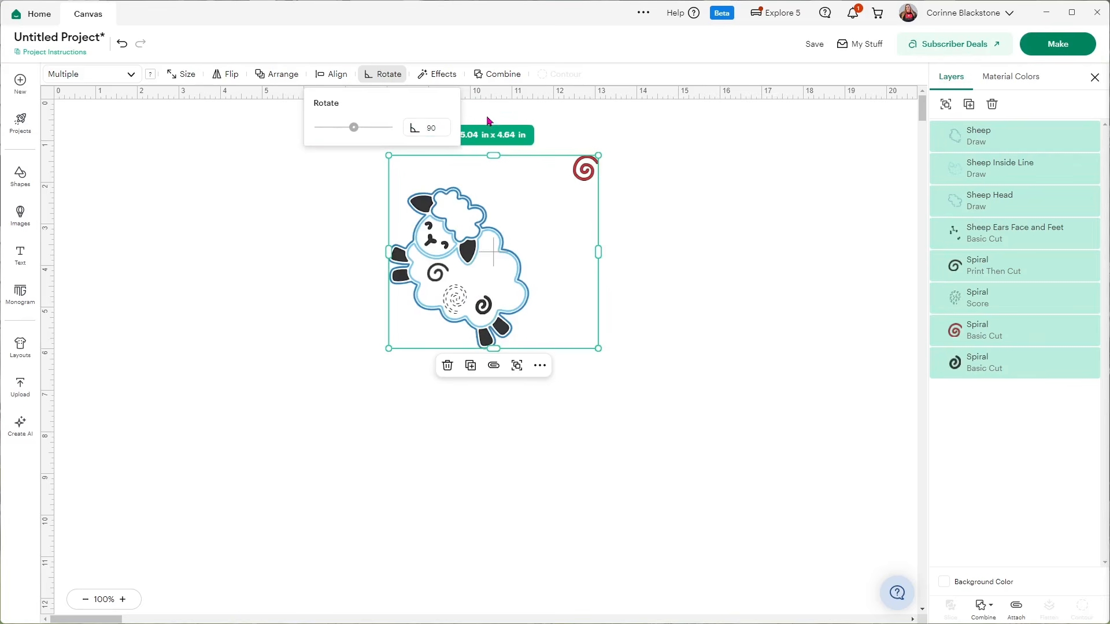
Apply a welded, rounded-corner offset of 0.292 in around the whole selected design.
click(443, 75)
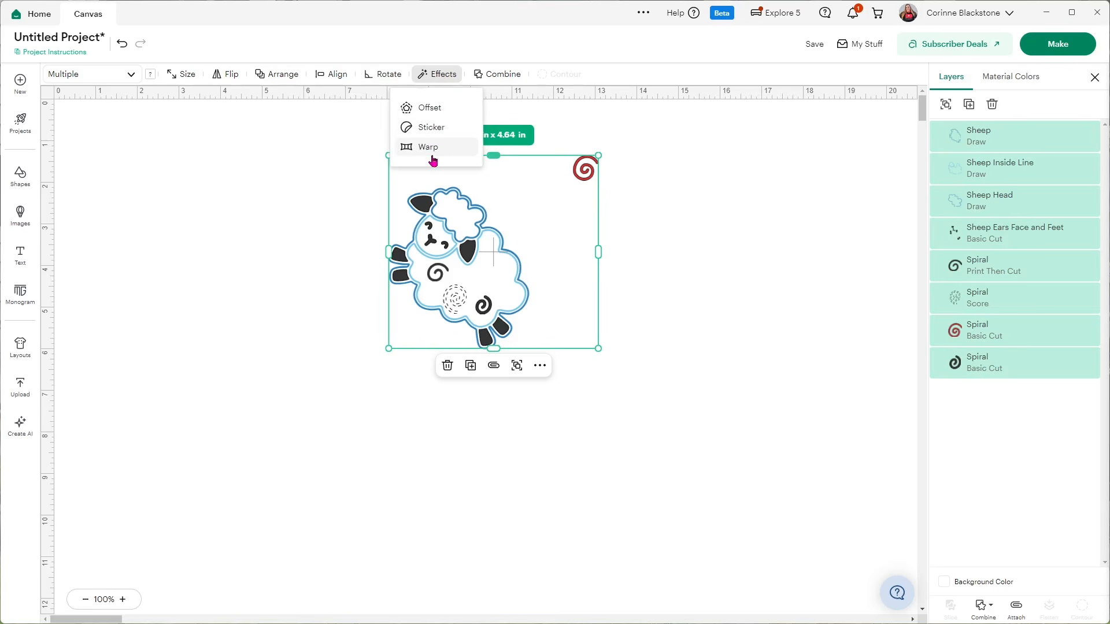
click(427, 108)
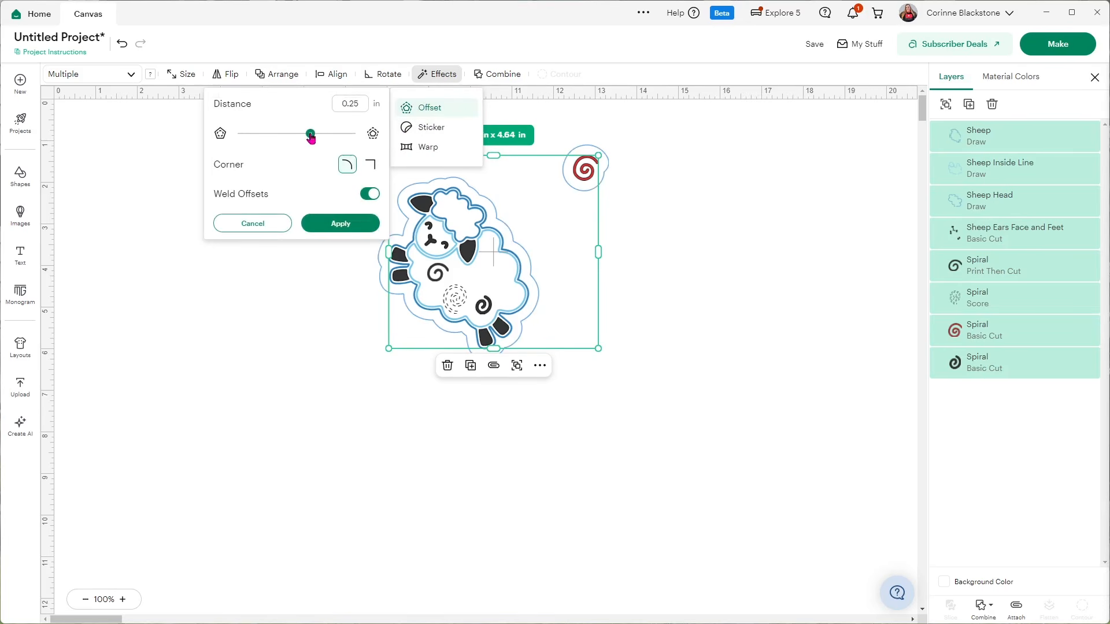
drag(311, 134, 313, 135)
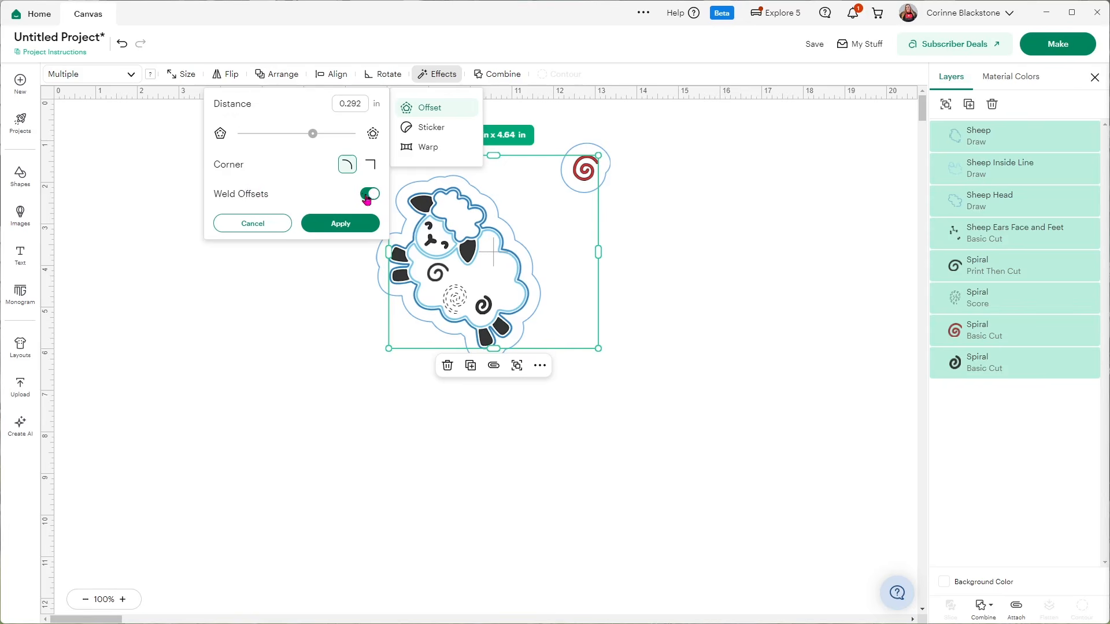
click(354, 225)
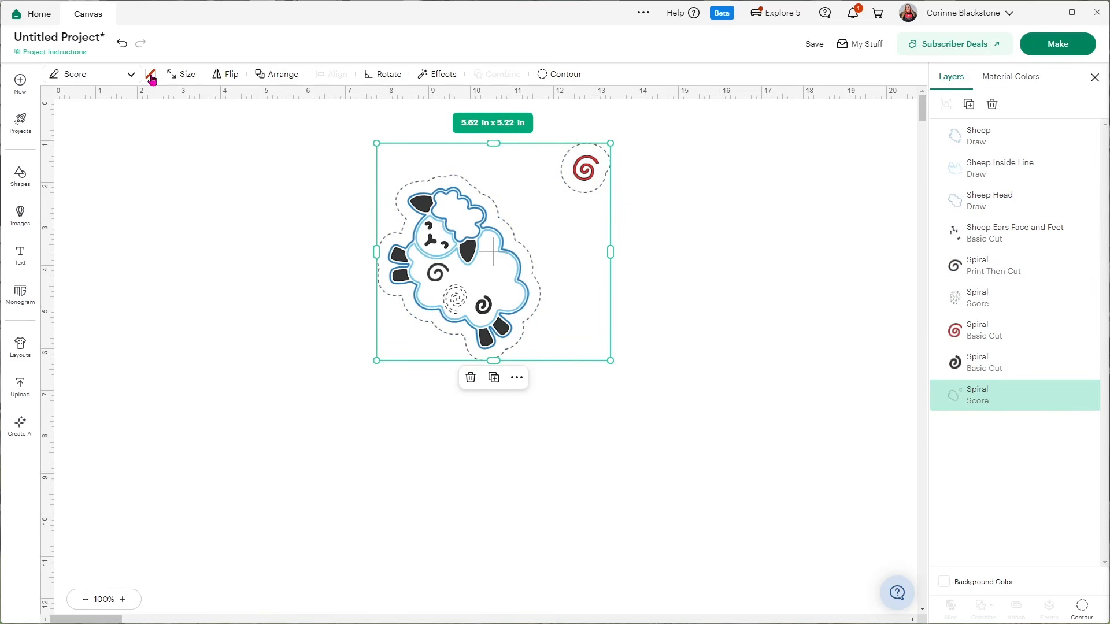
Change the new offset layer's operation to Basic Cut and its color to light gray.
click(132, 74)
click(104, 117)
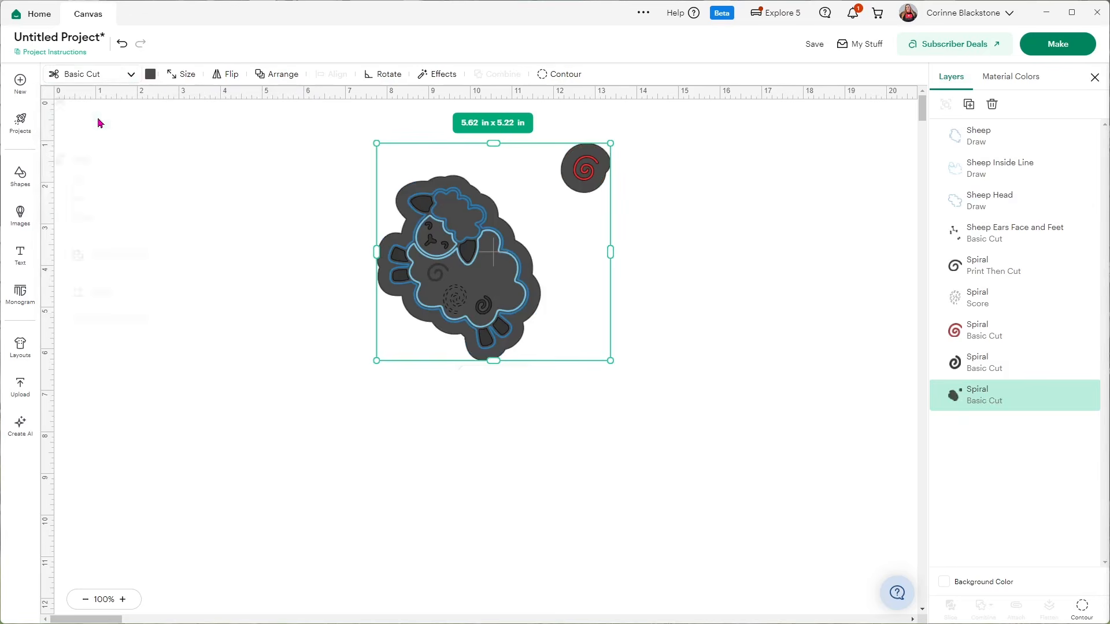
click(193, 173)
click(532, 274)
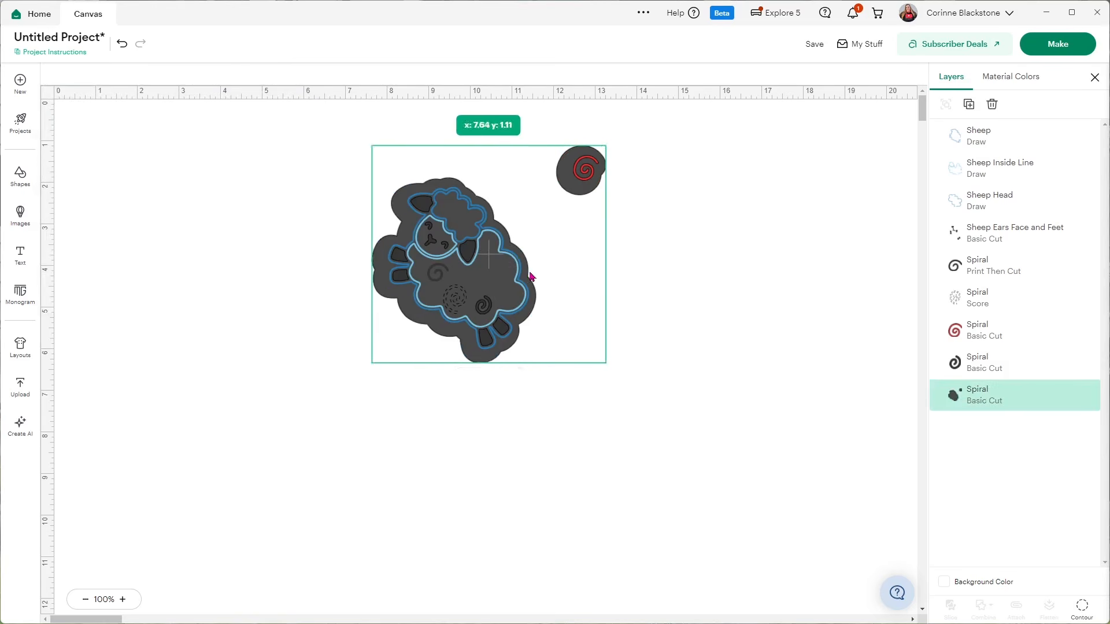
click(150, 73)
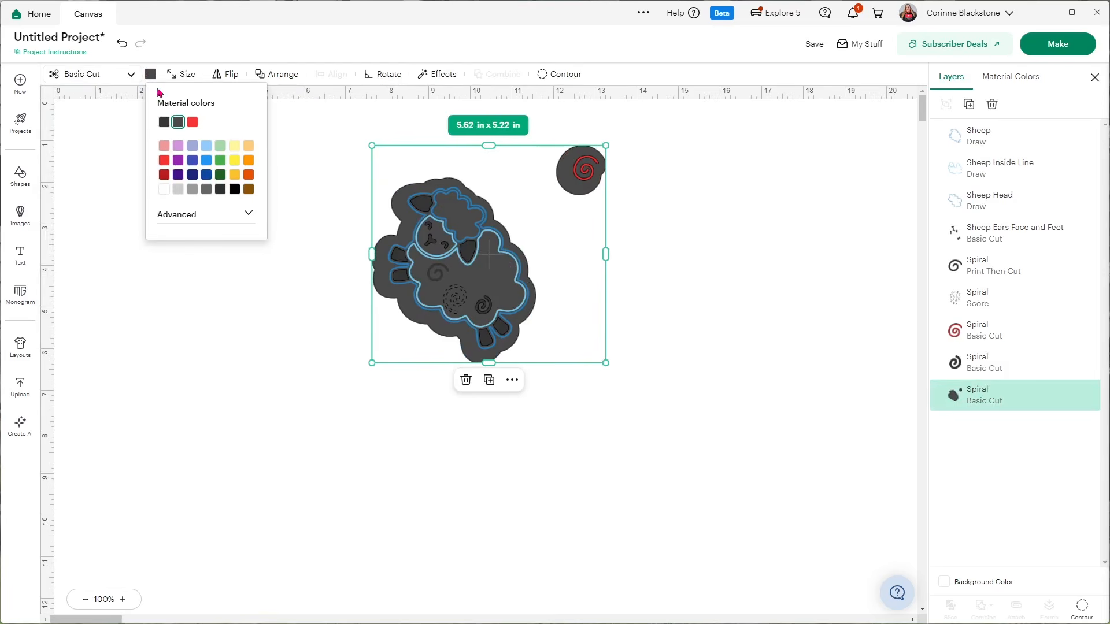
click(178, 189)
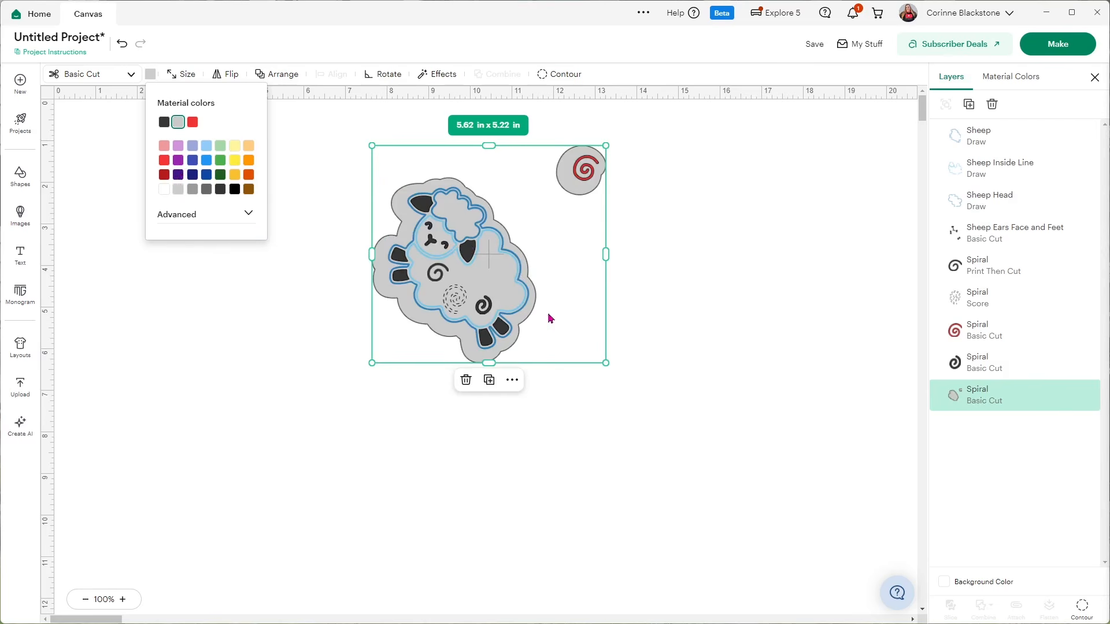
Select the whole design, turn it into a kiss-cut sticker, and undo the sticker.
click(639, 306)
drag(658, 395, 255, 141)
click(426, 74)
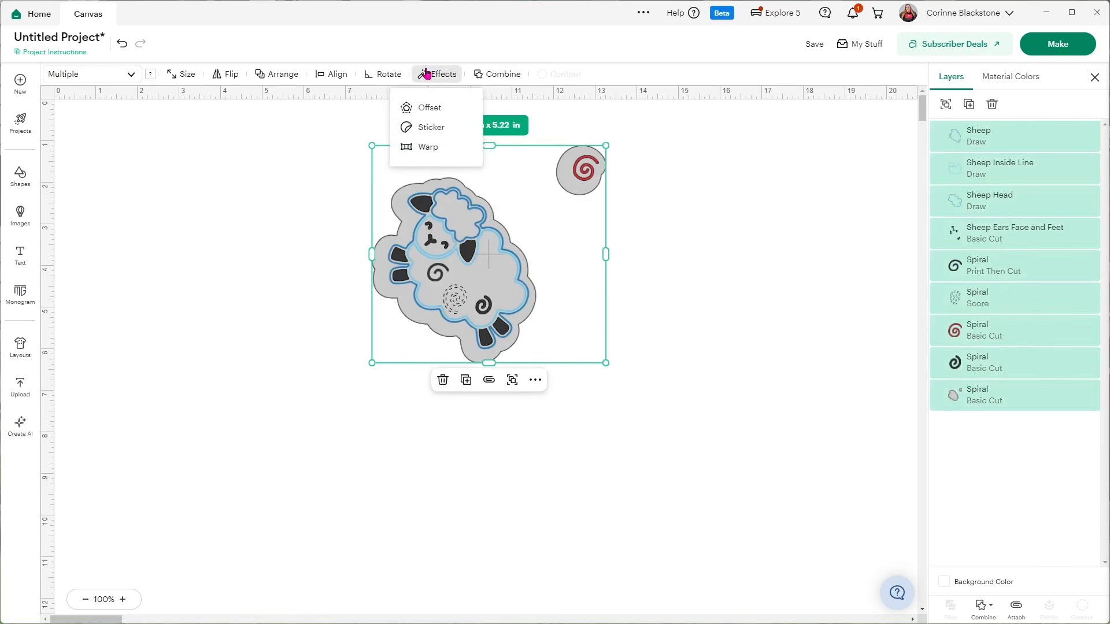
click(417, 128)
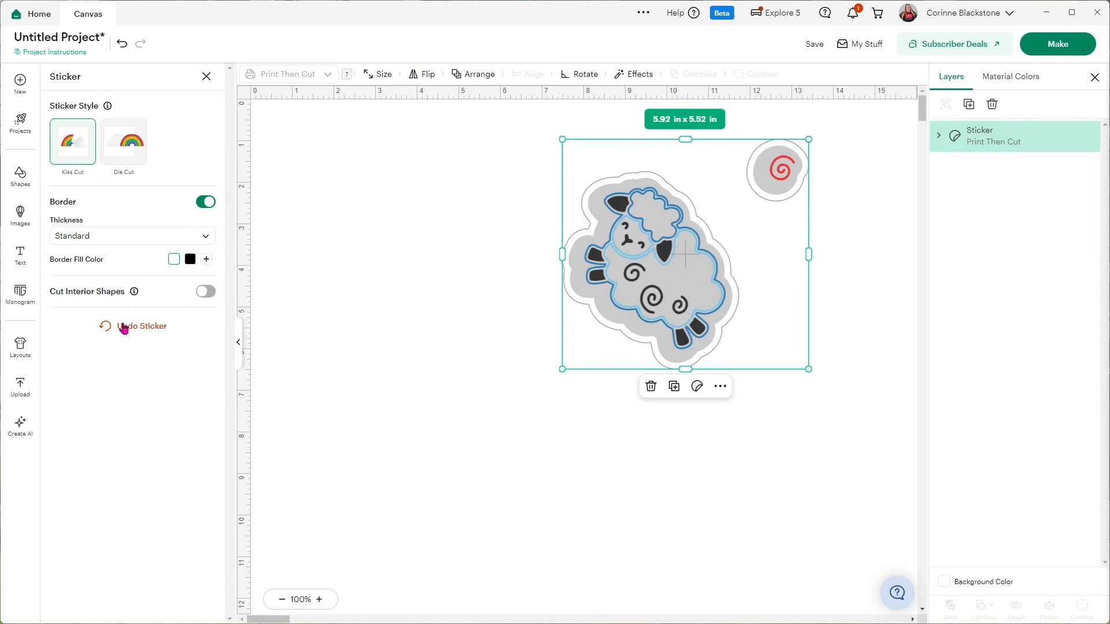
click(124, 328)
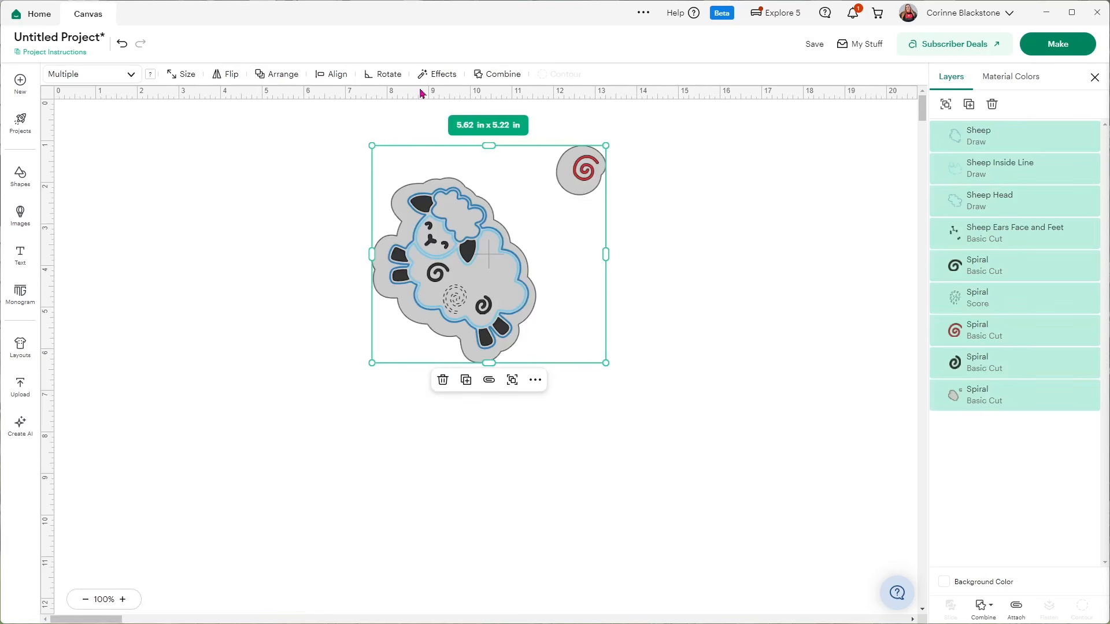
Try several Warp styles on the whole design, including 2 and finally 9.
click(435, 74)
click(425, 147)
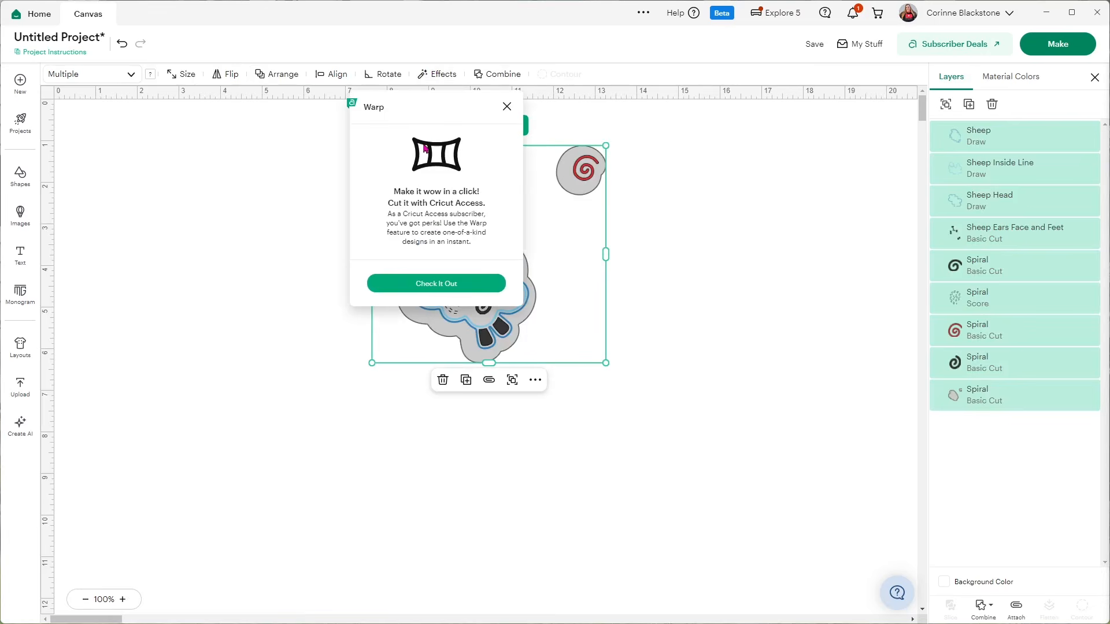
click(428, 283)
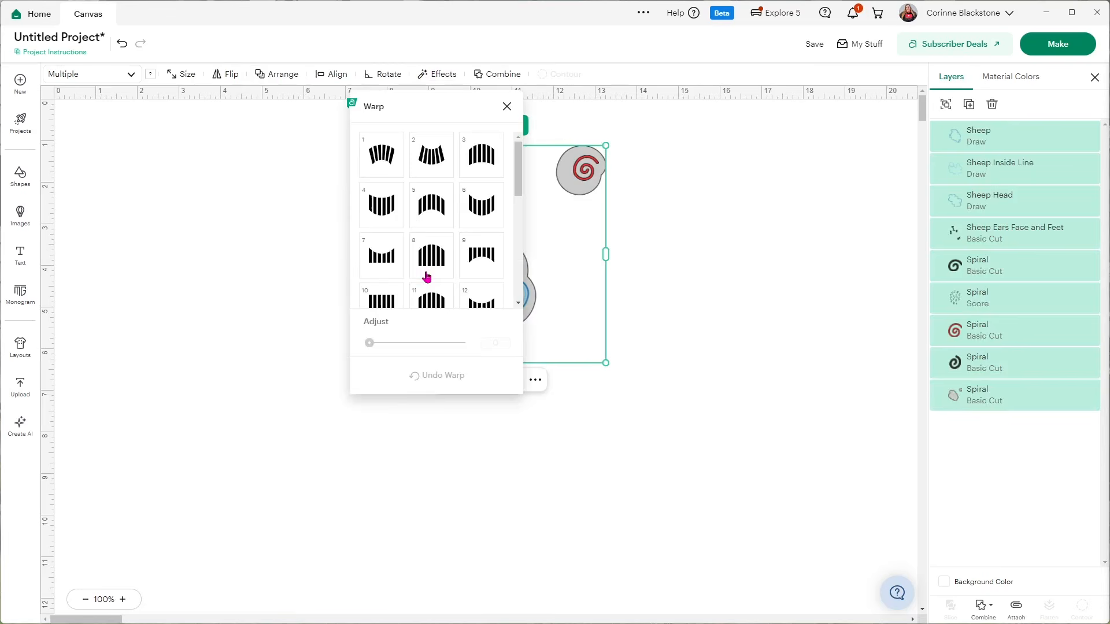
click(427, 276)
click(424, 157)
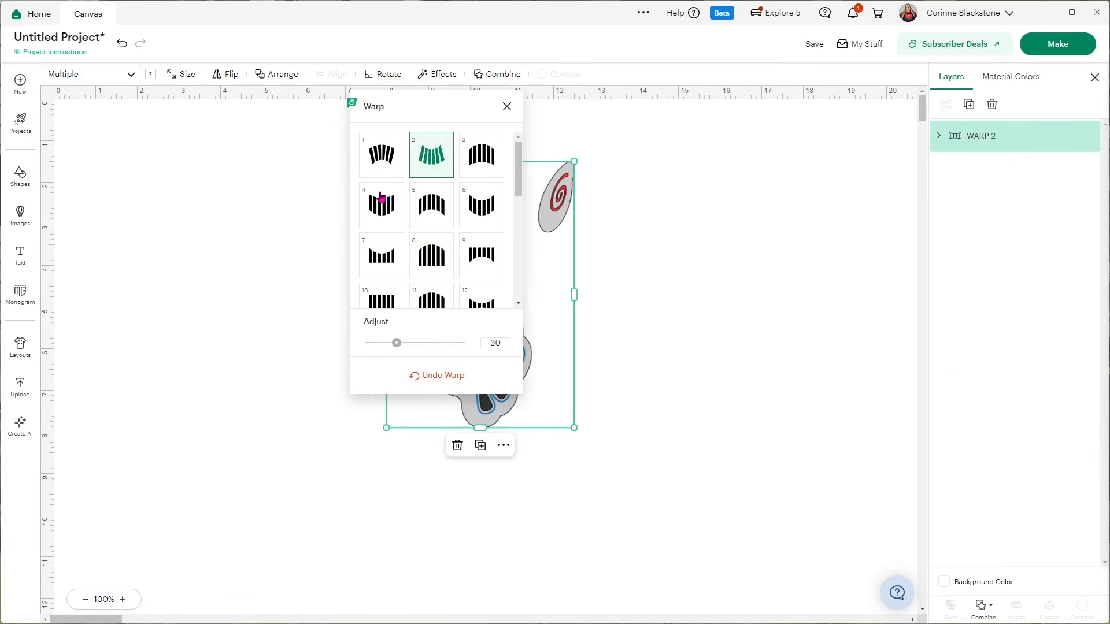
click(383, 202)
click(427, 209)
click(479, 208)
click(482, 263)
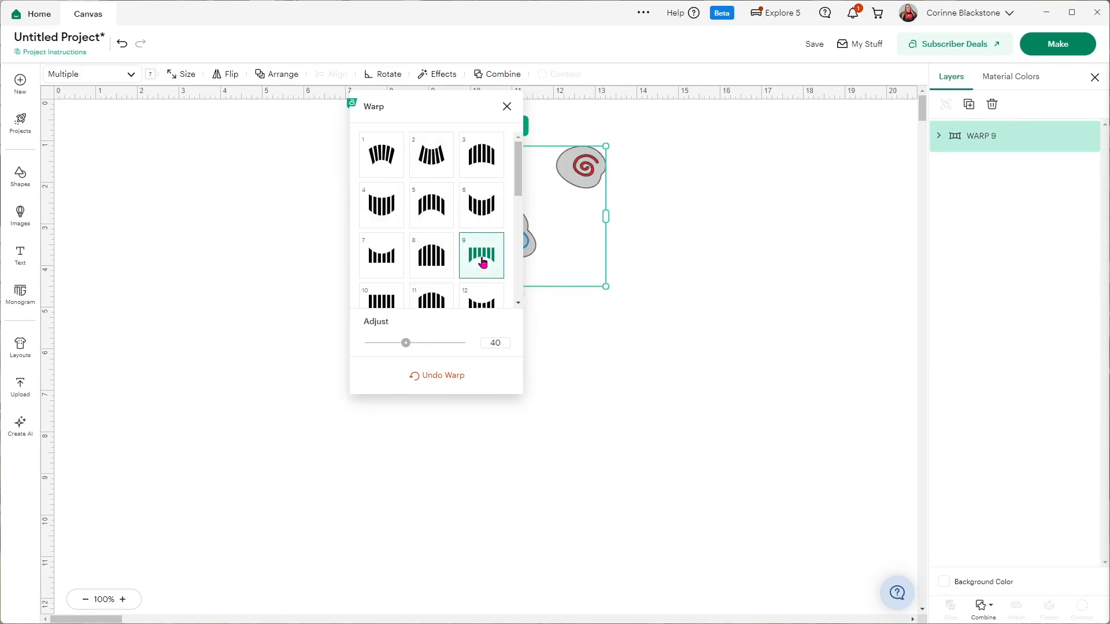
Move the Warp window clear of the sheep, try more styles ending with Warp 1, and undo the warp.
drag(469, 114, 243, 162)
click(224, 344)
click(199, 249)
click(162, 243)
click(160, 195)
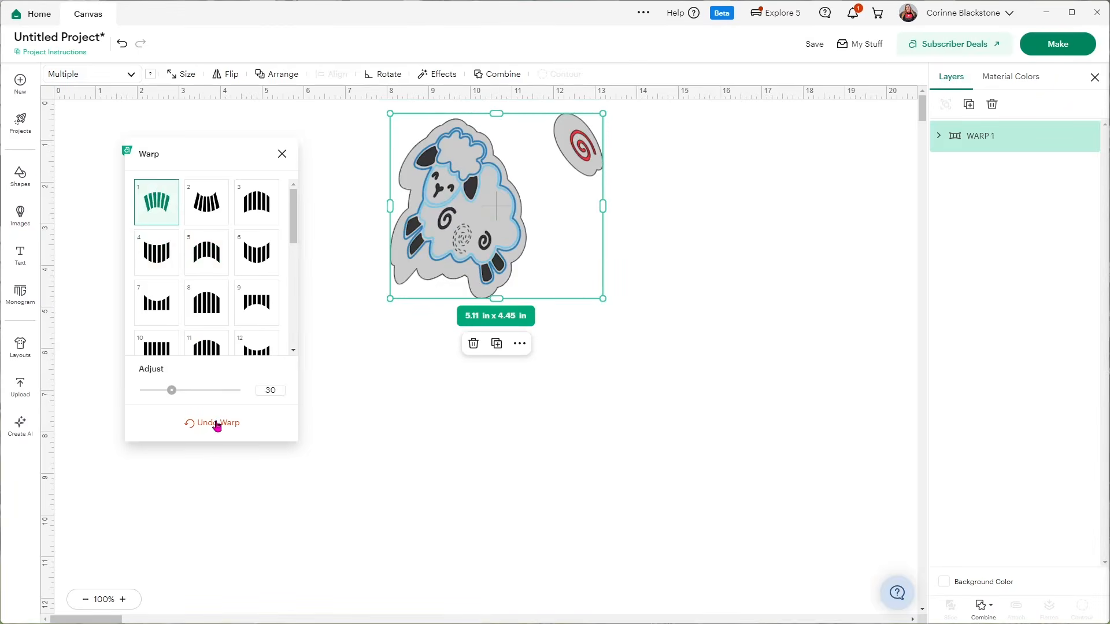
click(217, 424)
click(281, 154)
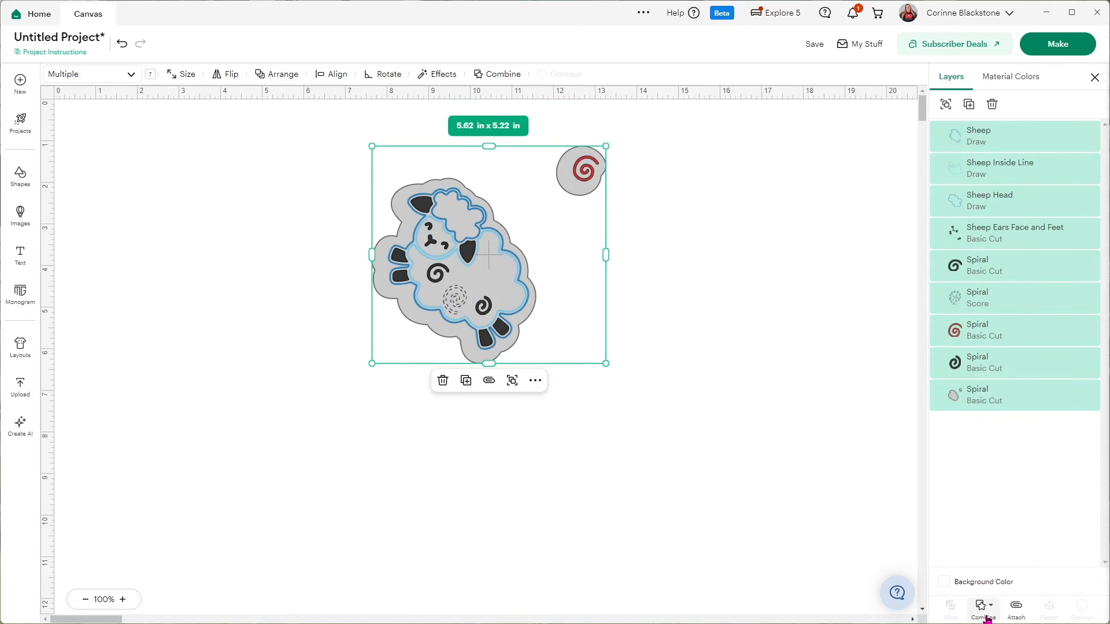
Examine the Combine options available for the selected layers, and clear the selection.
click(504, 77)
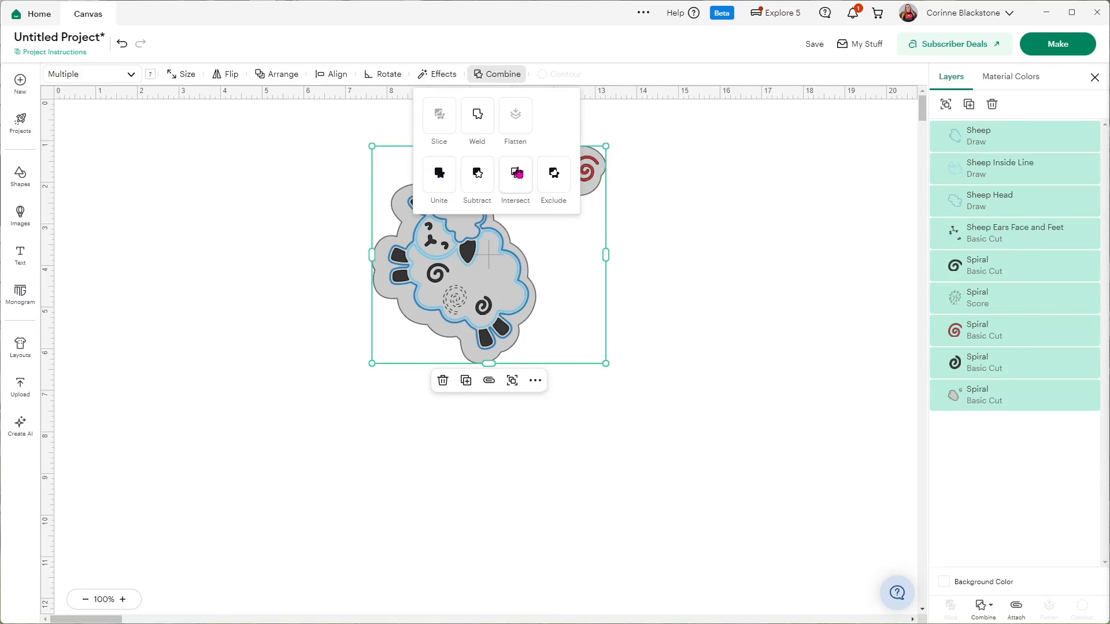
click(635, 165)
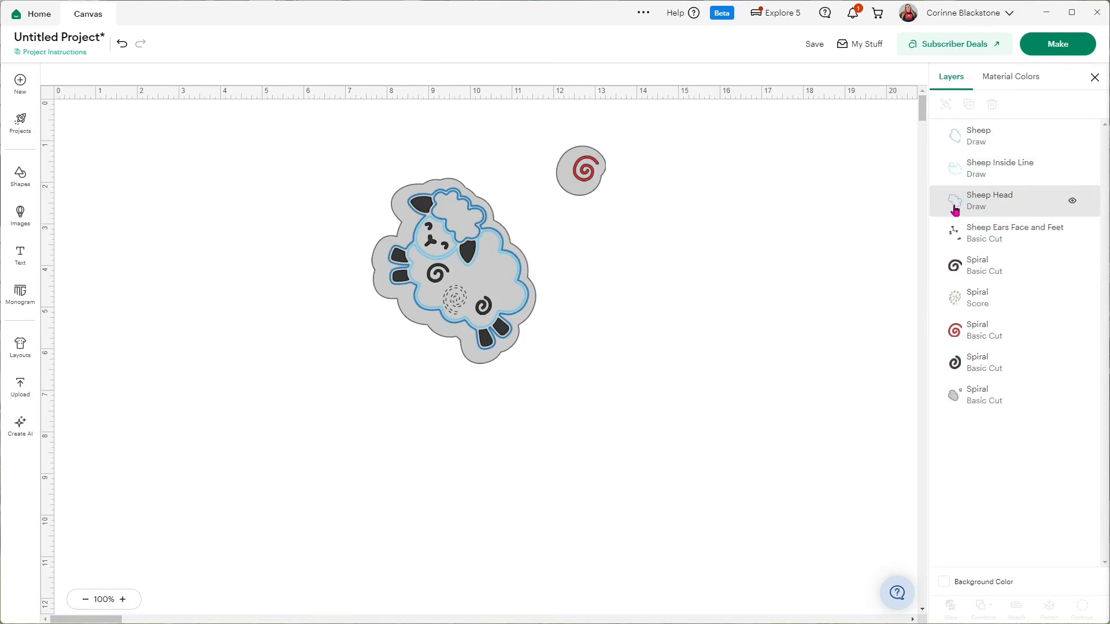
Use Contour on the gray offset layer to hide the separate round shape behind the red spiral.
click(976, 392)
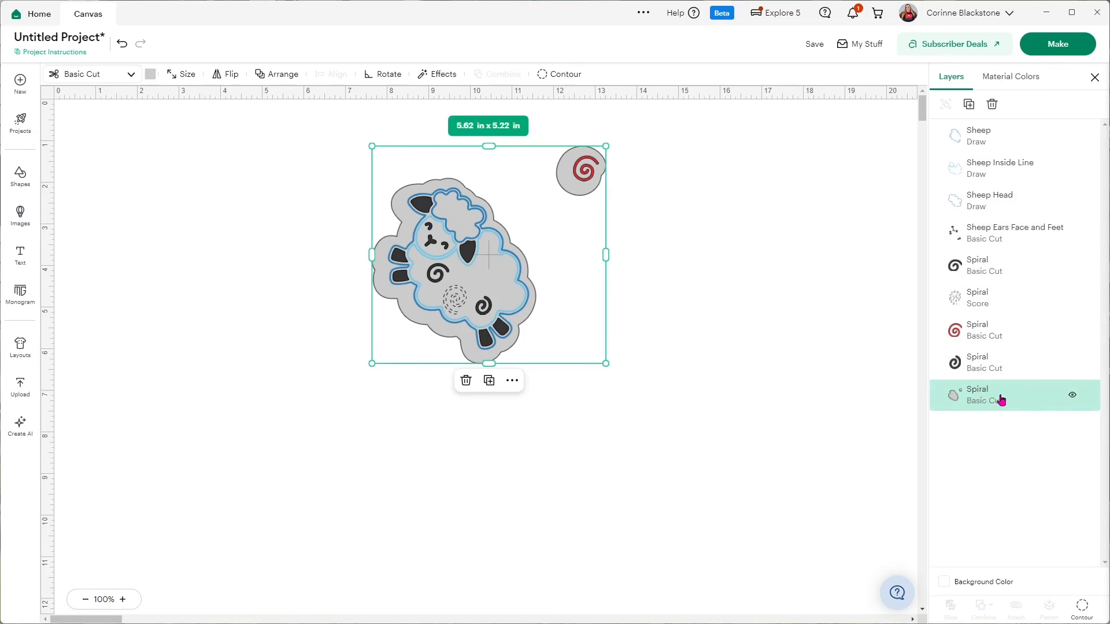
click(569, 83)
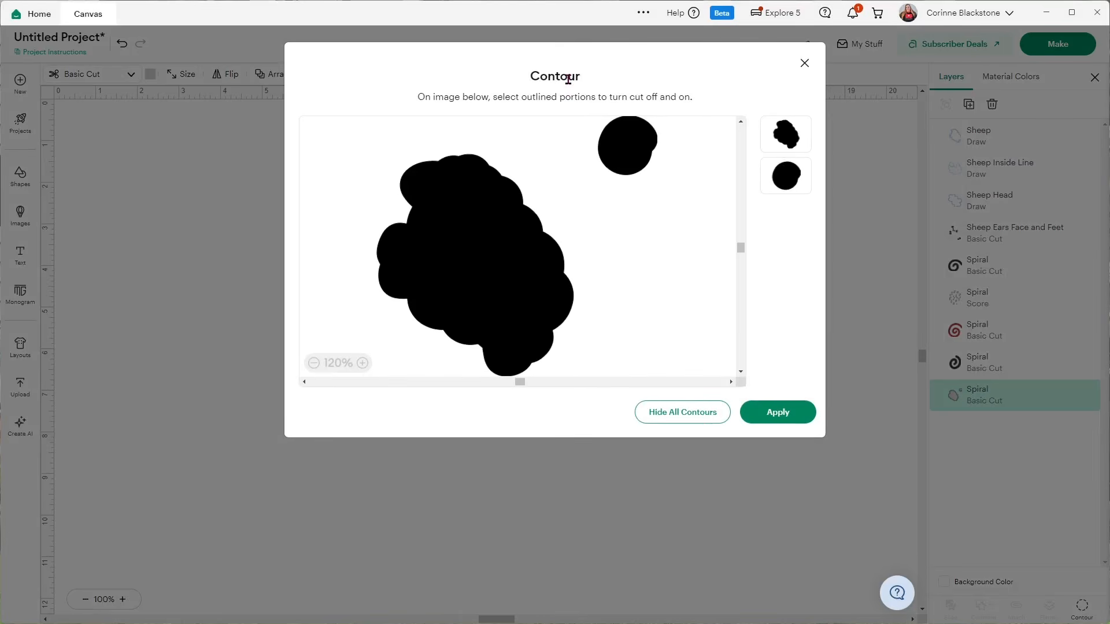
click(627, 149)
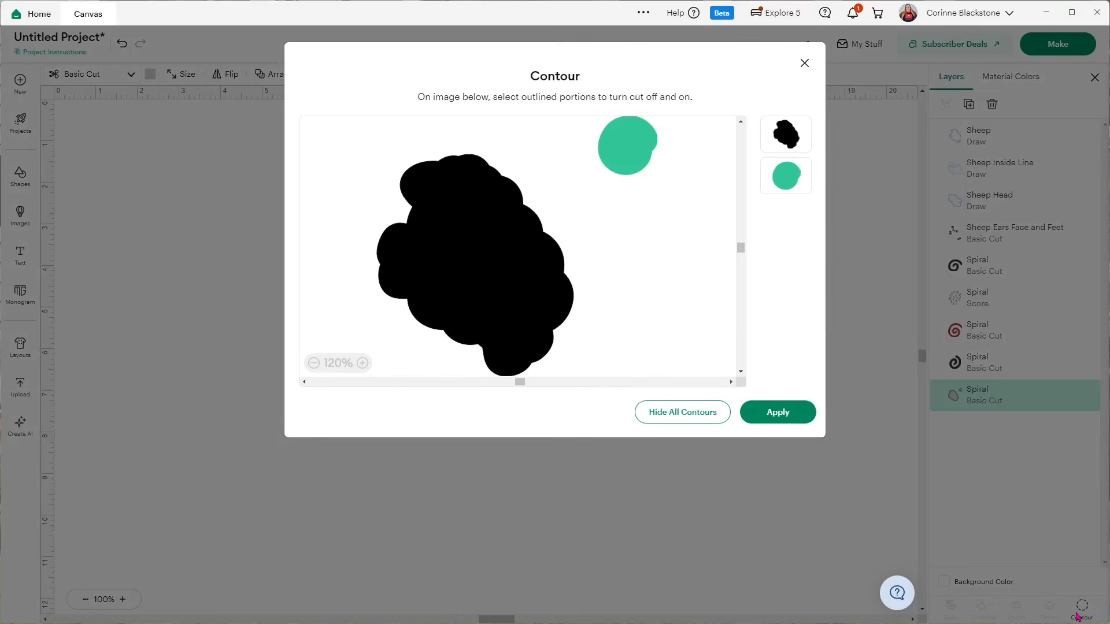
click(623, 156)
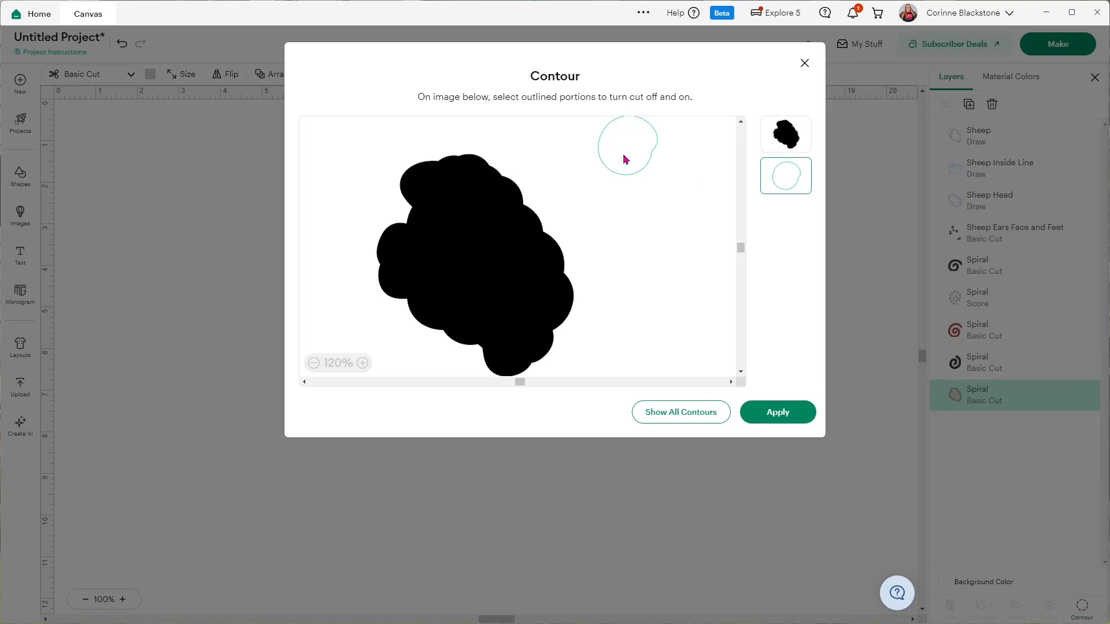
click(644, 138)
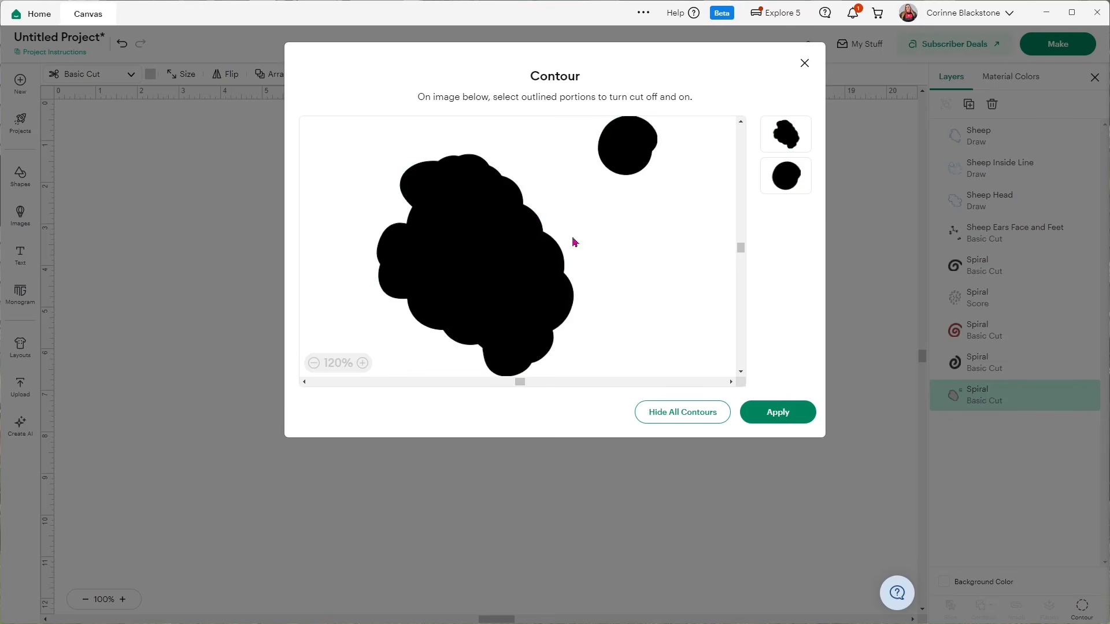
click(656, 145)
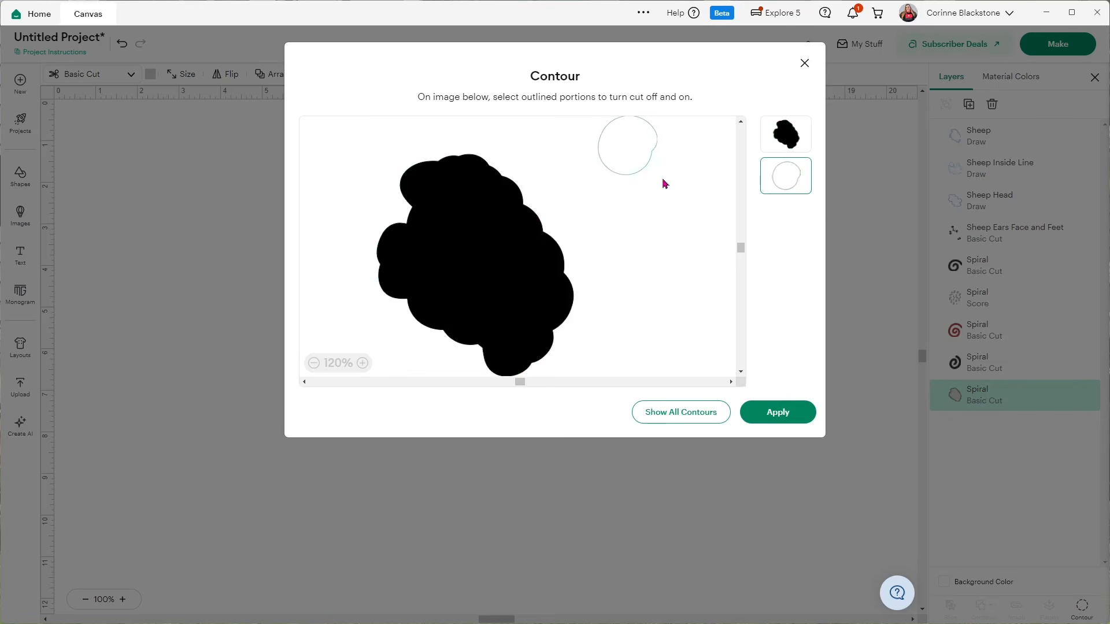
click(775, 411)
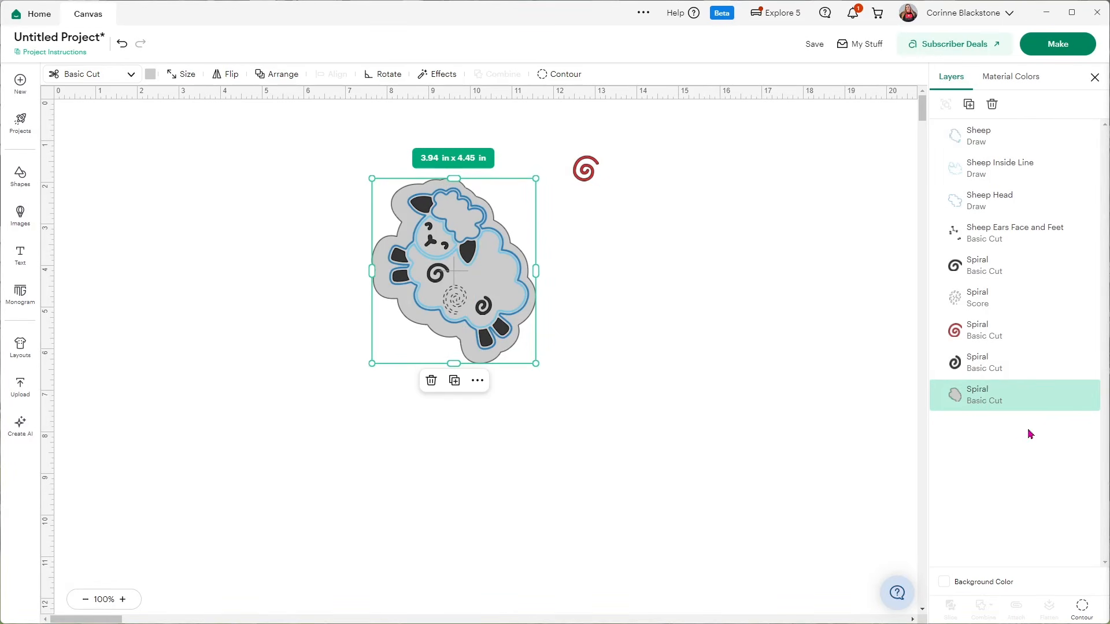
Turn the hidden round contour of the gray offset layer back on and apply it.
click(1075, 604)
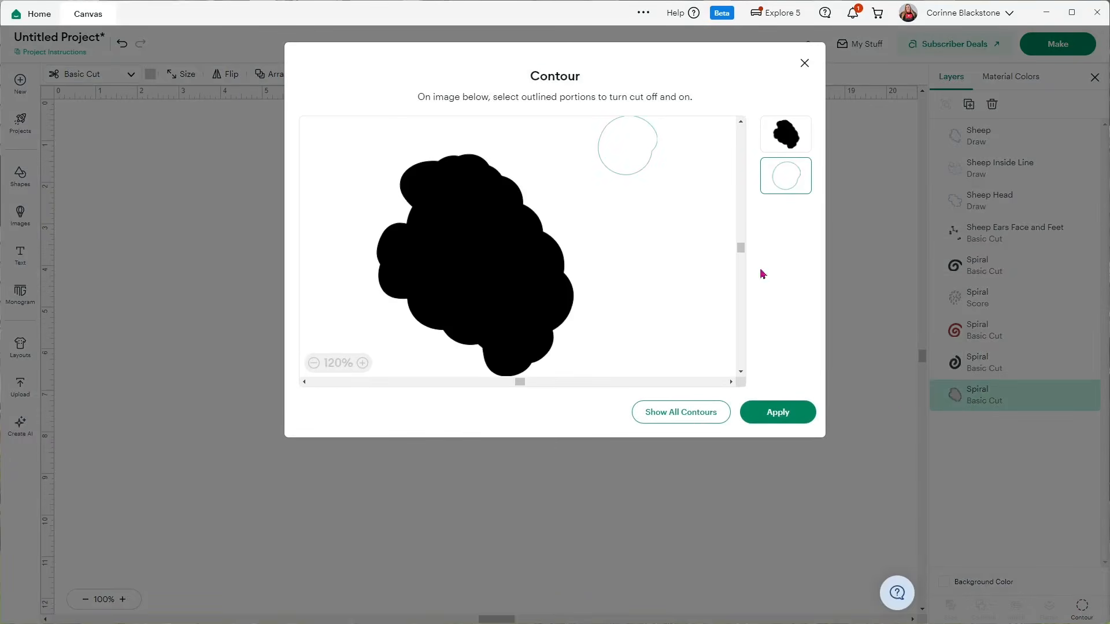
click(634, 159)
click(780, 418)
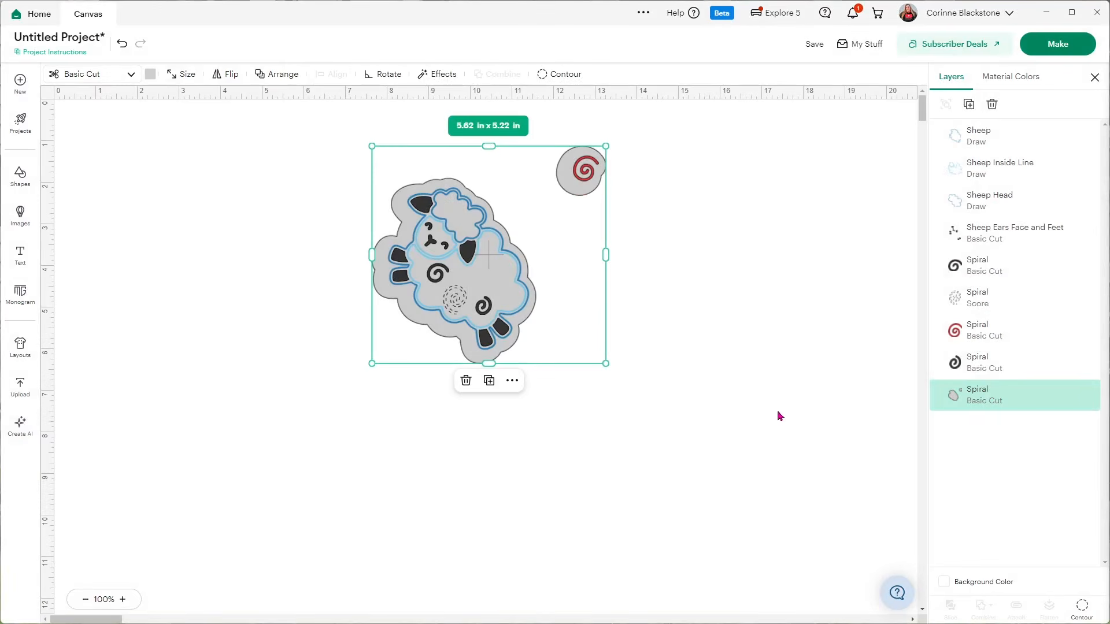
Select every layer, attach them together, and move the attached design slightly down and to the right.
drag(676, 411, 338, 138)
click(992, 613)
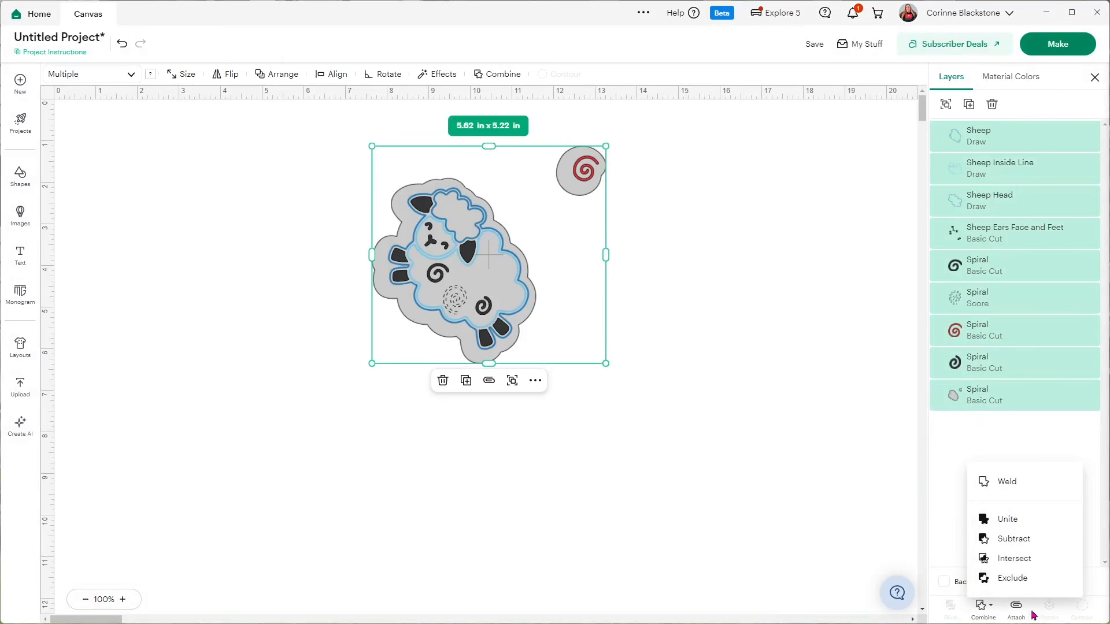
click(1015, 607)
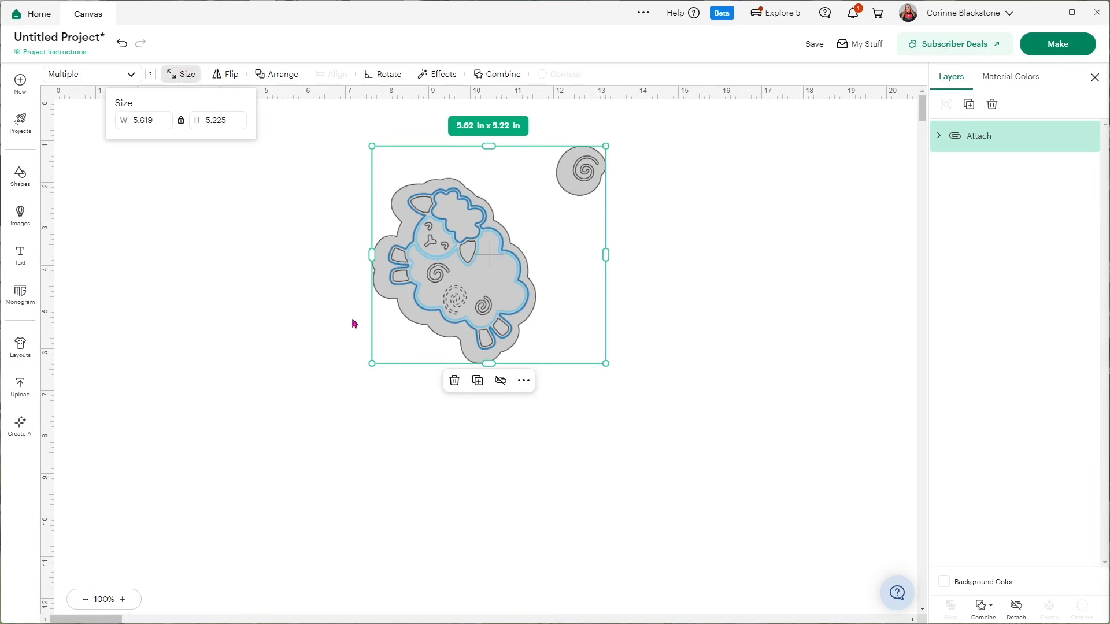
mouse_move(428, 240)
mouse_down()
mouse_move(538, 272)
mouse_move(437, 255)
mouse_up()
Detach the layers and move the light blue Sheep Inside Line to the right, clear of the sheep.
click(1005, 604)
drag(488, 284, 733, 283)
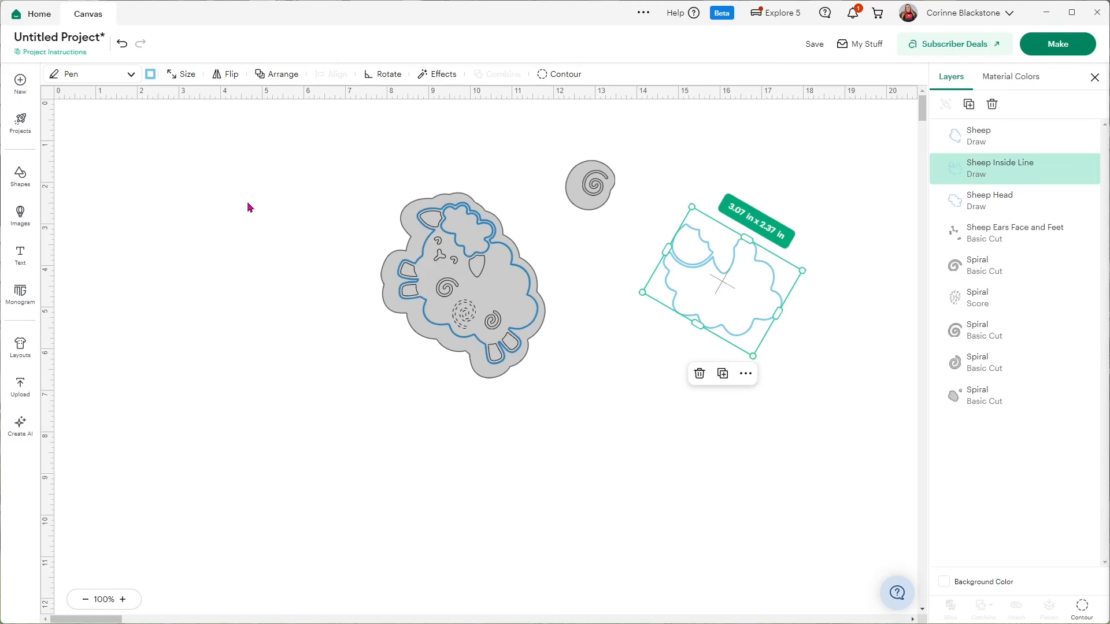
Enlarge the Sheep Inside Line freely to about 3.39 in wide, and set its width to exactly 4 in.
mouse_move(688, 203)
mouse_down()
mouse_move(642, 165)
mouse_move(685, 192)
mouse_up()
click(190, 80)
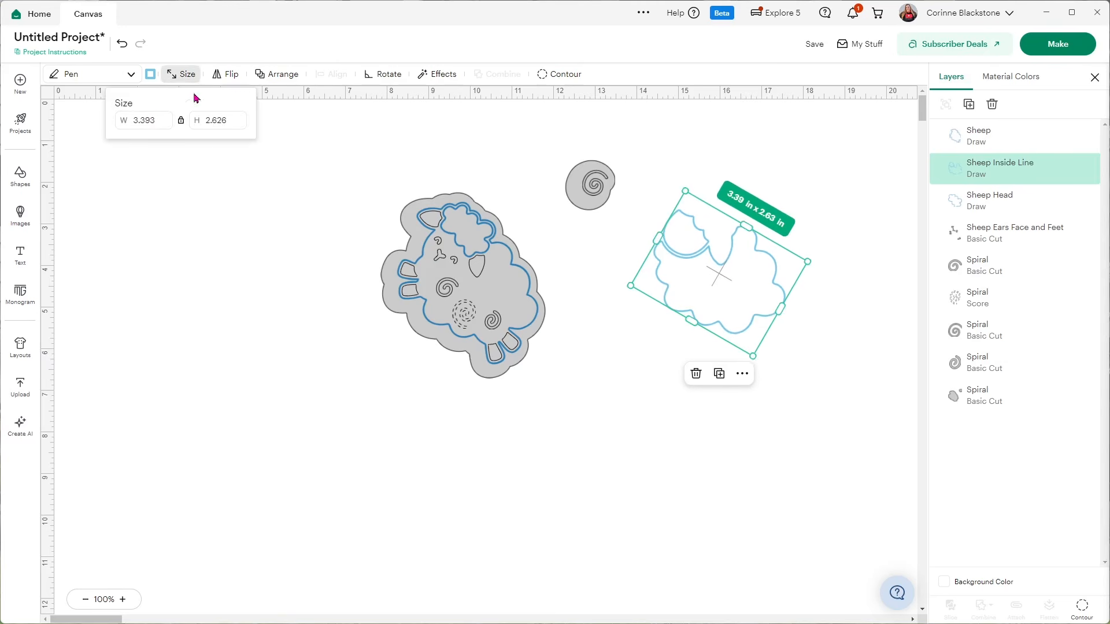
click(155, 120)
text(4)
key(Return)
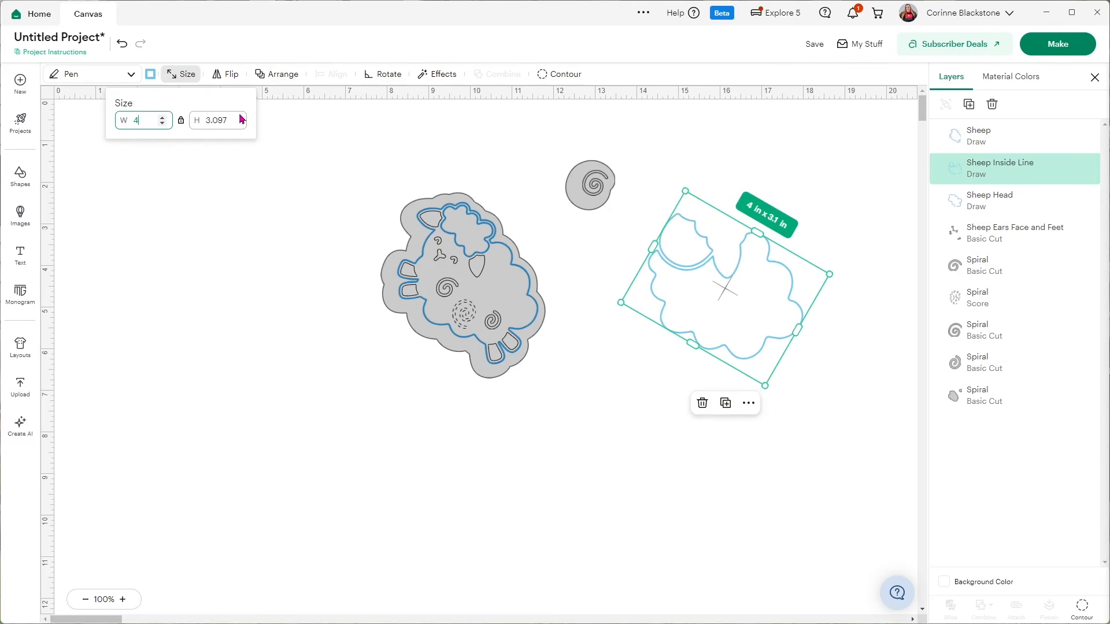
click(671, 415)
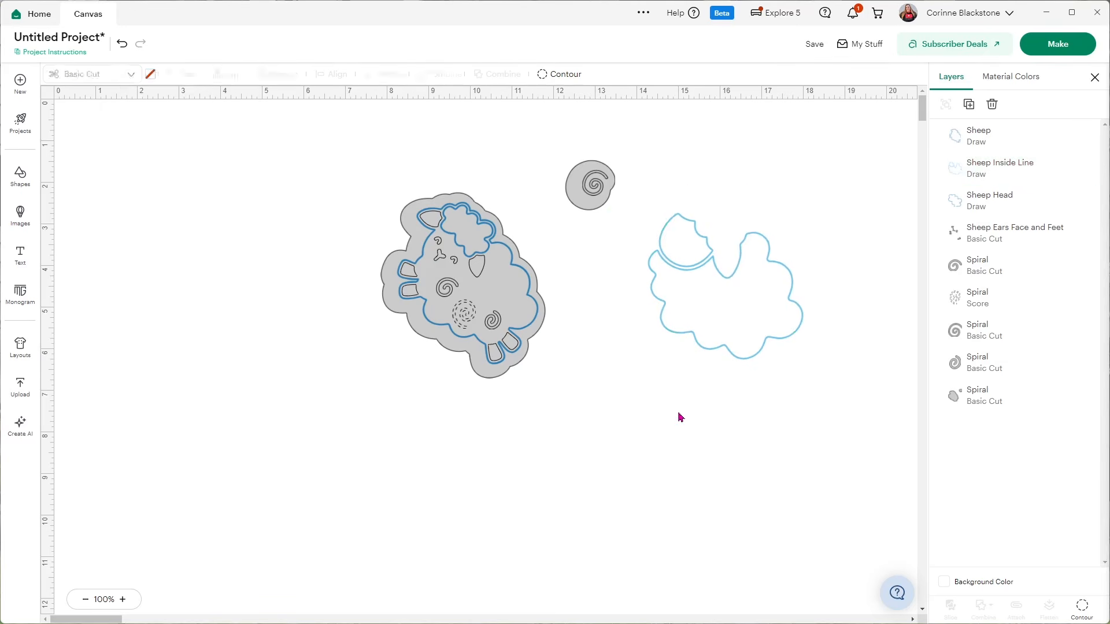
Move the light blue Sheep Inside Line back over the sheep and check its size values.
drag(747, 327, 601, 339)
drag(774, 338, 608, 342)
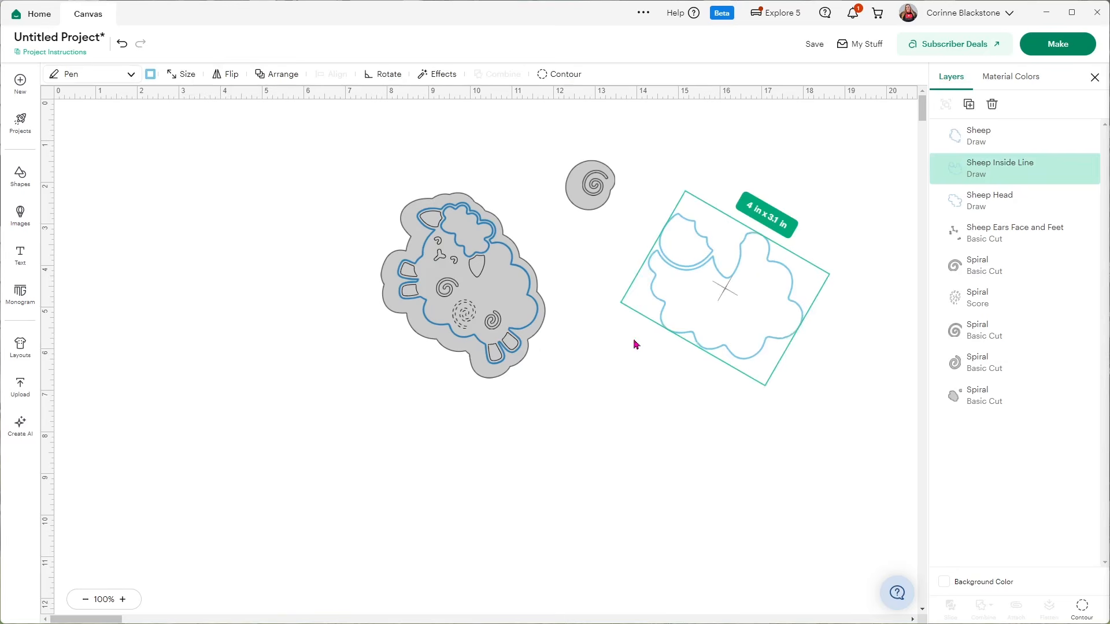
mouse_move(507, 338)
mouse_down()
mouse_move(422, 338)
mouse_move(515, 335)
mouse_up()
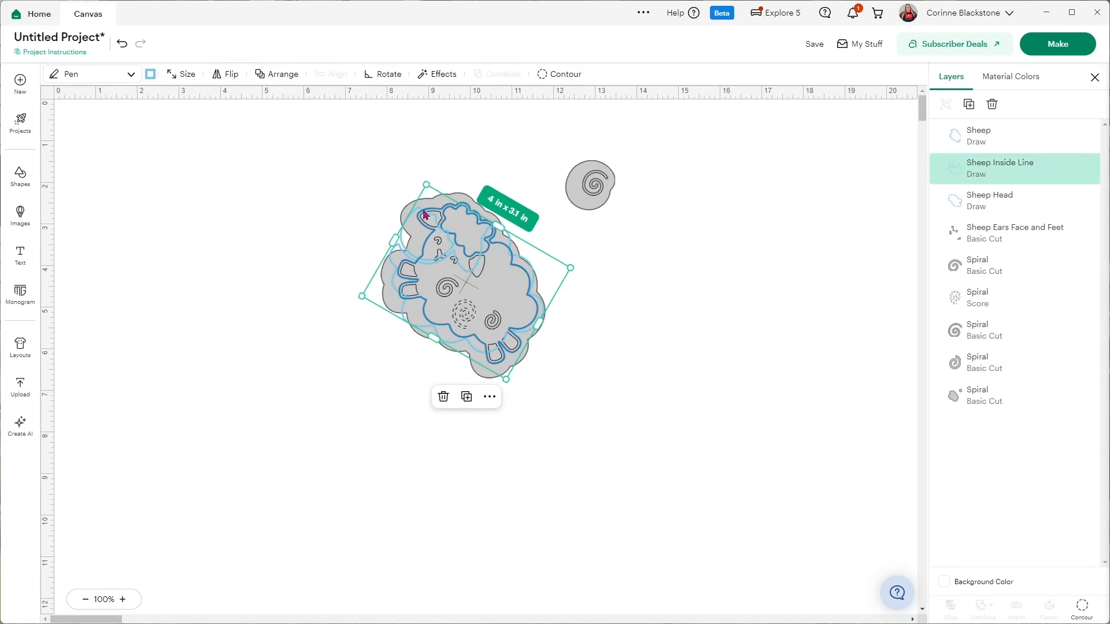
click(179, 81)
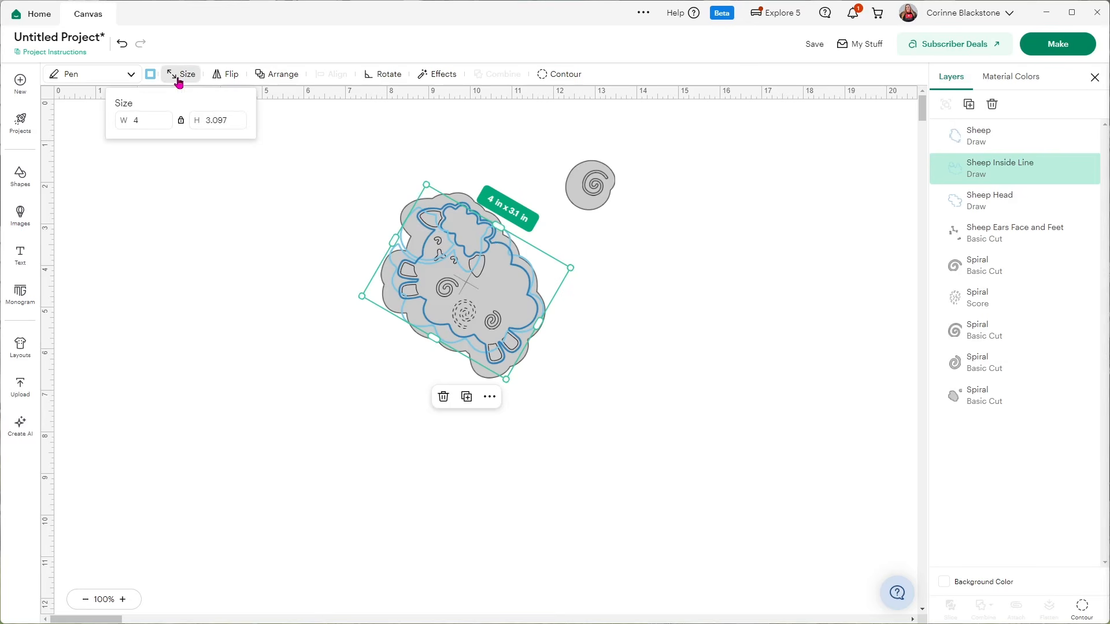
click(179, 81)
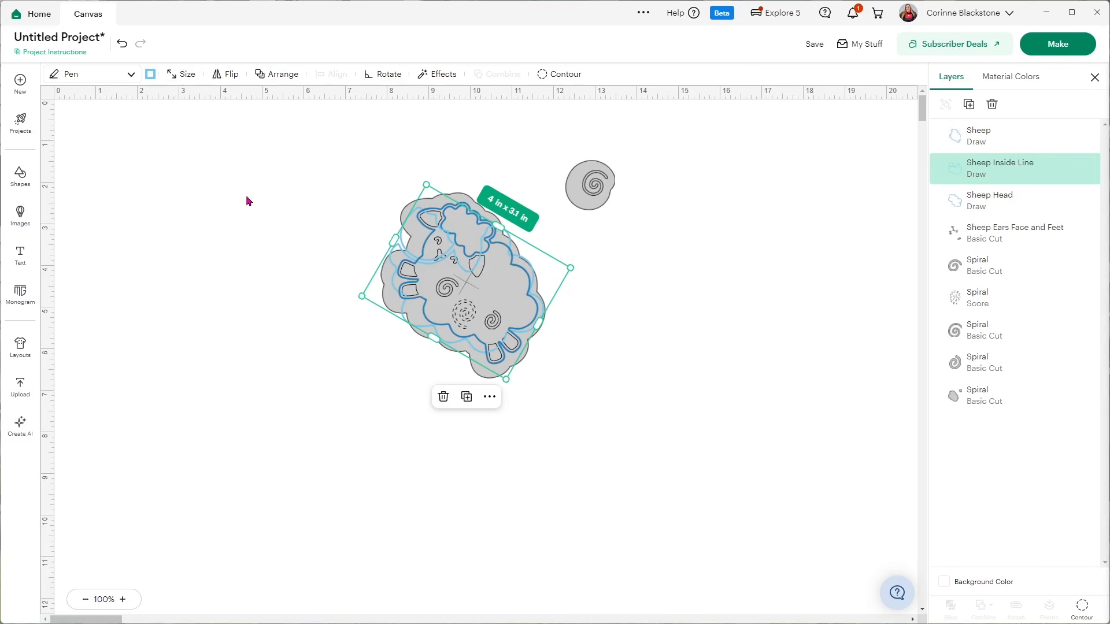
Add a text layer containing the person's first name in Cricut Sans.
click(21, 254)
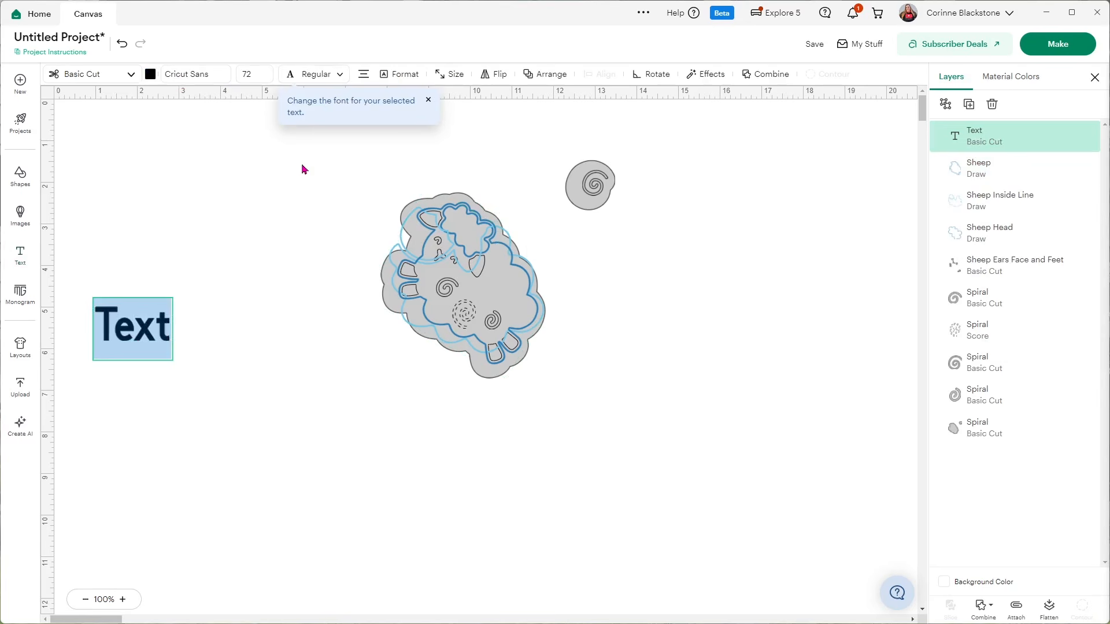
text(Corinne)
click(226, 287)
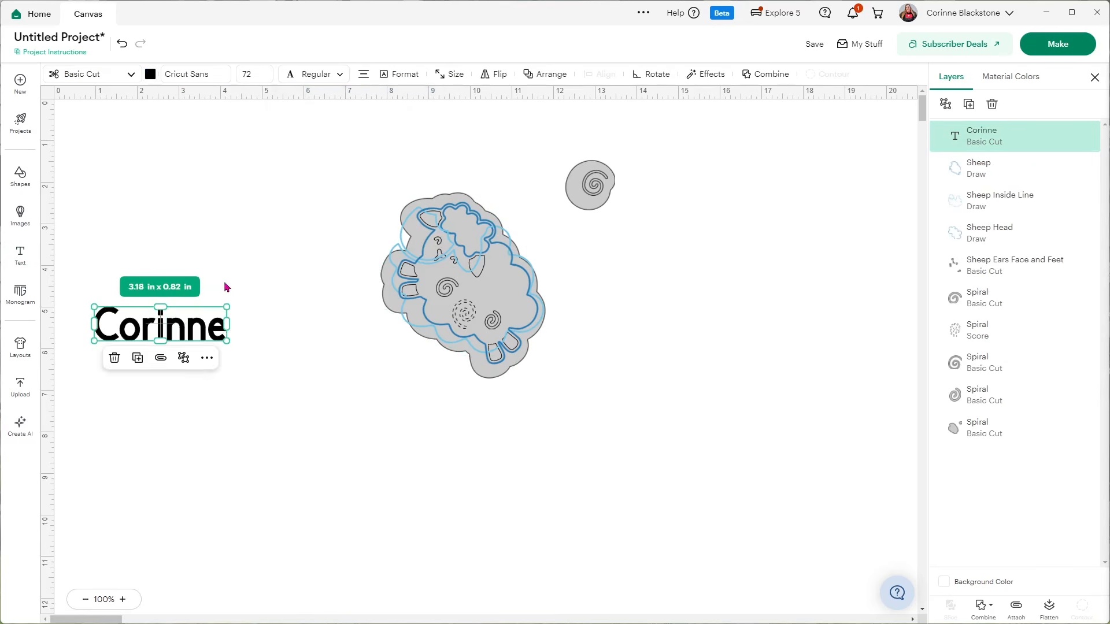
Group all the sheep and spiral layers, leaving the name text out, and hide the group.
drag(349, 175, 706, 332)
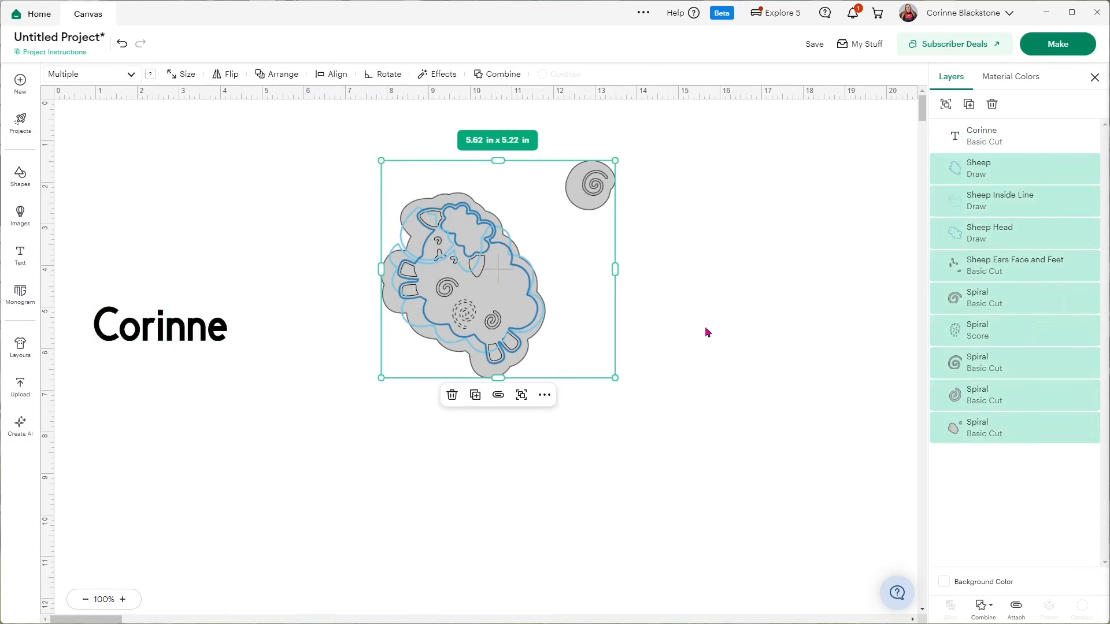
click(946, 104)
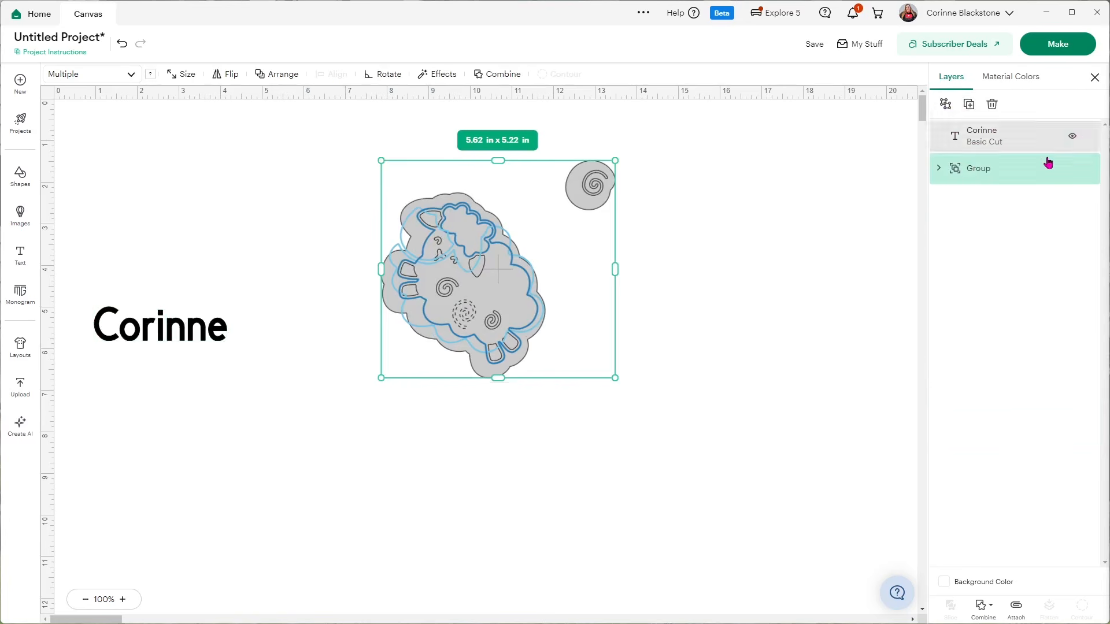
click(1081, 170)
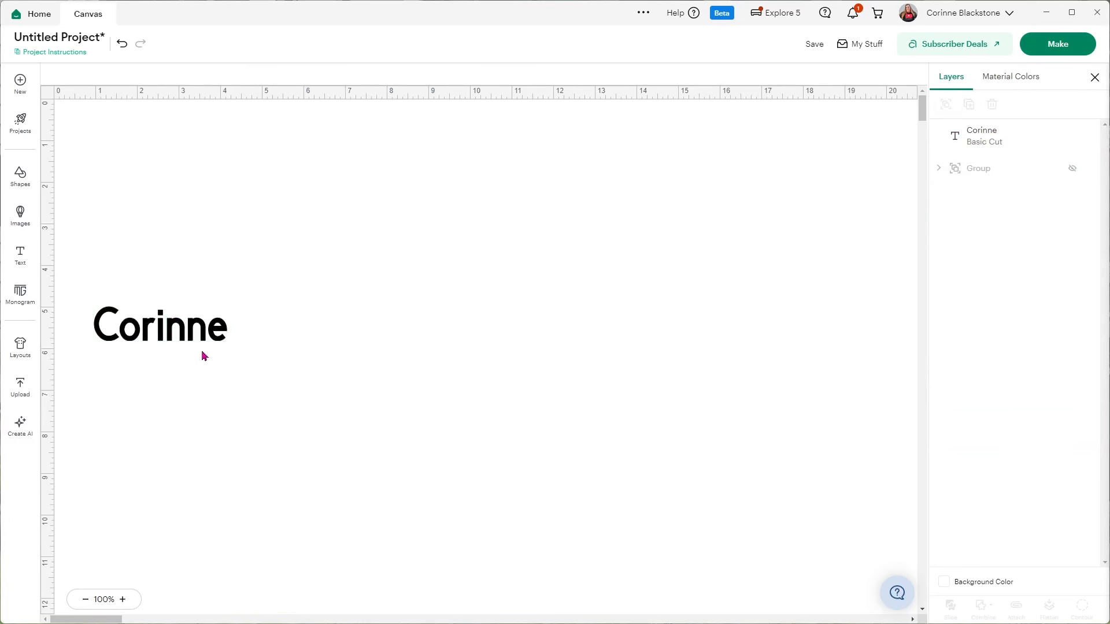
Enlarge the name text freely to about 11.84 in wide and position it near the middle of the canvas.
drag(191, 341, 477, 307)
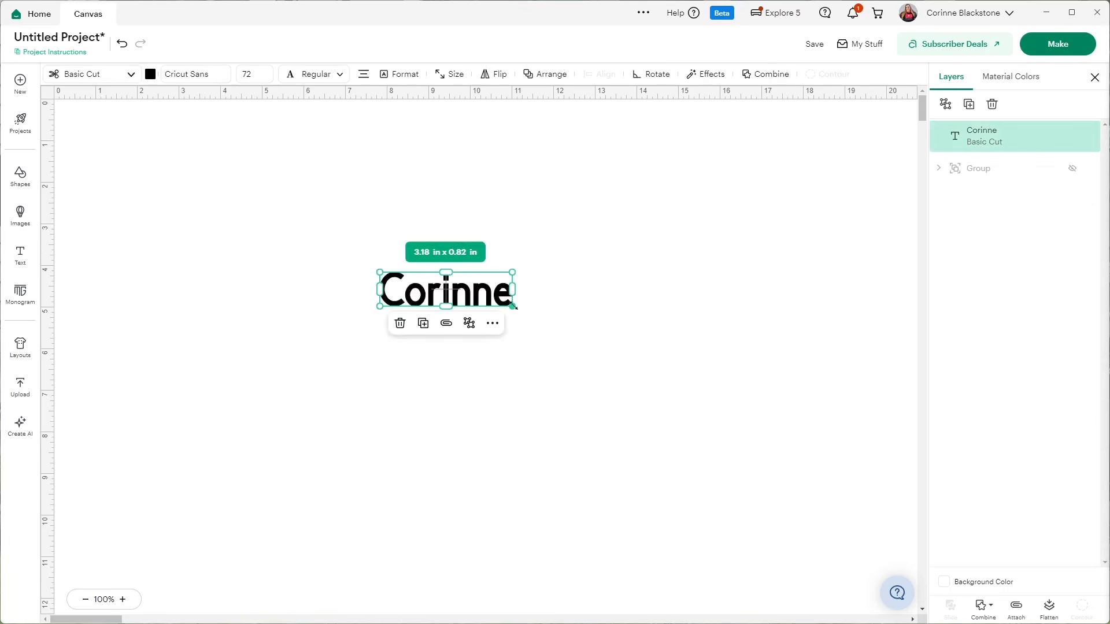
drag(594, 363, 871, 398)
drag(664, 352, 444, 371)
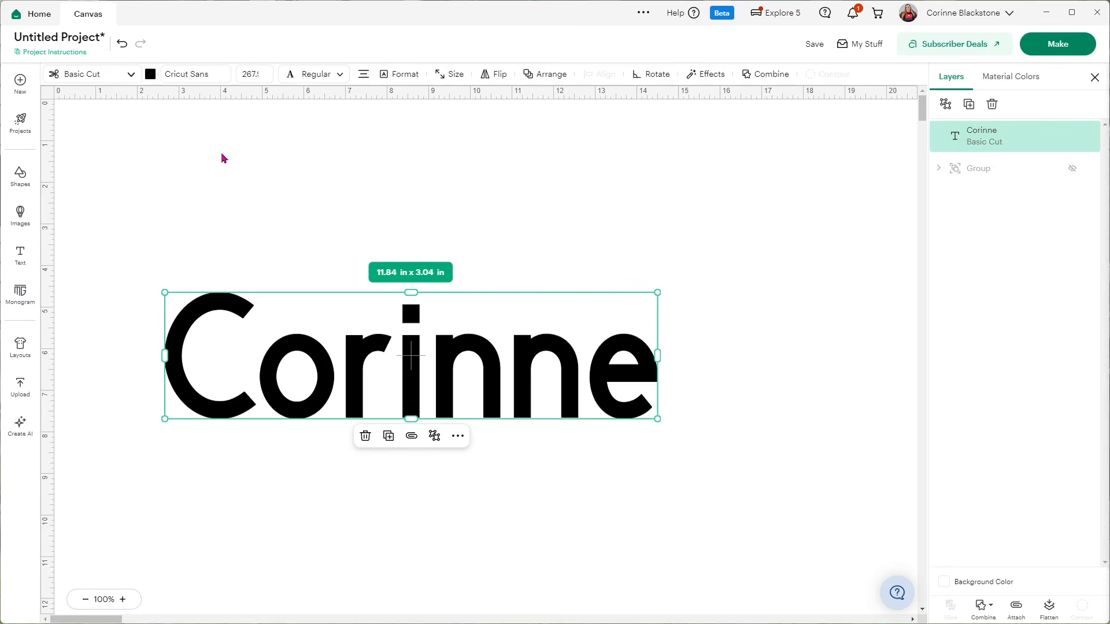
Look over the operation types for the name text and recolor it purple after trying green and red.
click(100, 76)
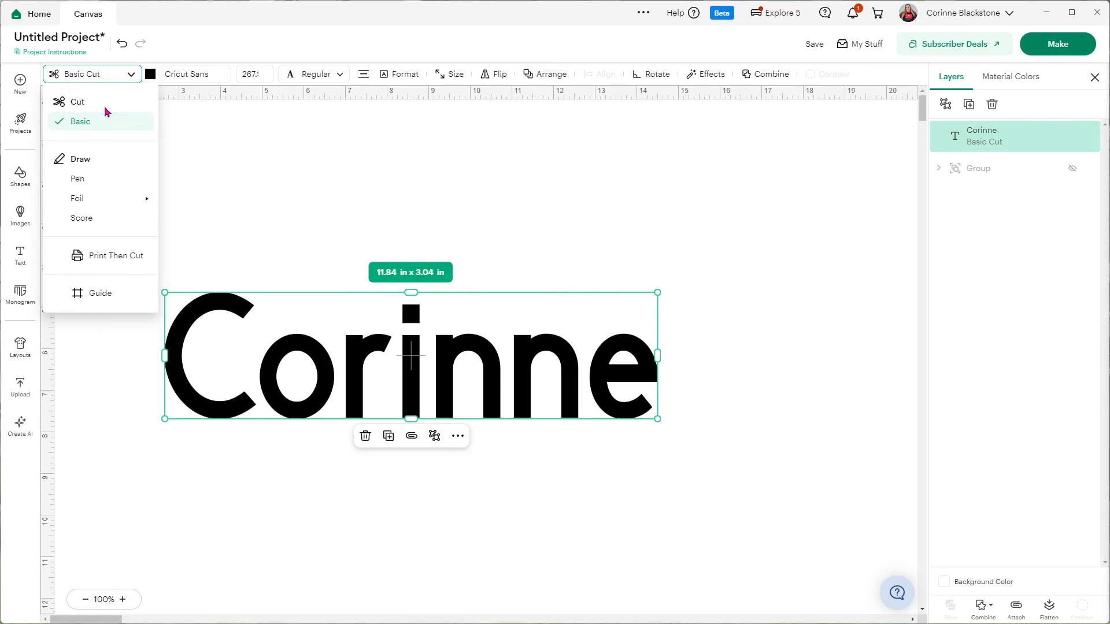
click(112, 72)
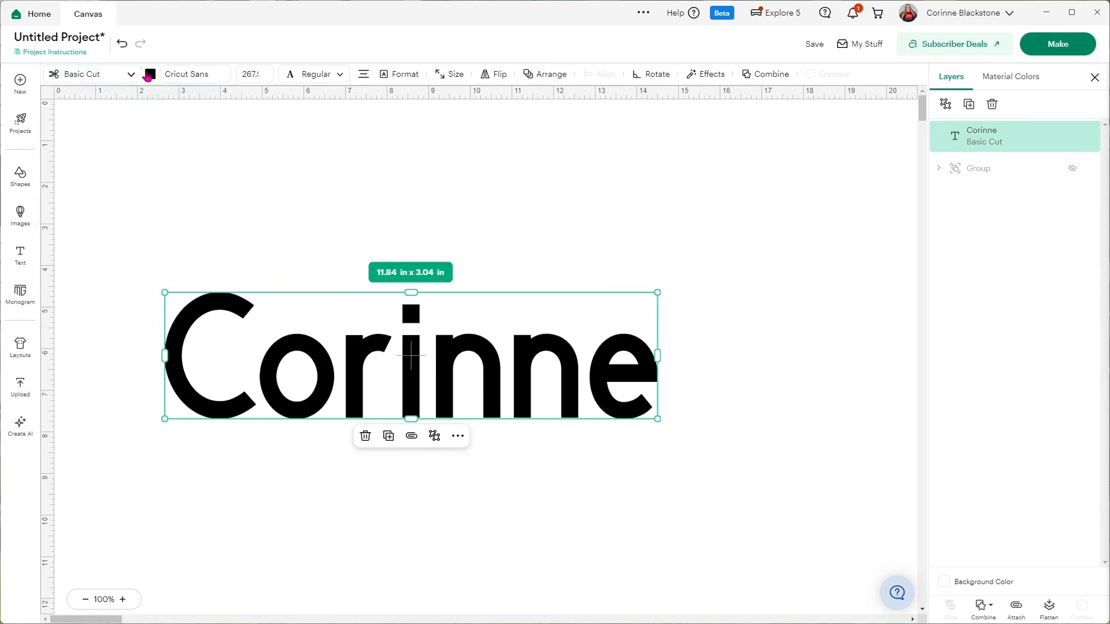
click(150, 73)
click(219, 161)
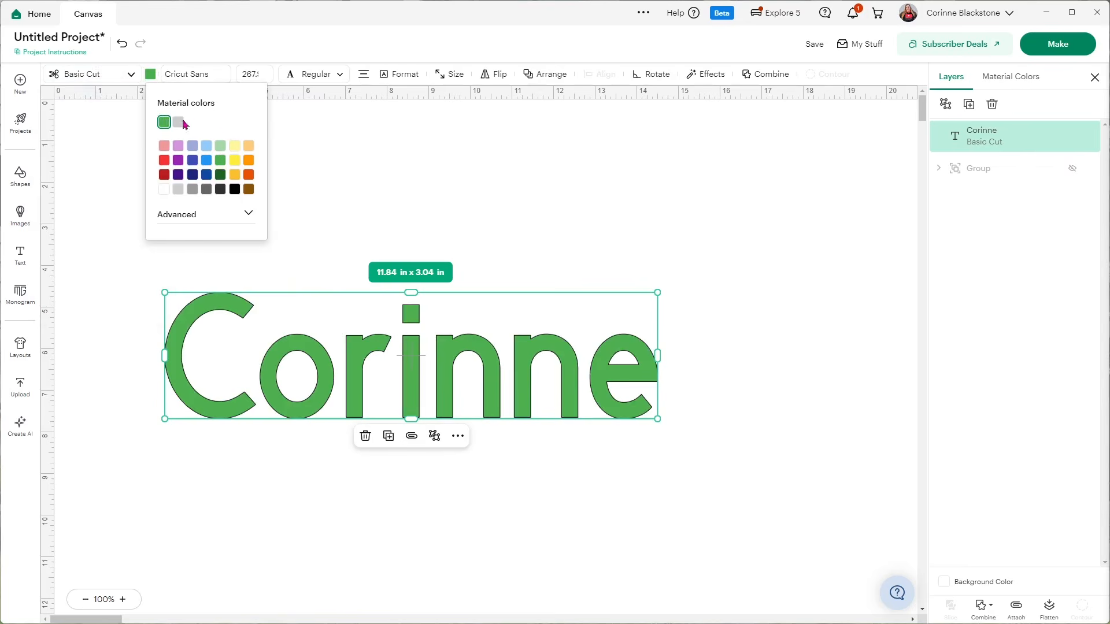
click(164, 160)
click(177, 162)
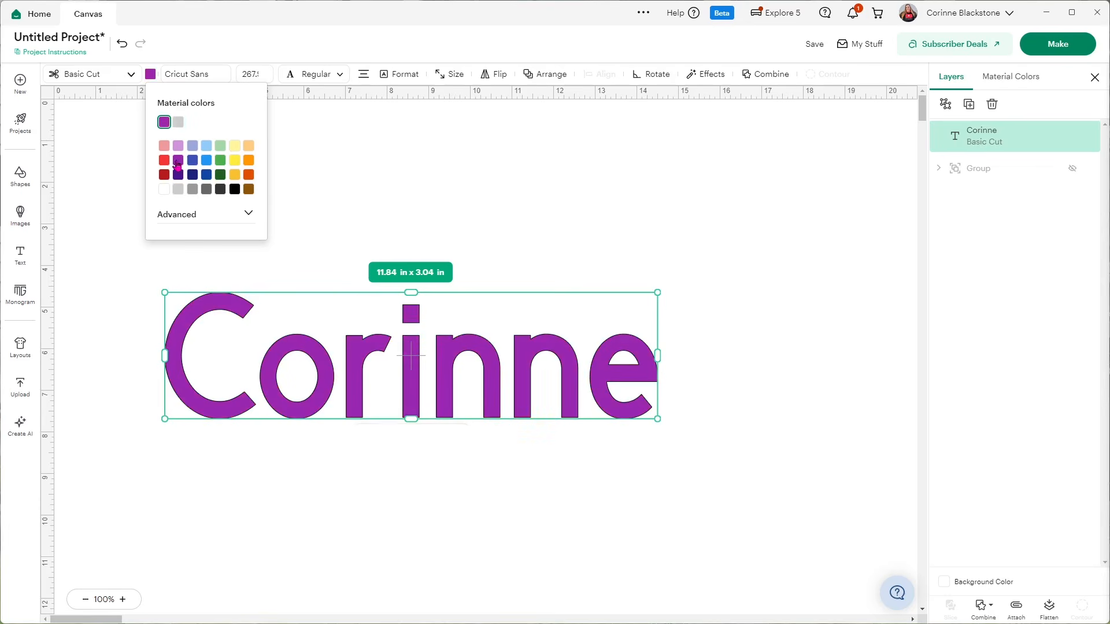
click(109, 145)
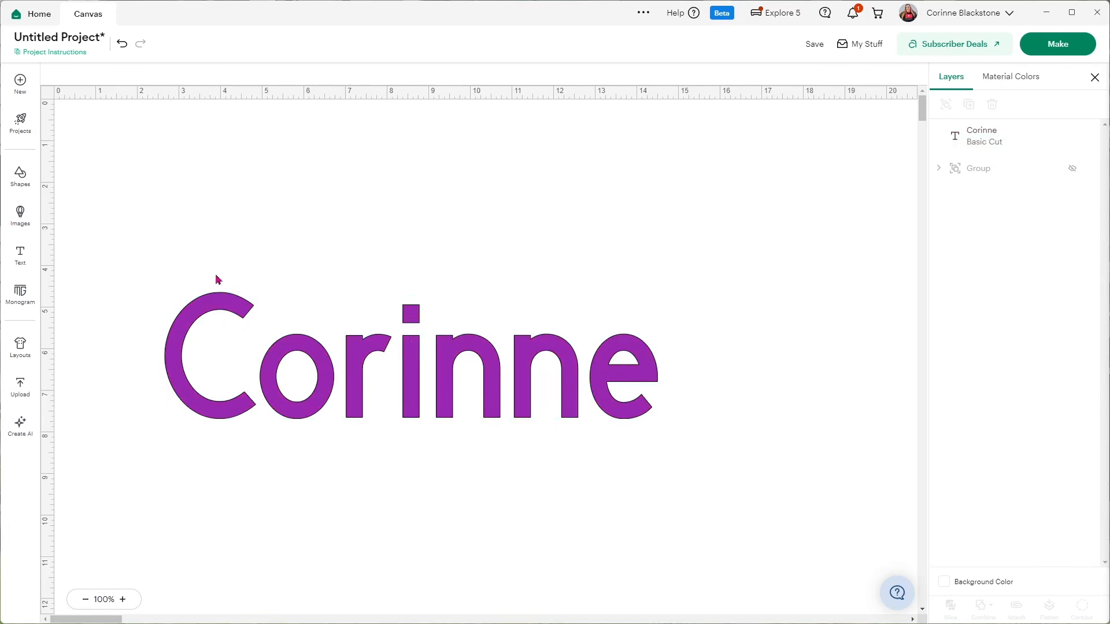
Set the name text in the system font Angela Flower, after comparing it with Awesome Everyday.
click(218, 303)
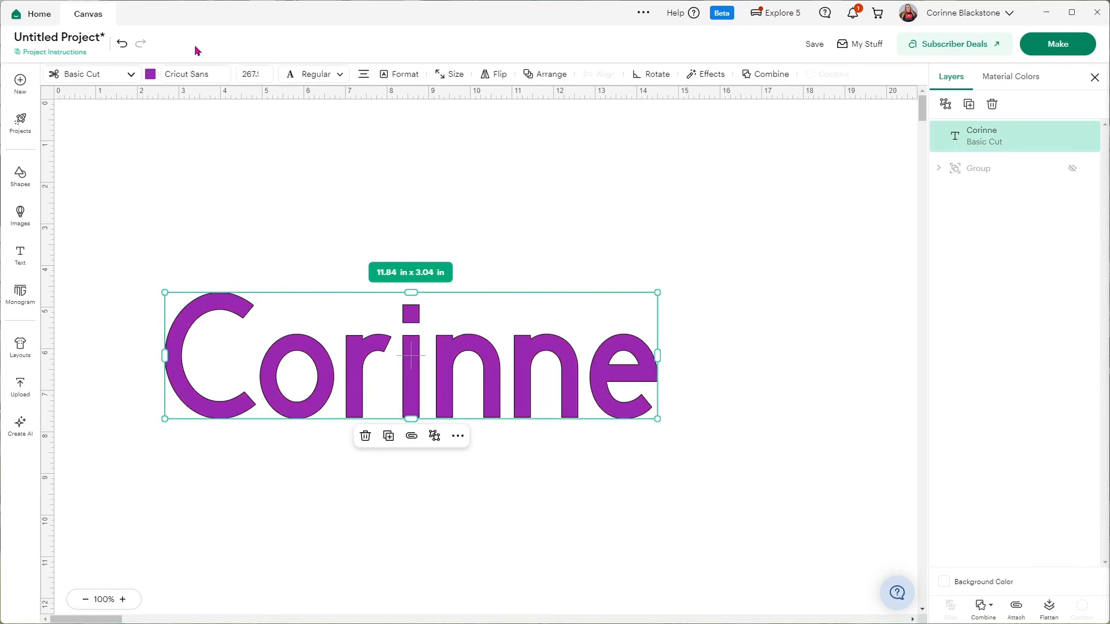
click(194, 76)
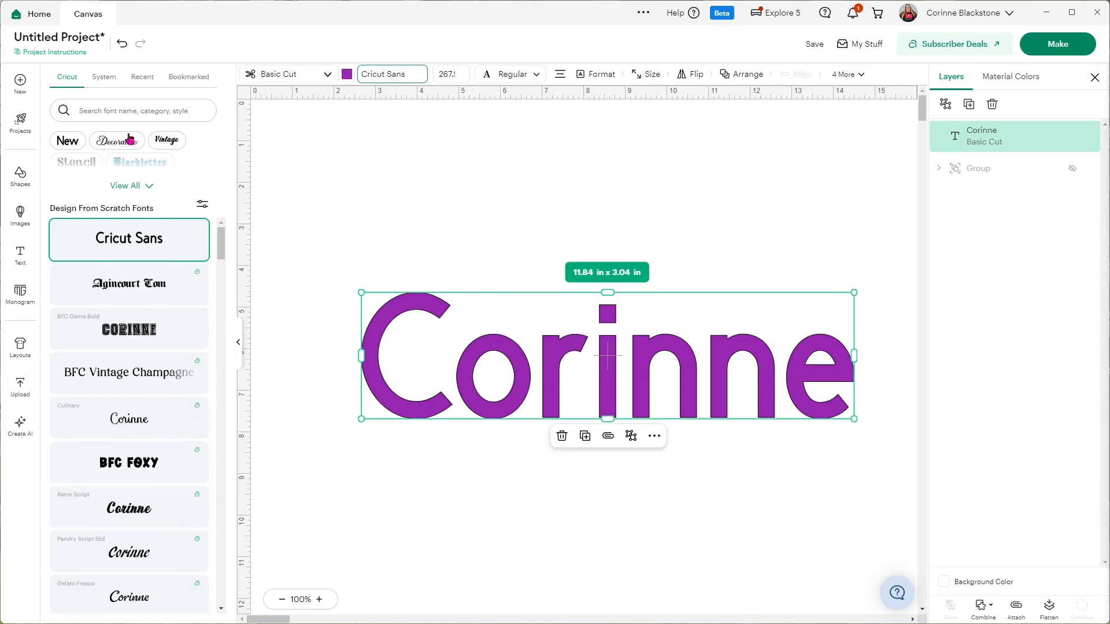
click(104, 77)
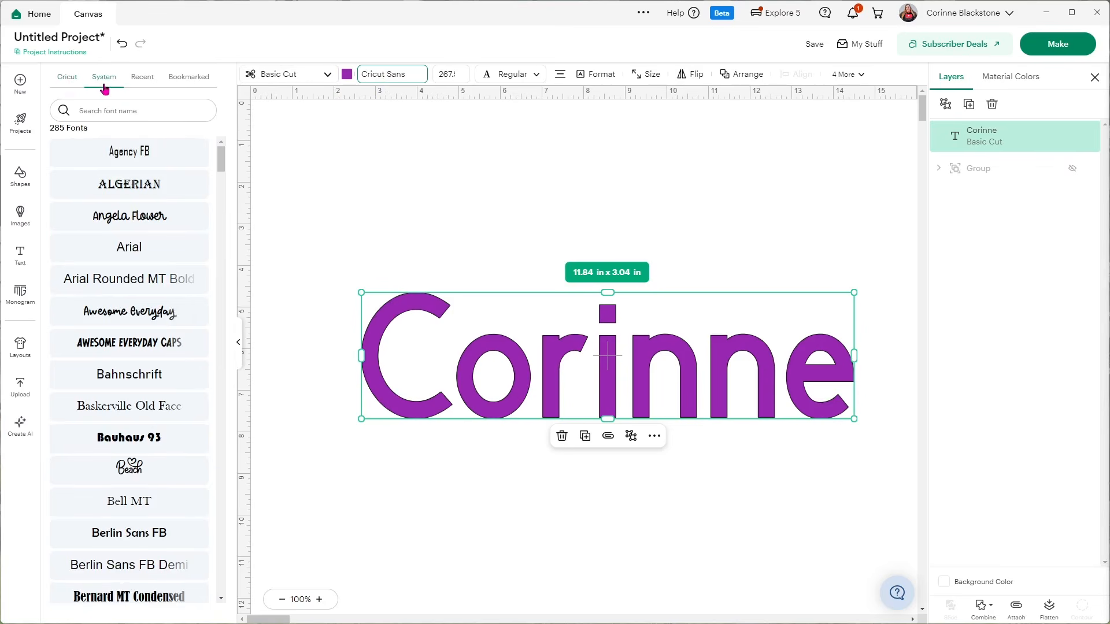
click(145, 217)
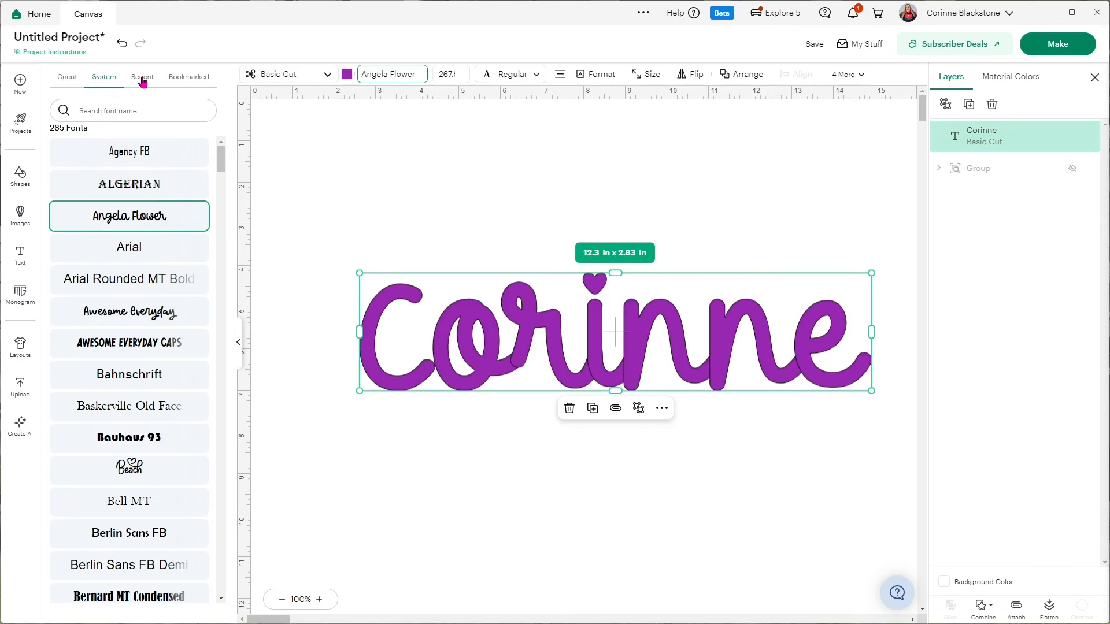
click(153, 312)
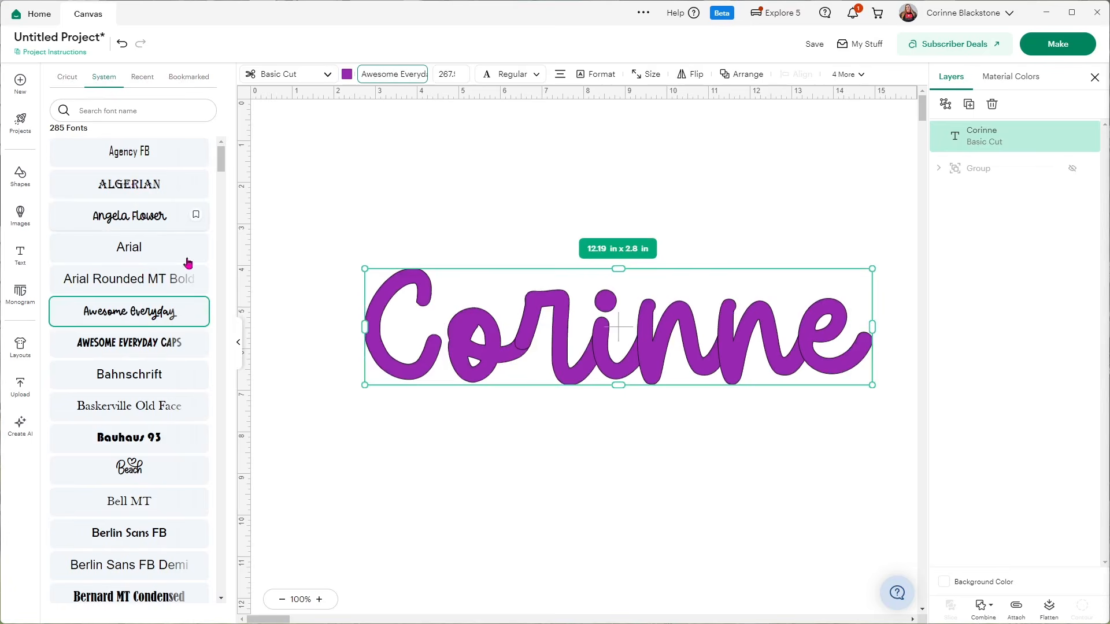
click(147, 217)
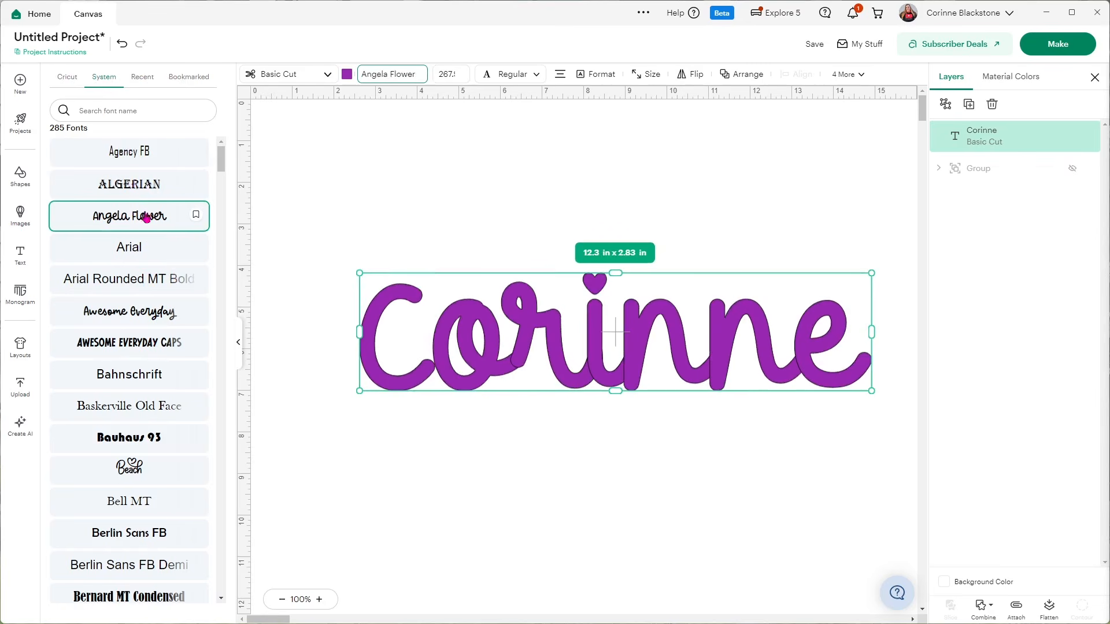
click(239, 343)
Enlarge the name text freely to about 12.72 in wide, try a font size of 100, and clear the value.
click(250, 75)
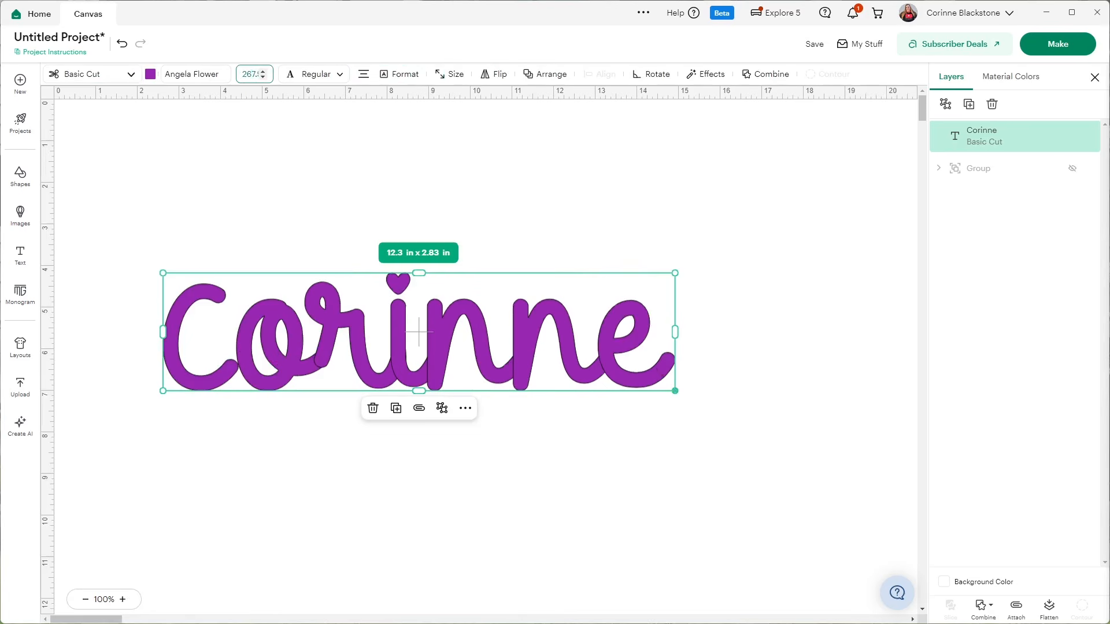
drag(667, 383, 671, 345)
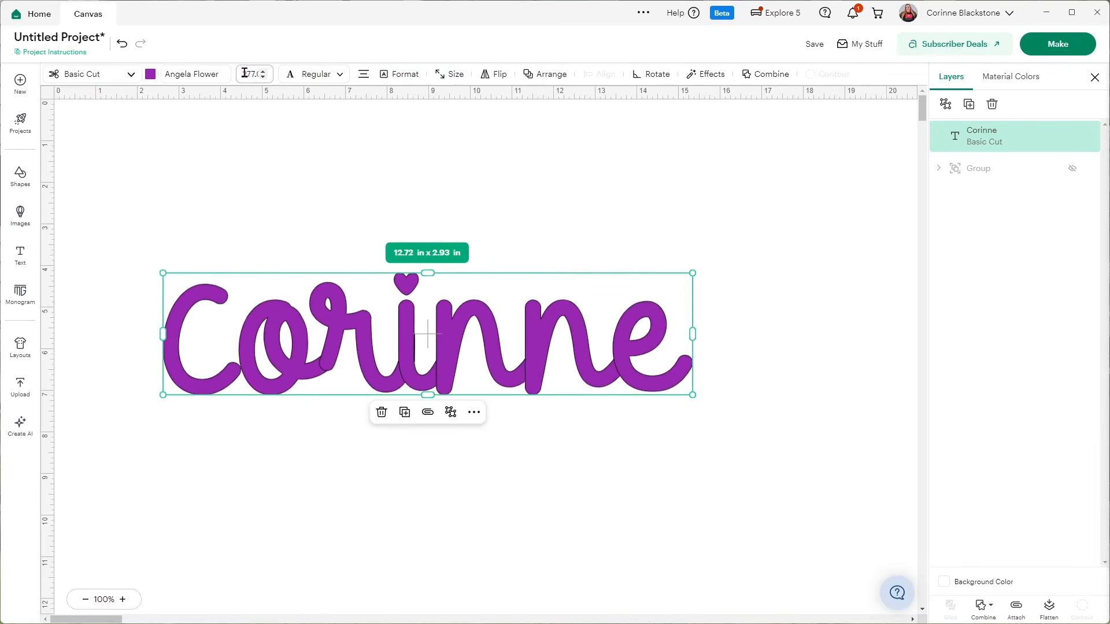
click(248, 73)
click(260, 74)
drag(256, 76, 217, 69)
text(1000)
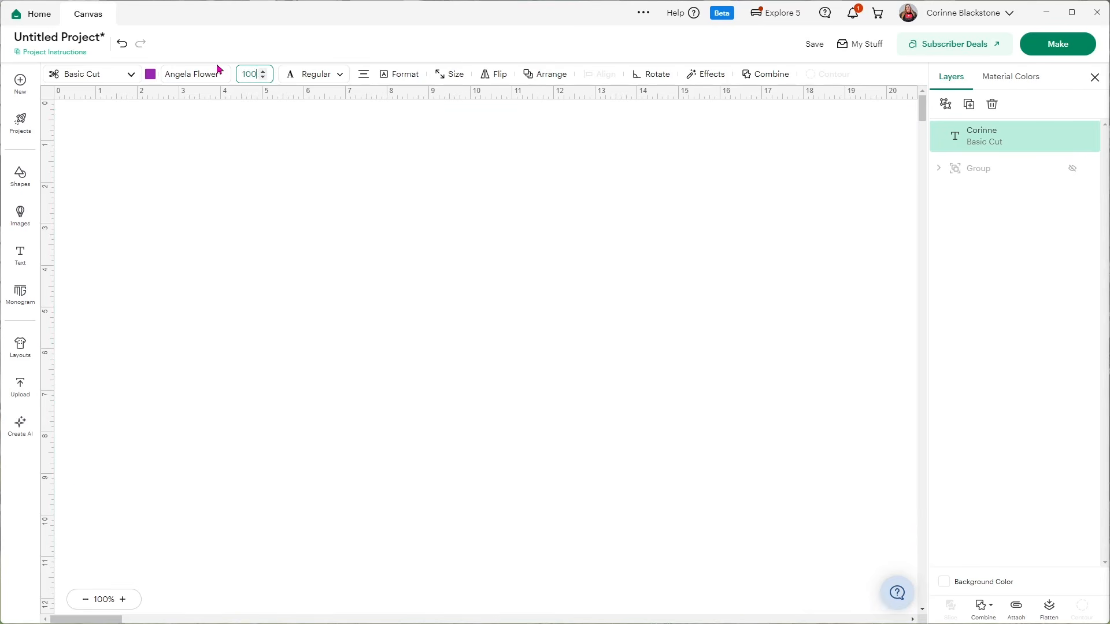
key(BackSpace)
key(BackSpace)
key(BackSpace)
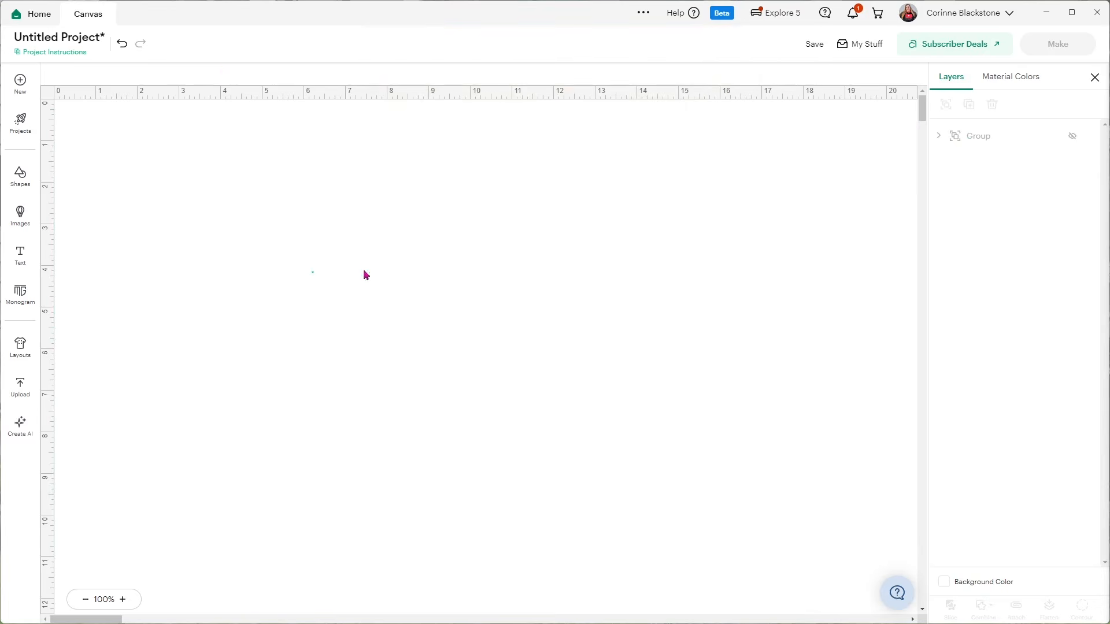
Add a new text layer with the first name in Angela Flower and move it up toward the canvas middle.
click(20, 255)
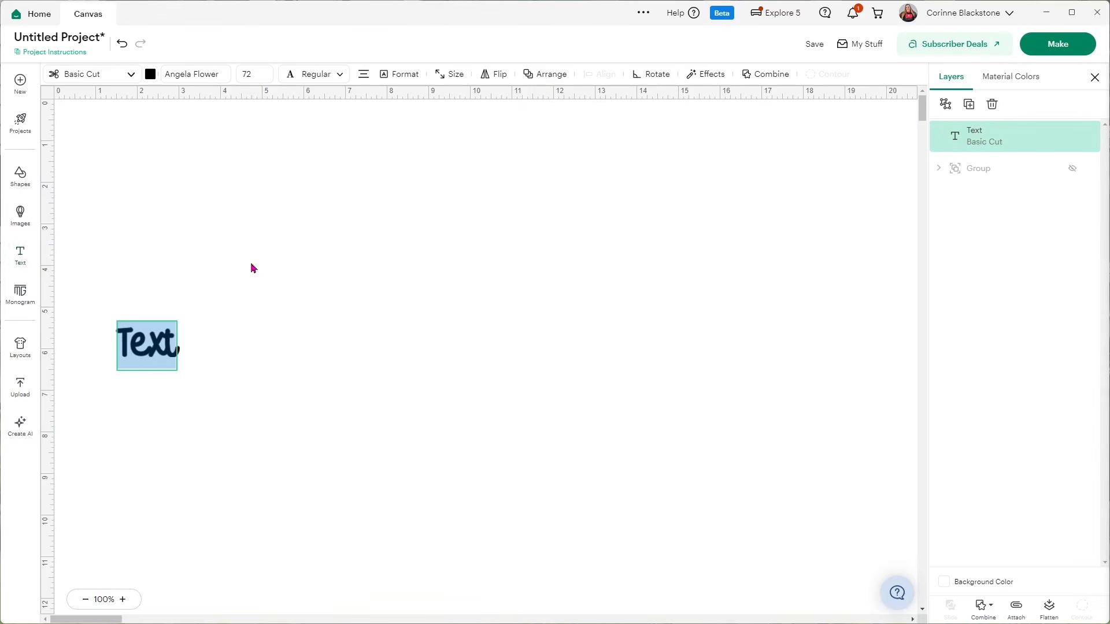
text(Corinne)
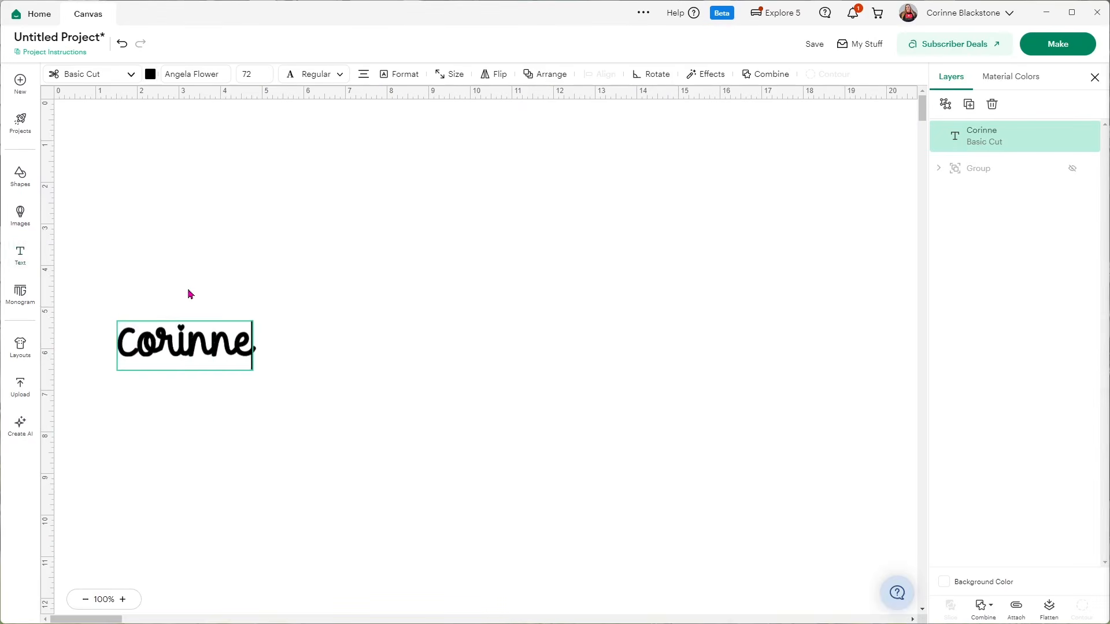
click(221, 333)
drag(222, 333, 402, 295)
Try to change the new name text's font size from the default to 100, and delete the entered digits.
click(247, 73)
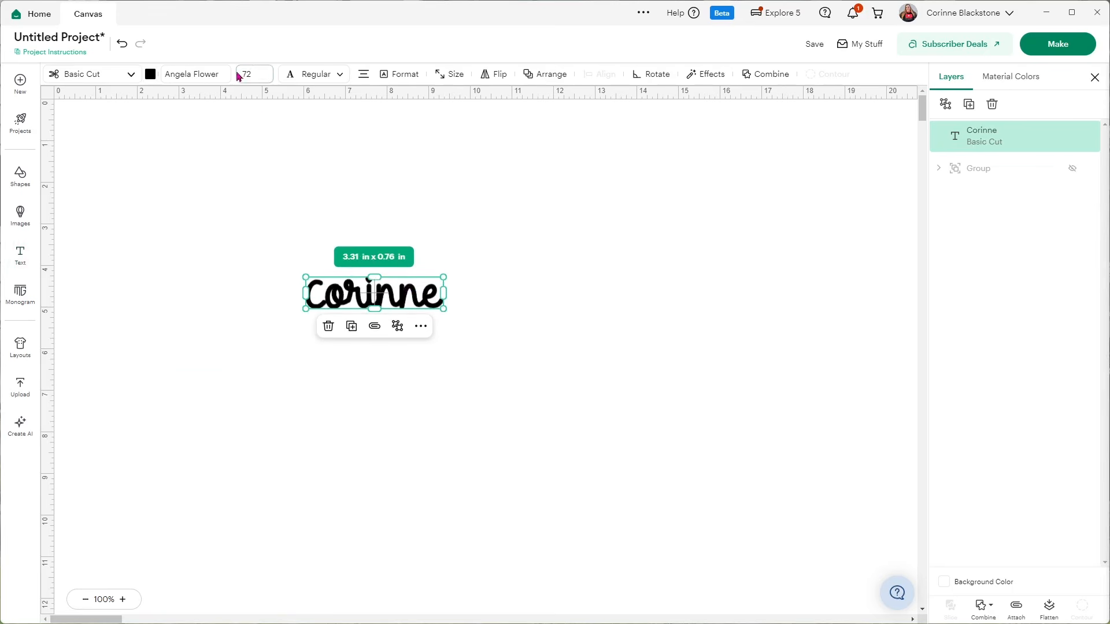
key(BackSpace)
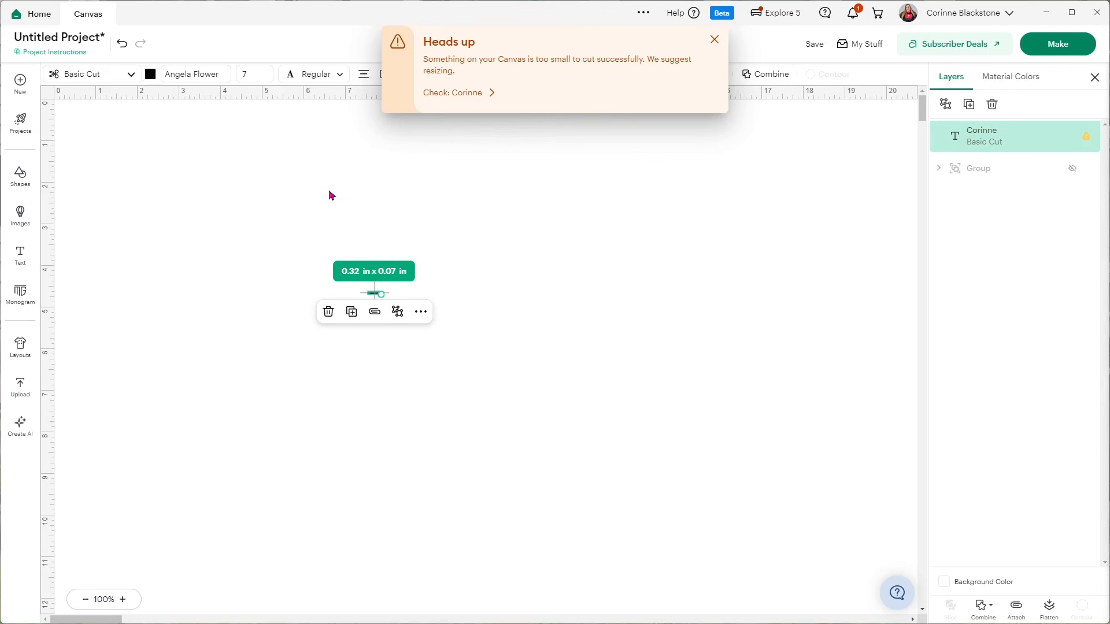
click(257, 71)
text(100)
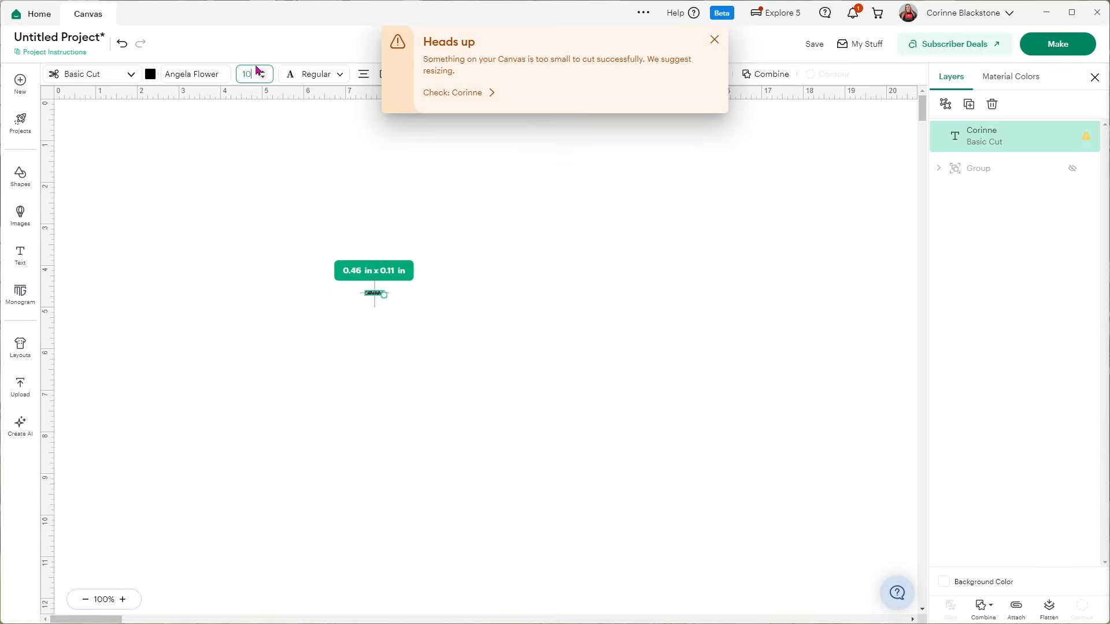
key(BackSpace)
key(BackSpace)
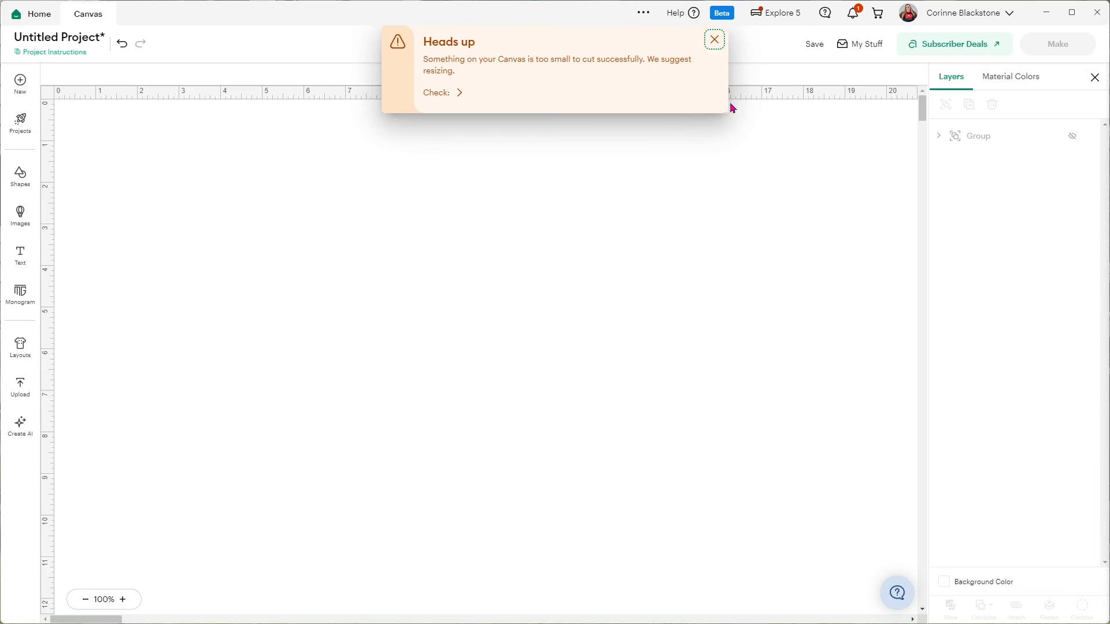
Dismiss the size warning and open the bug report form for the account.
click(714, 39)
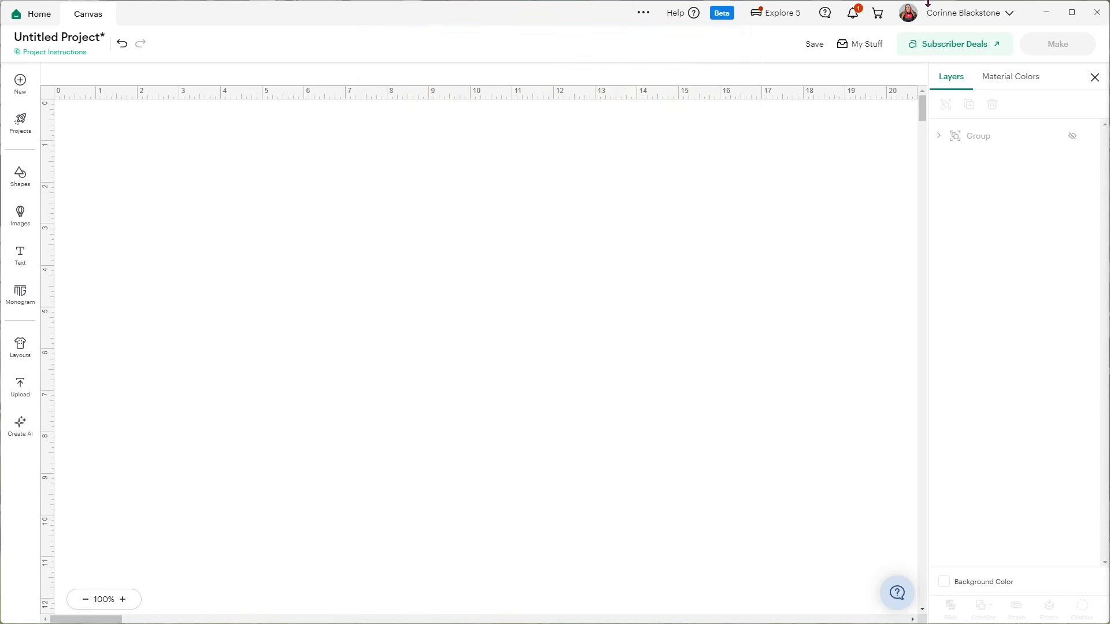
click(998, 16)
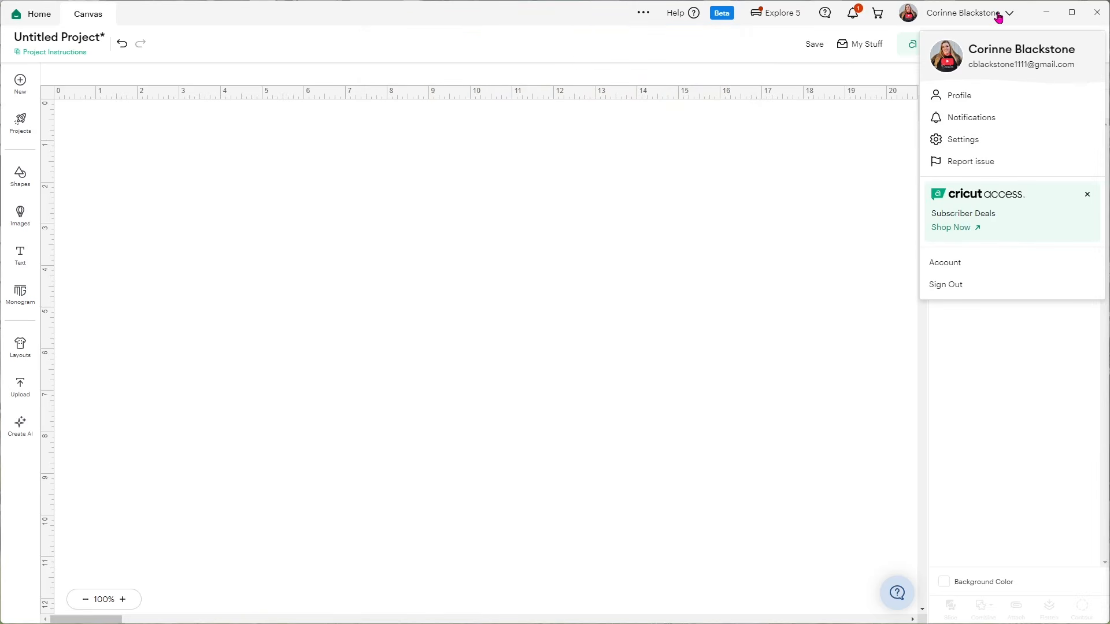
click(975, 164)
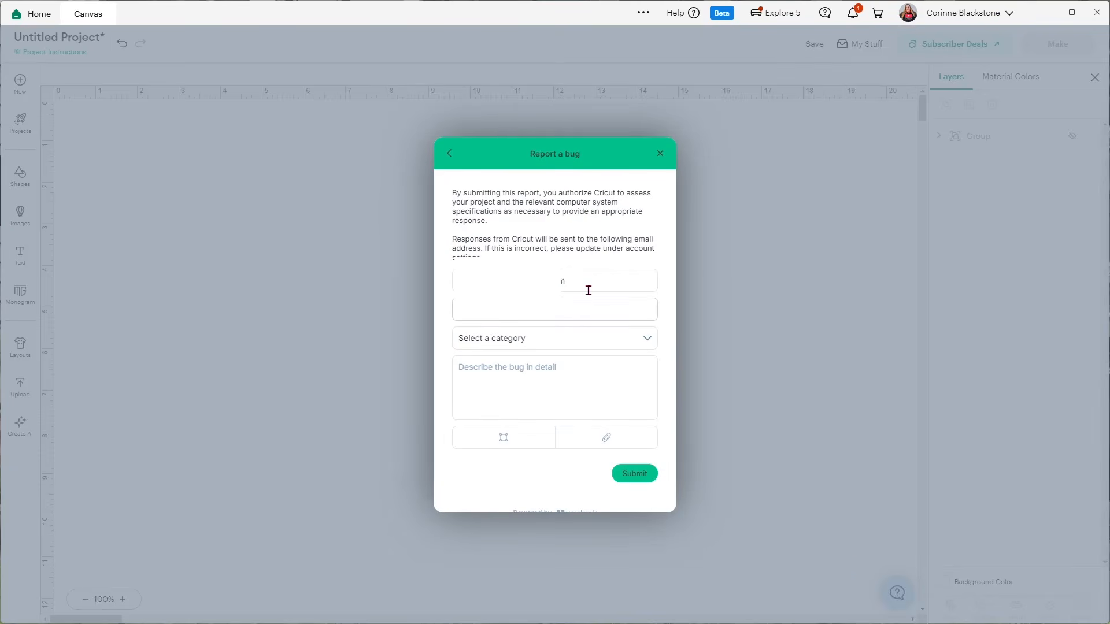
Set the bug category to Canvas Text and describe the too-small-to-cut warning that comes up as soon as a text size number is entered.
click(655, 346)
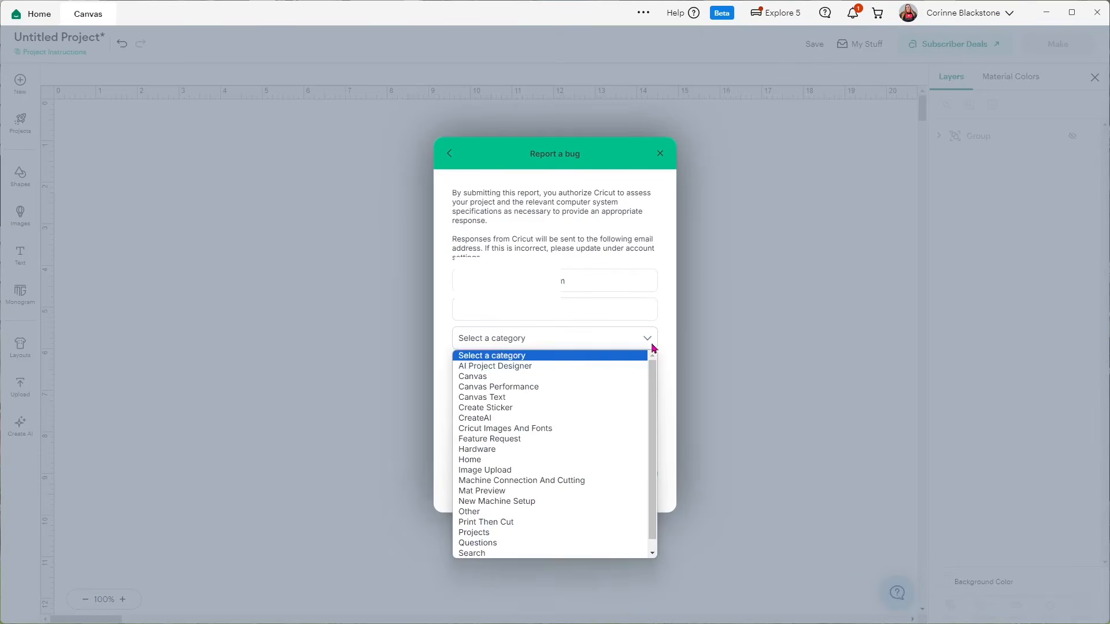
click(542, 398)
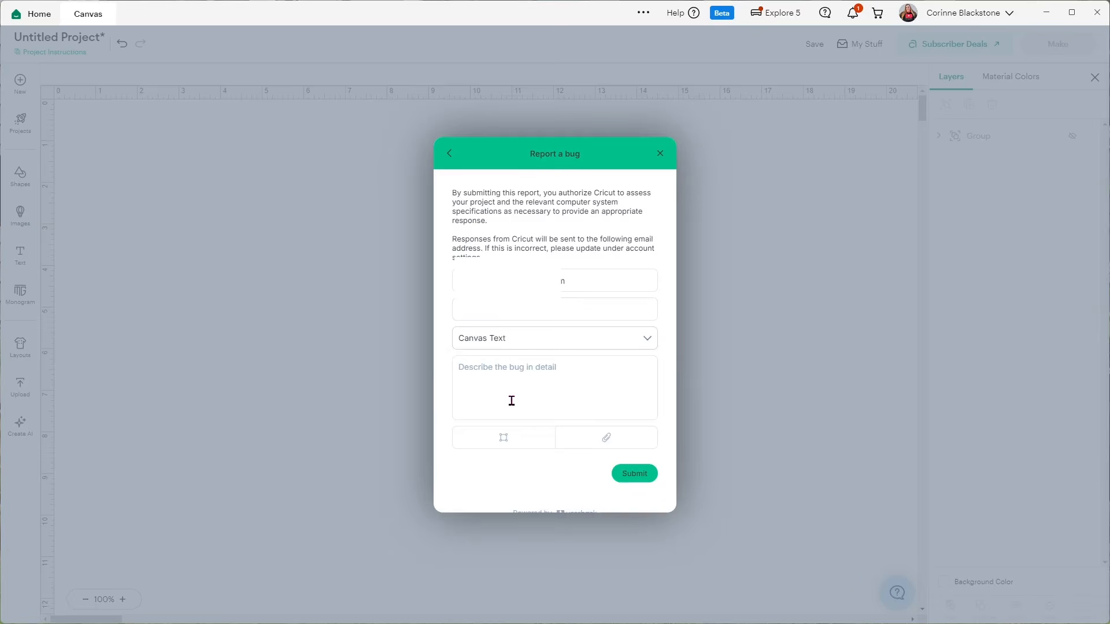
text(When changing text size the warning about too sm)
key(BackSpace)
text(small to cuyt comes up as soon as you t)
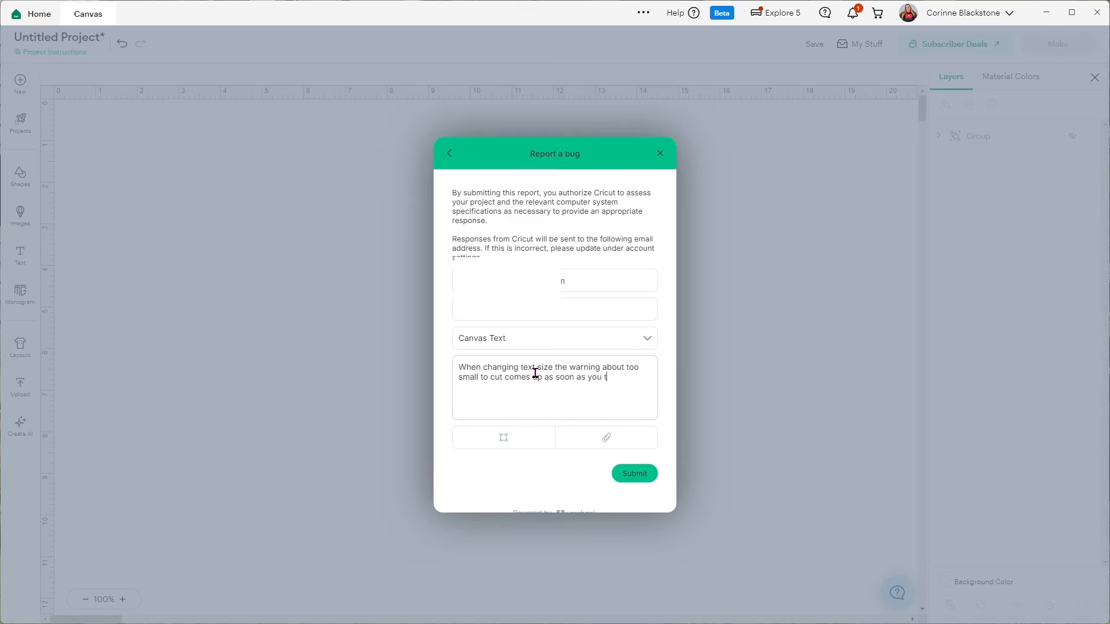
text(number under the text size option. This is causing the text to not only)
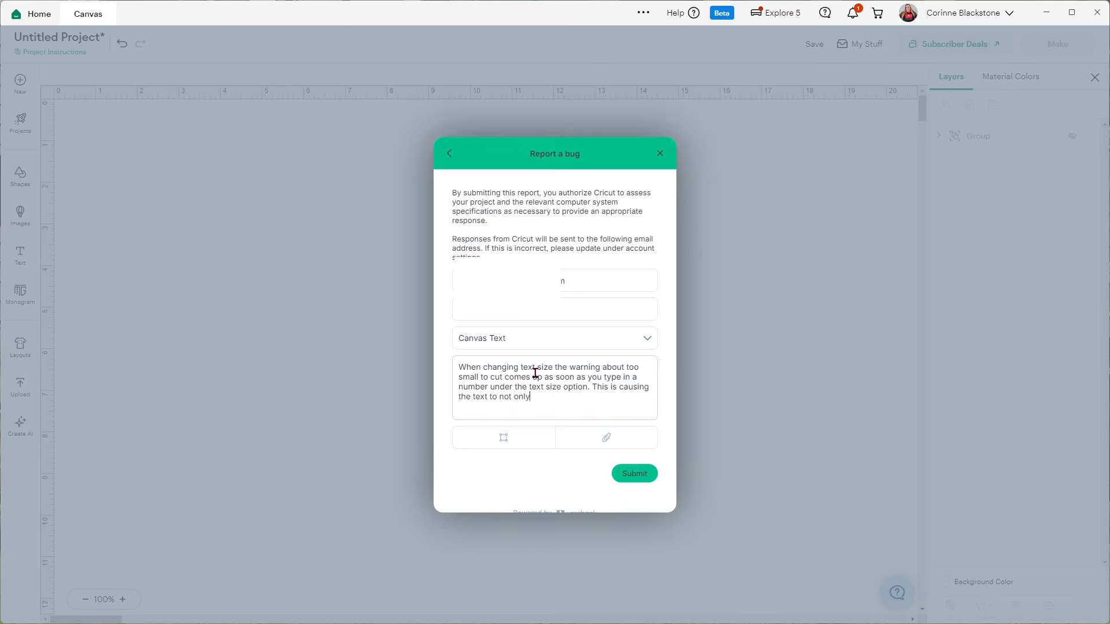
Finish the bug description by adding that the text disappears and causes issues designing, and submit the report.
text(sapp)
text(ear but also causing issue)
text(s designsng)
key(ctrl+shift+Left)
text(design)
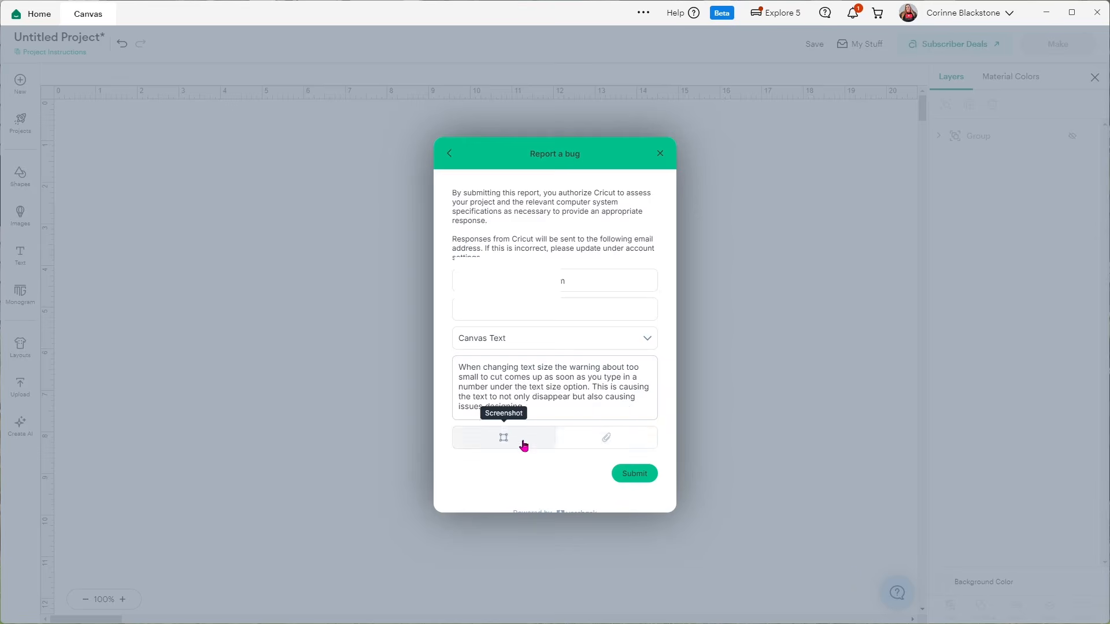
click(636, 473)
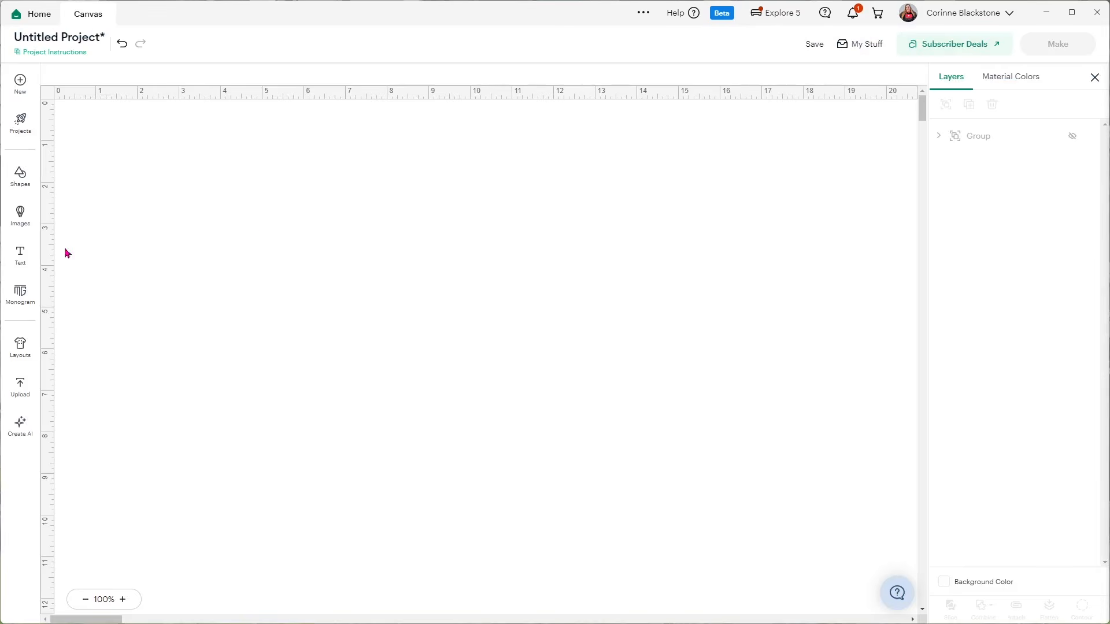
Add a text layer with the first name in Angela Flower and move it toward the middle of the canvas.
click(20, 254)
text(Corinne)
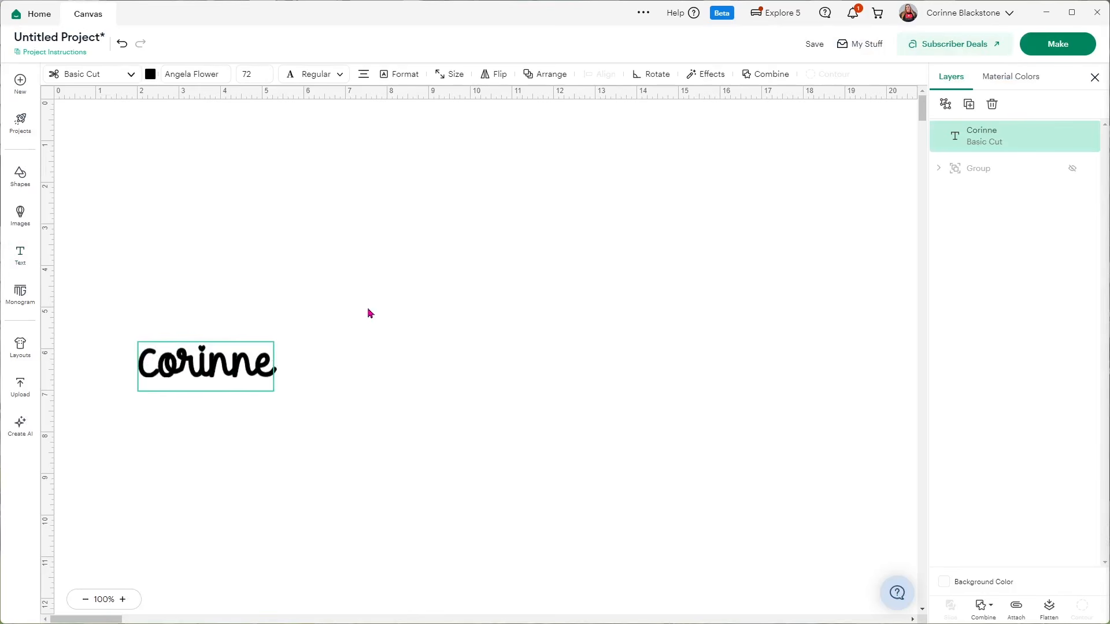
drag(204, 364, 122, 463)
drag(180, 399, 294, 379)
drag(468, 312, 322, 387)
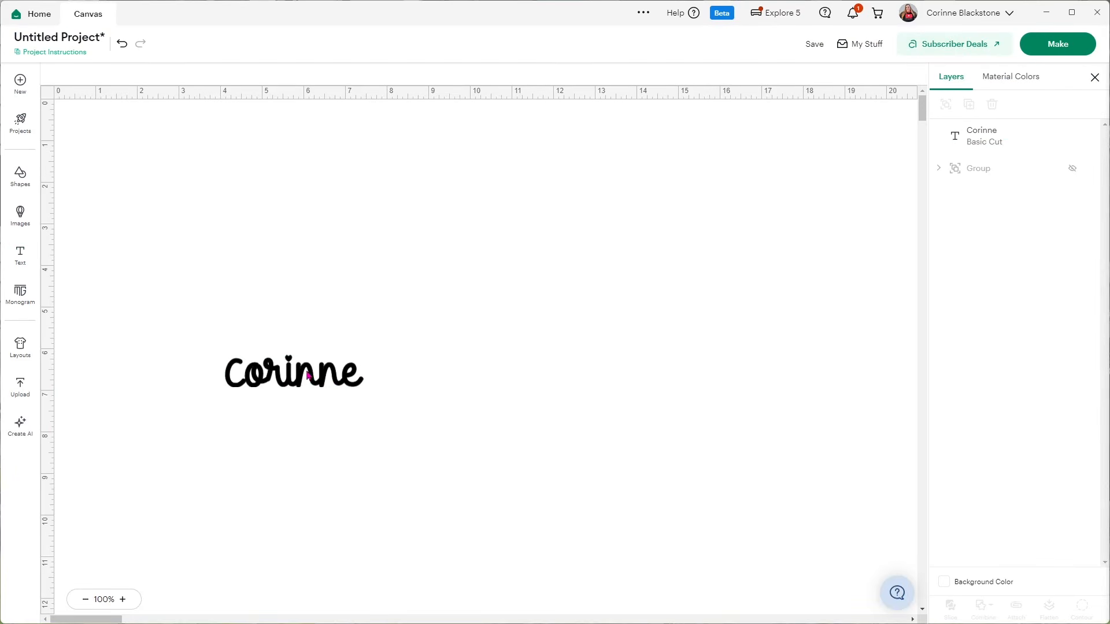
mouse_move(438, 365)
mouse_down()
mouse_move(451, 264)
mouse_move(302, 325)
mouse_move(219, 317)
mouse_up()
mouse_move(218, 317)
mouse_down()
mouse_move(273, 355)
mouse_move(437, 415)
mouse_up()
drag(266, 238, 494, 329)
mouse_move(518, 379)
mouse_down()
mouse_move(611, 475)
mouse_move(666, 502)
mouse_up()
drag(671, 504, 795, 474)
mouse_move(787, 446)
mouse_down()
mouse_move(475, 218)
mouse_move(440, 206)
mouse_up()
mouse_move(327, 188)
mouse_down()
mouse_move(159, 205)
mouse_move(342, 470)
mouse_move(629, 505)
mouse_move(627, 469)
mouse_move(250, 277)
mouse_move(324, 389)
mouse_up()
drag(417, 364, 717, 276)
drag(716, 276, 512, 230)
drag(388, 202, 196, 371)
drag(451, 432, 557, 327)
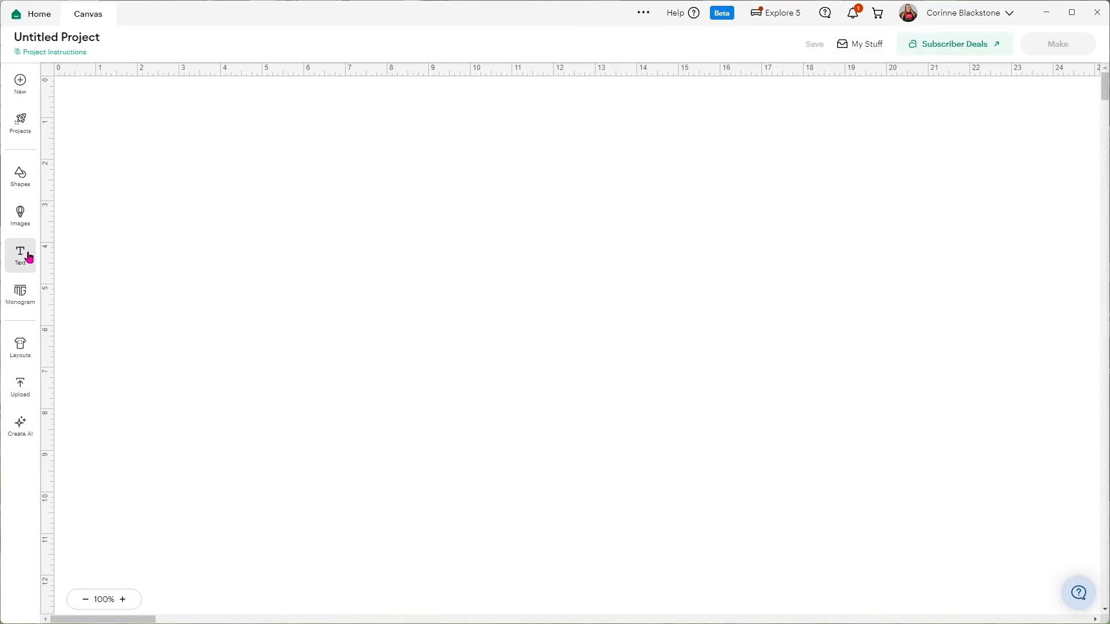
Add a Cricut Sans text layer with the first name on the empty canvas and enlarge it to about 5.67 in wide.
click(27, 257)
key(ctrl+z)
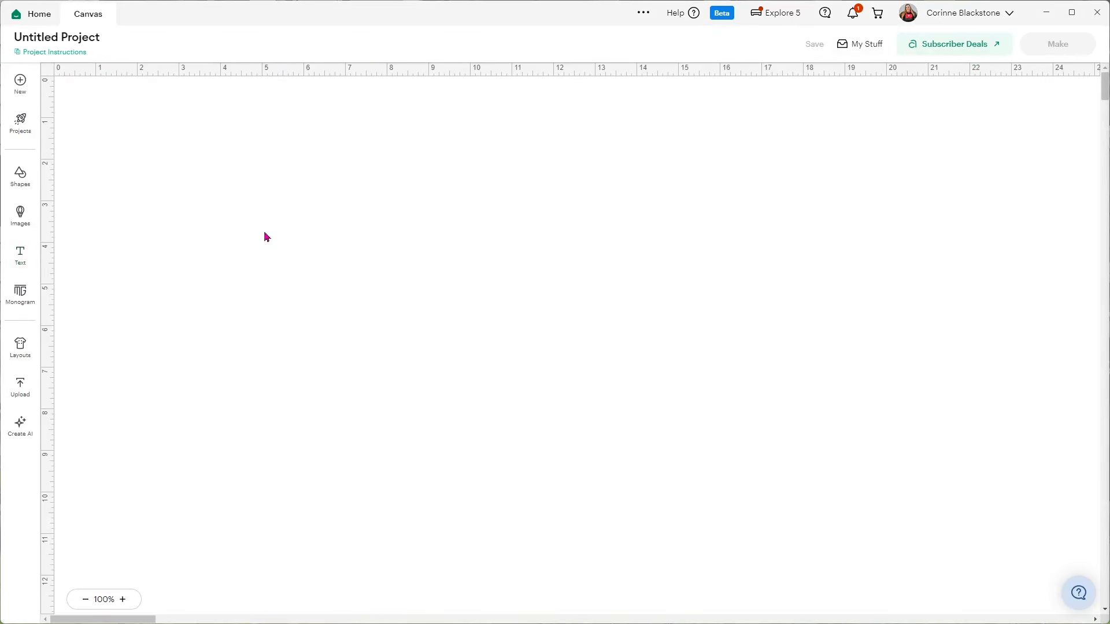
click(26, 263)
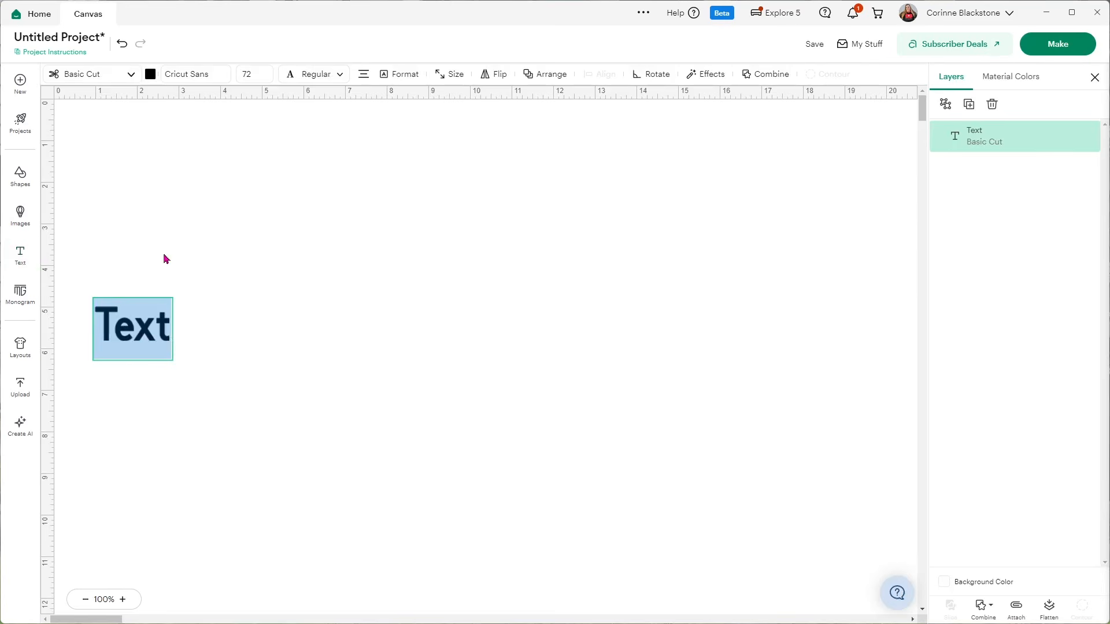
text(Corfinn)
key(BackSpace)
key(BackSpace)
key(BackSpace)
key(BackSpace)
text(inne)
drag(215, 334, 531, 267)
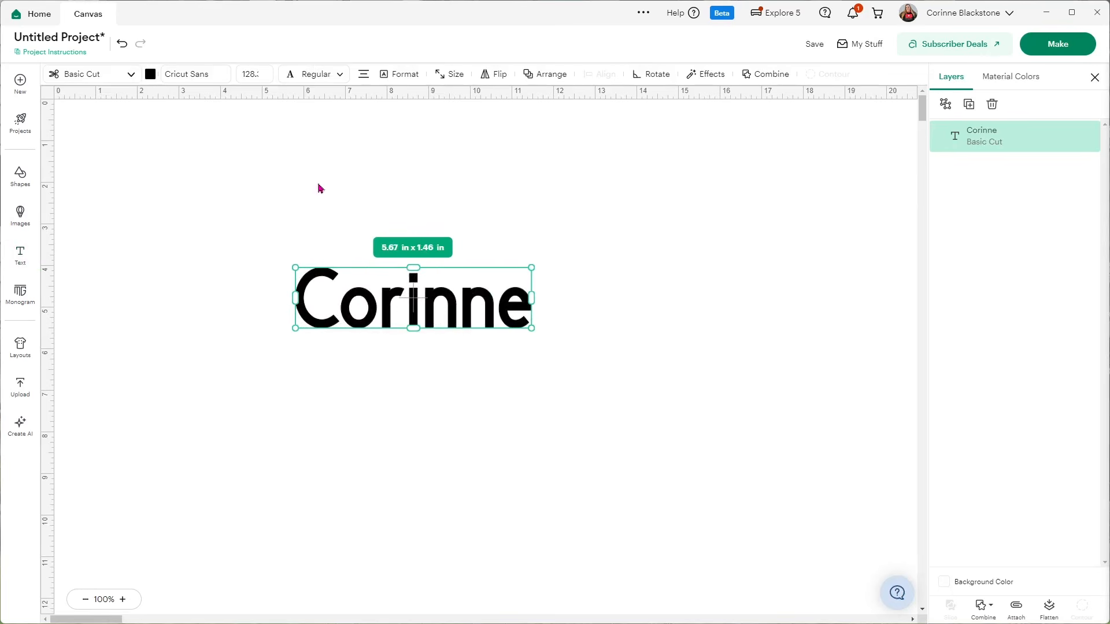
Change the name text's style to Writing so it becomes a pen-drawn layer.
click(339, 75)
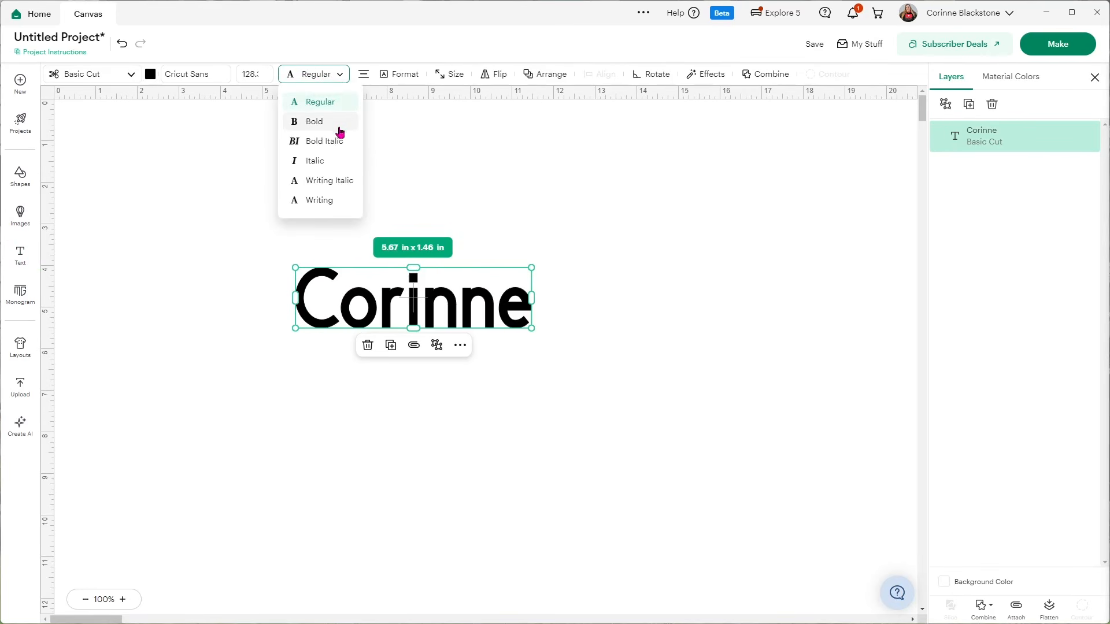
click(327, 210)
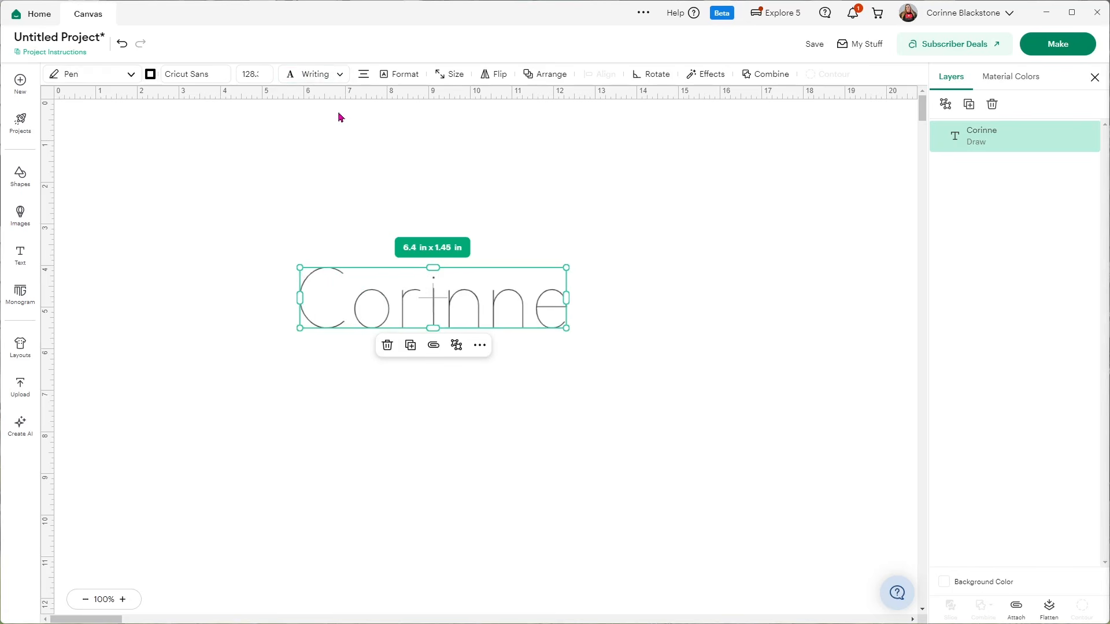
click(339, 74)
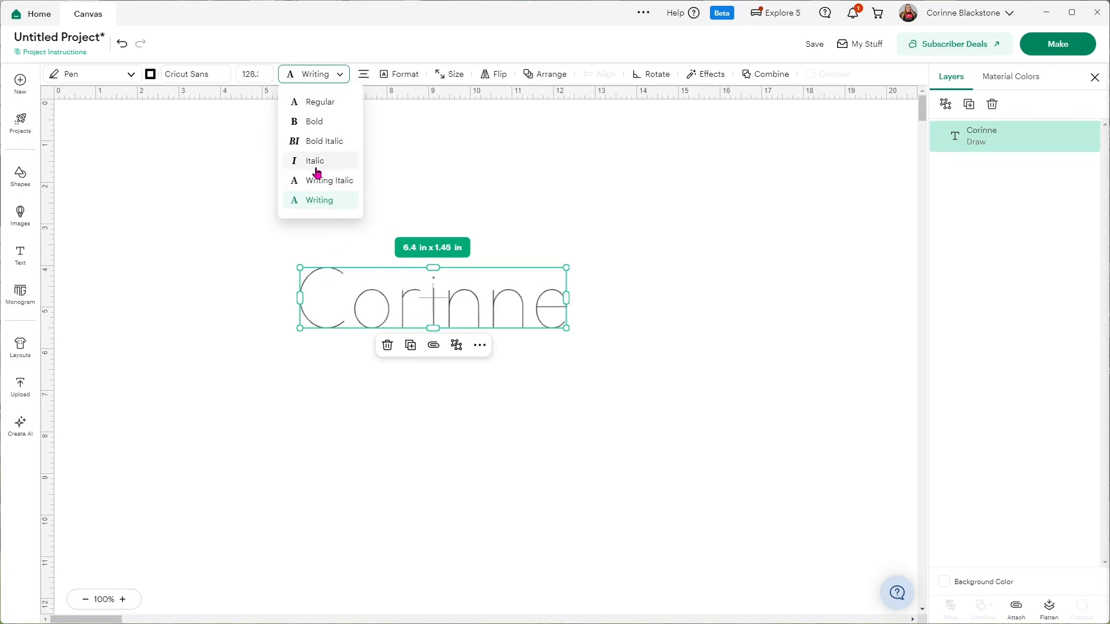
click(328, 201)
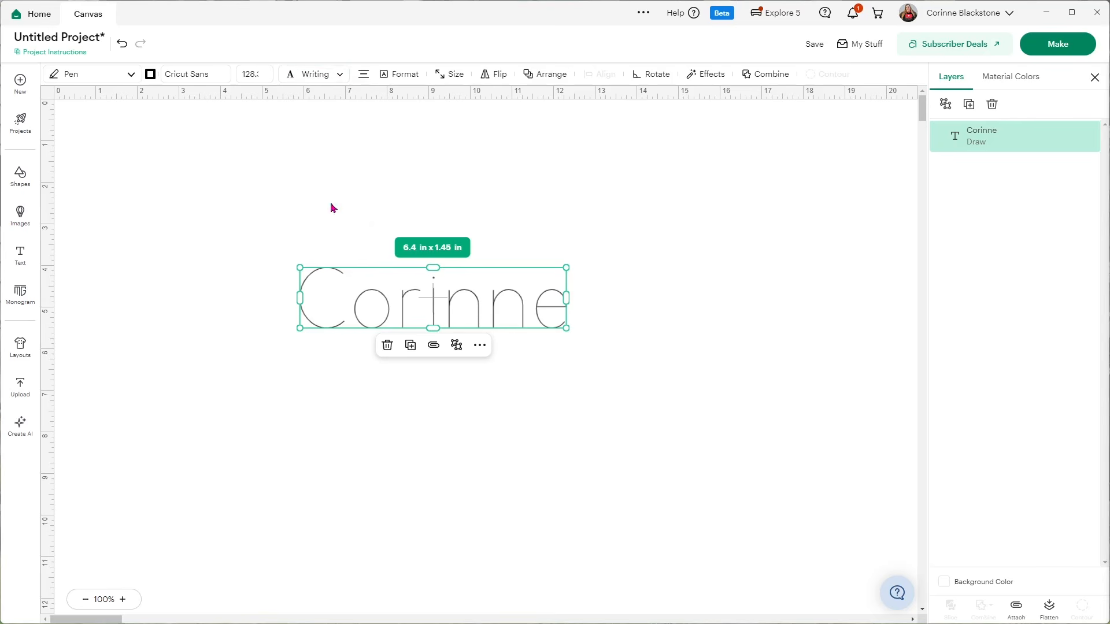
click(310, 71)
click(327, 19)
Cycle the name text through the alignment options.
click(364, 76)
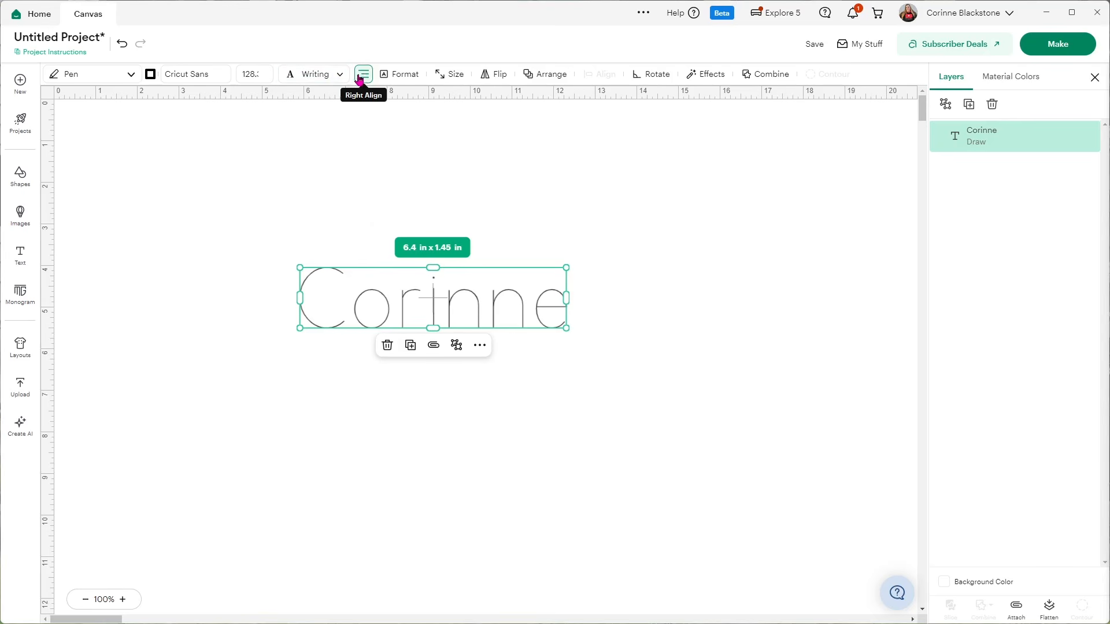
click(362, 79)
click(364, 77)
click(364, 77)
Examine the Format, Size, Flip and Arrange options available for the name text.
click(400, 78)
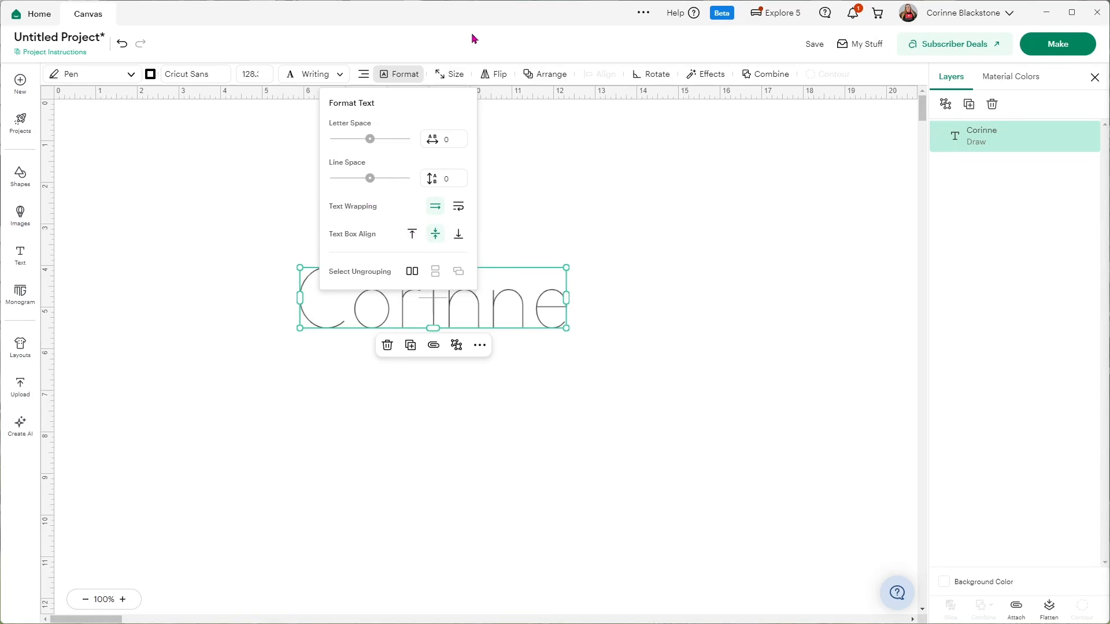
click(455, 74)
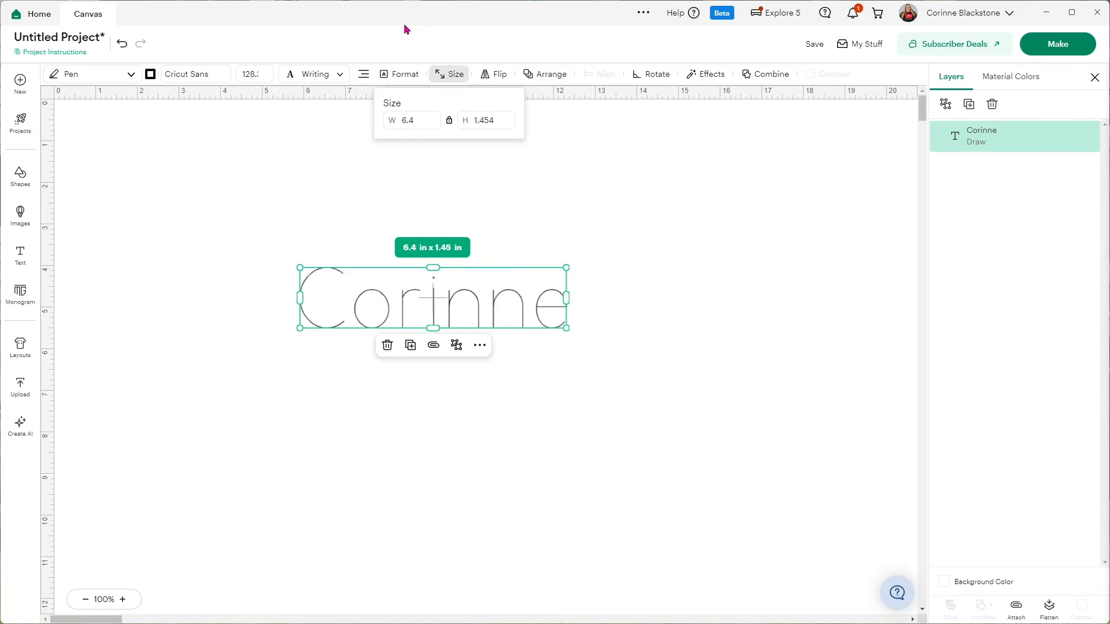
click(489, 74)
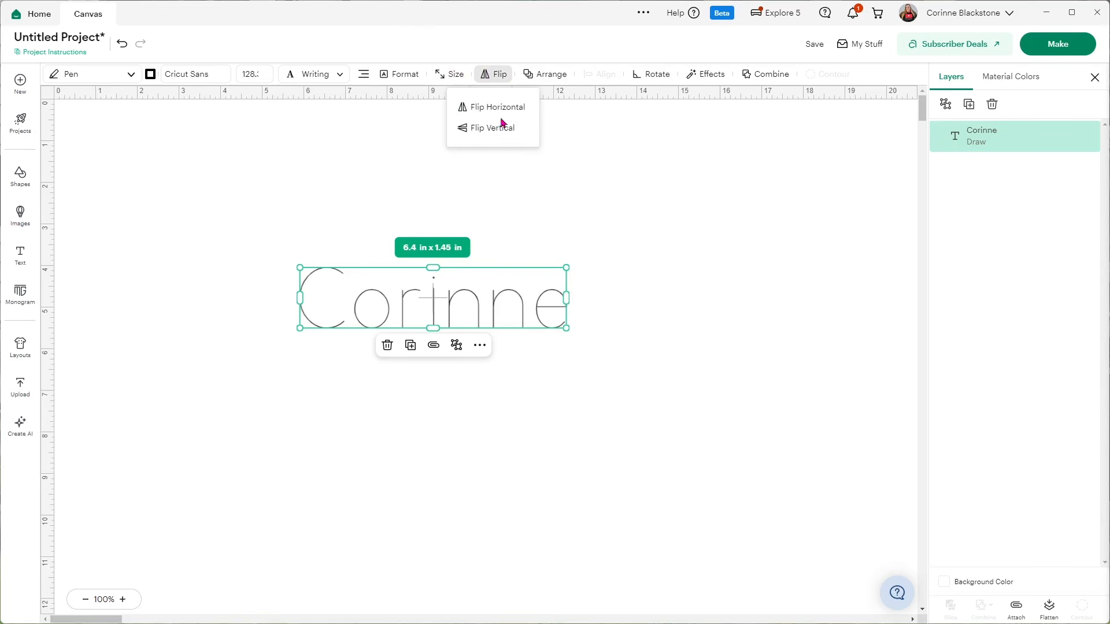
click(545, 74)
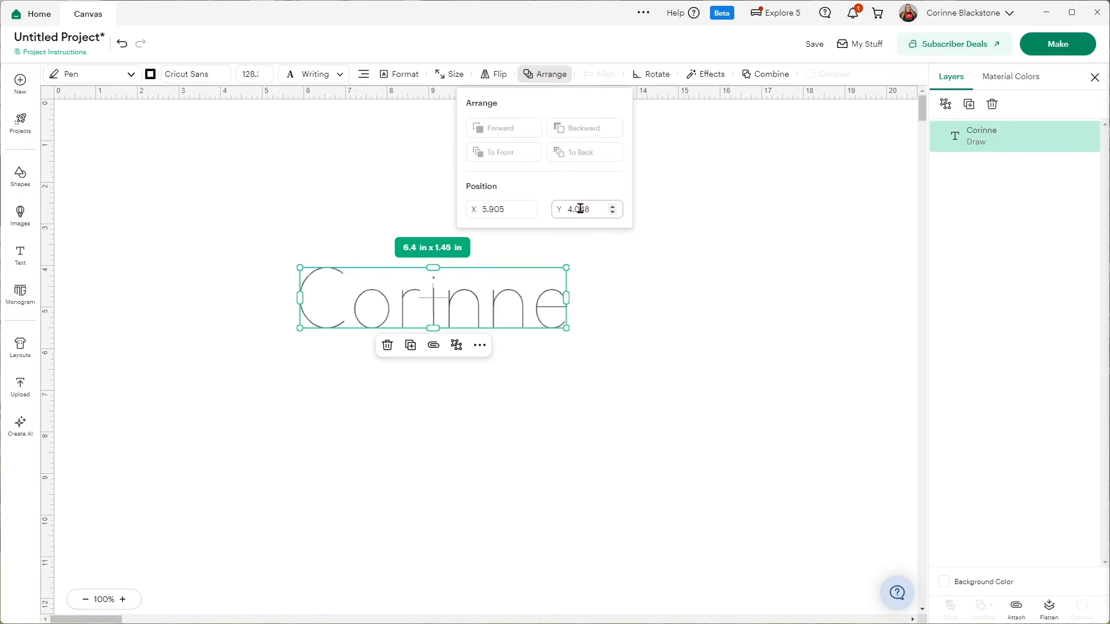
click(592, 73)
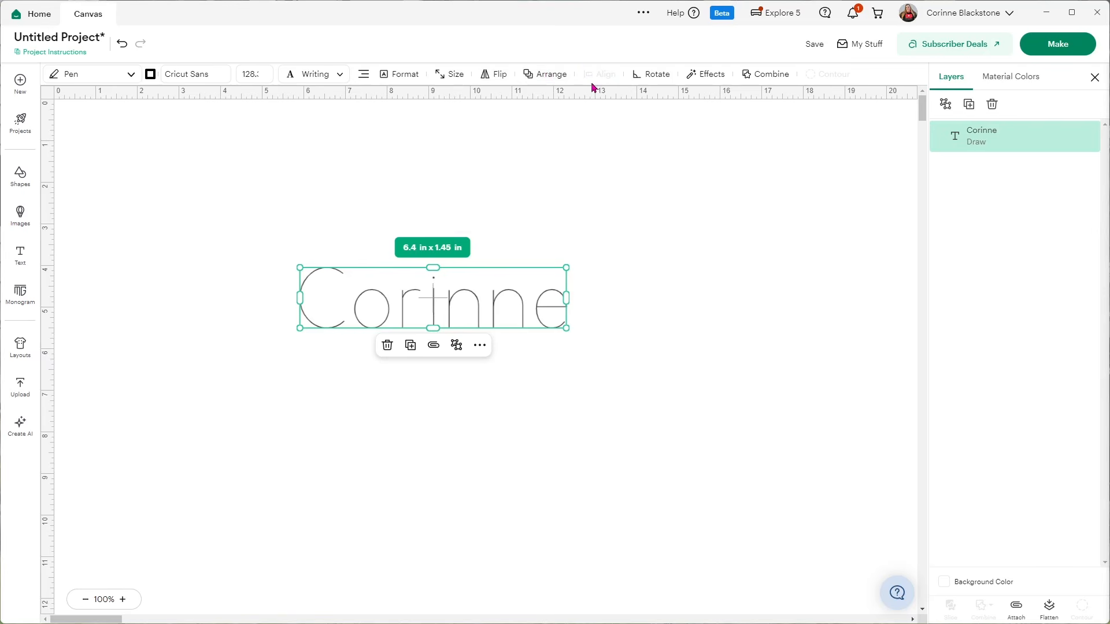
Duplicate the name text and place the copy above the original.
click(532, 243)
drag(494, 293, 494, 291)
key(ctrl+v)
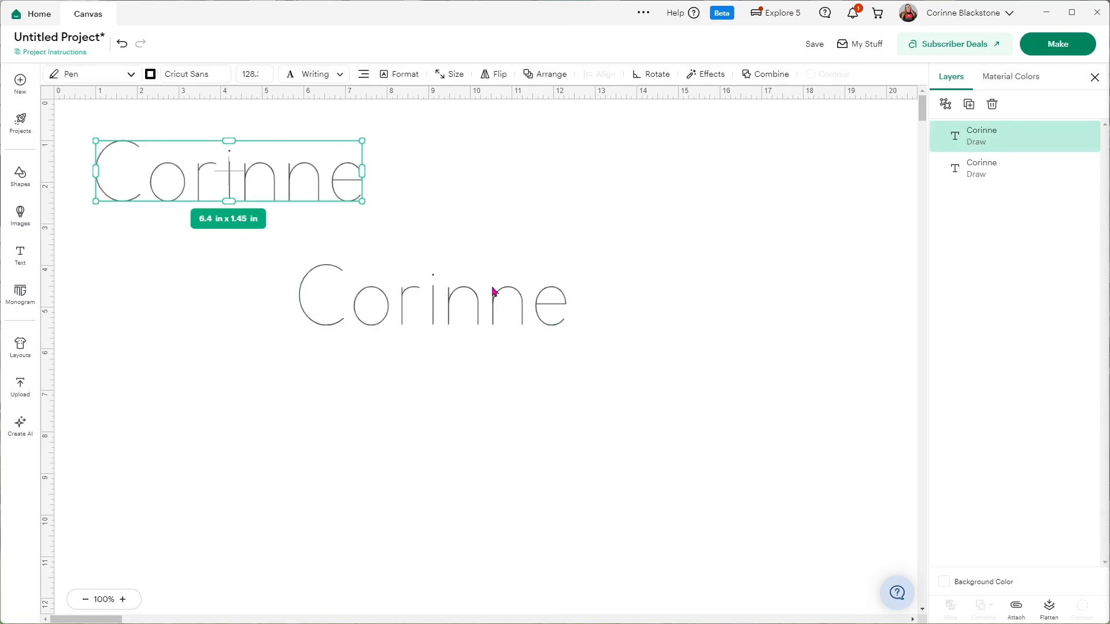
drag(293, 173, 519, 195)
Select both name texts and align them on their horizontal centers.
drag(615, 319, 307, 123)
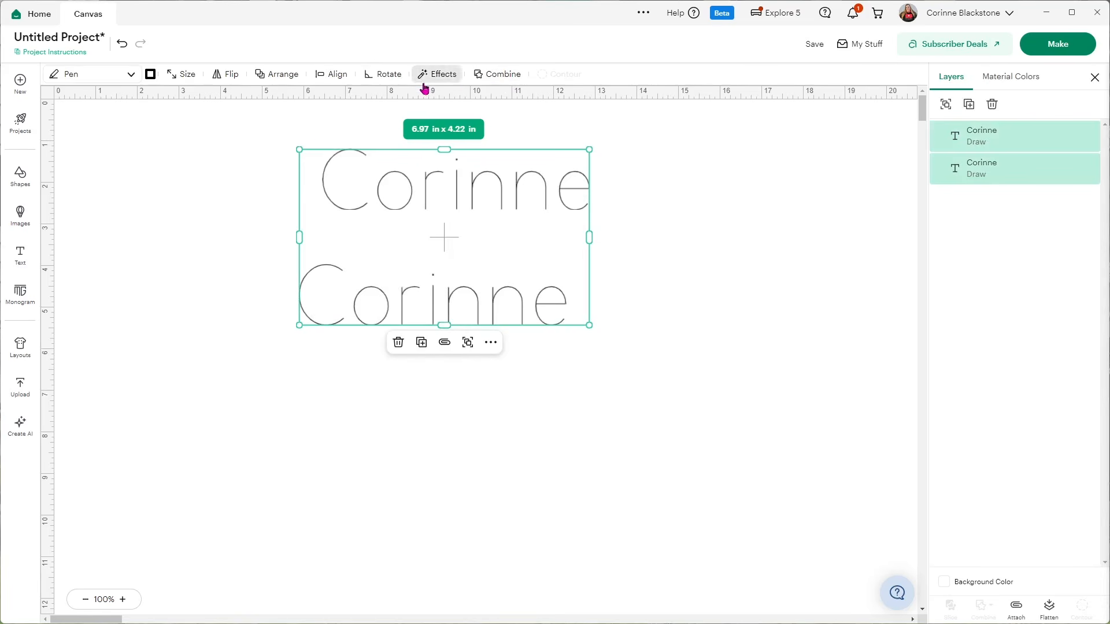
click(333, 75)
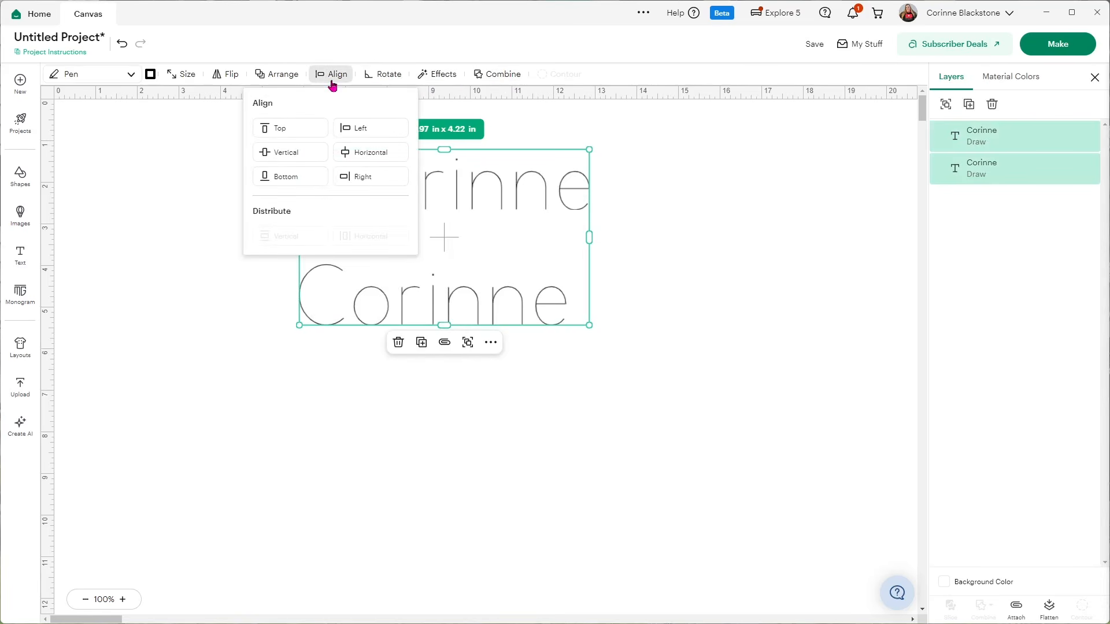
click(361, 155)
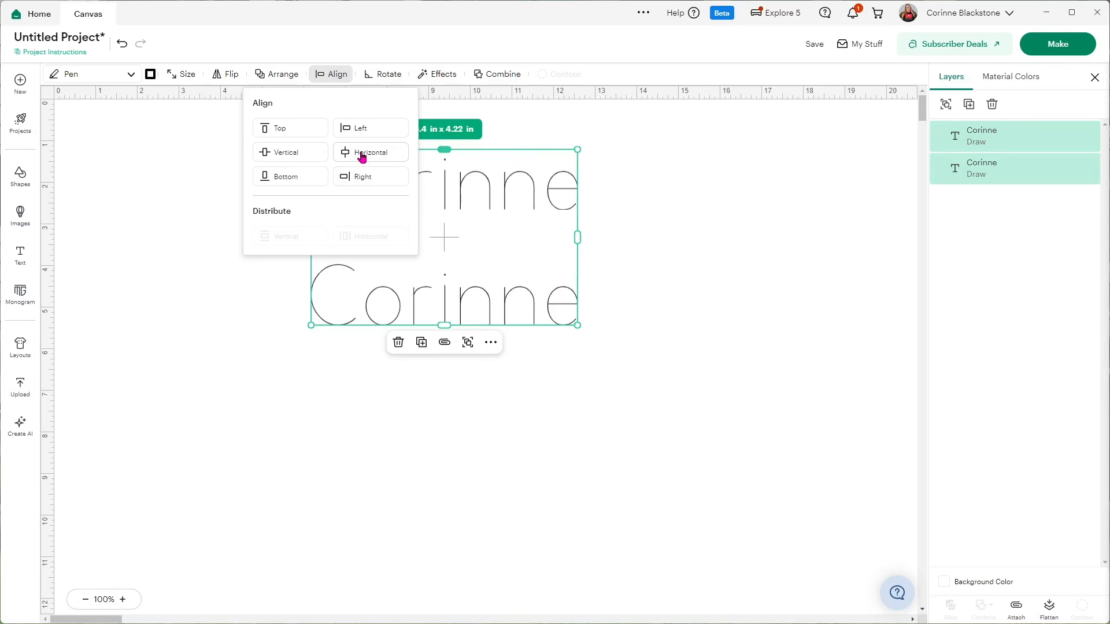
Compare the Align option's availability with only the lower name selected and with both names selected.
click(705, 198)
click(450, 318)
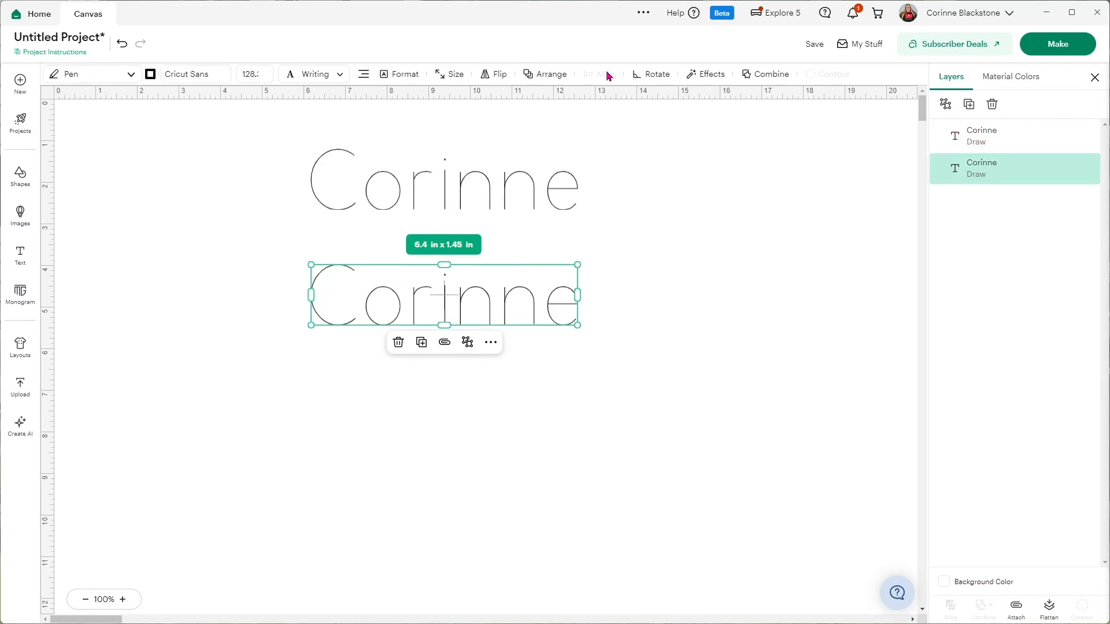
click(596, 327)
drag(620, 362, 138, 154)
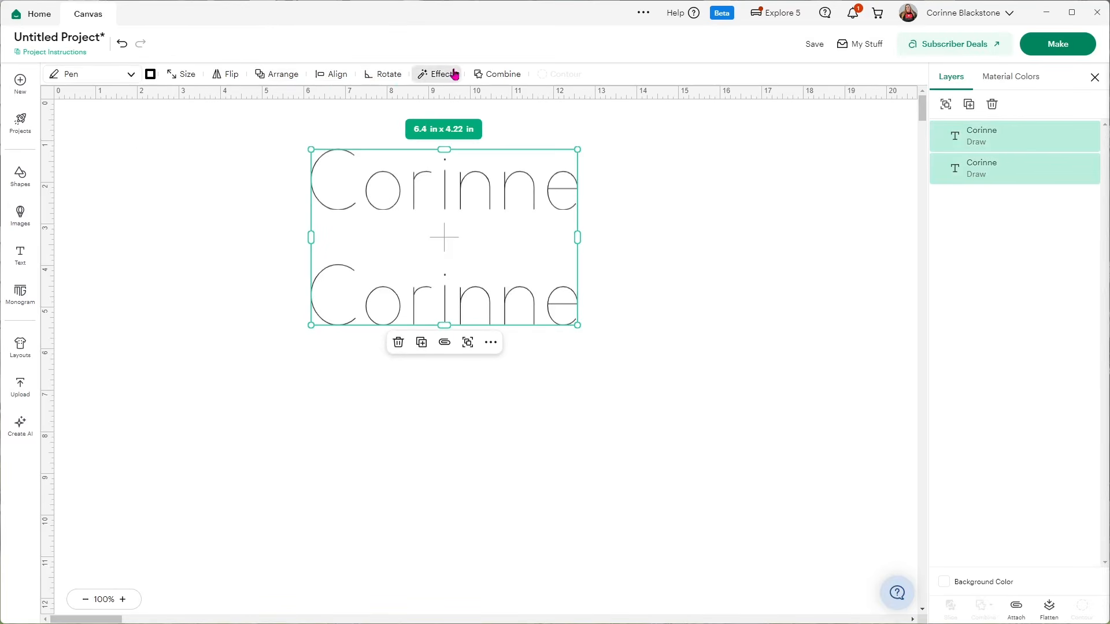
click(638, 200)
click(505, 293)
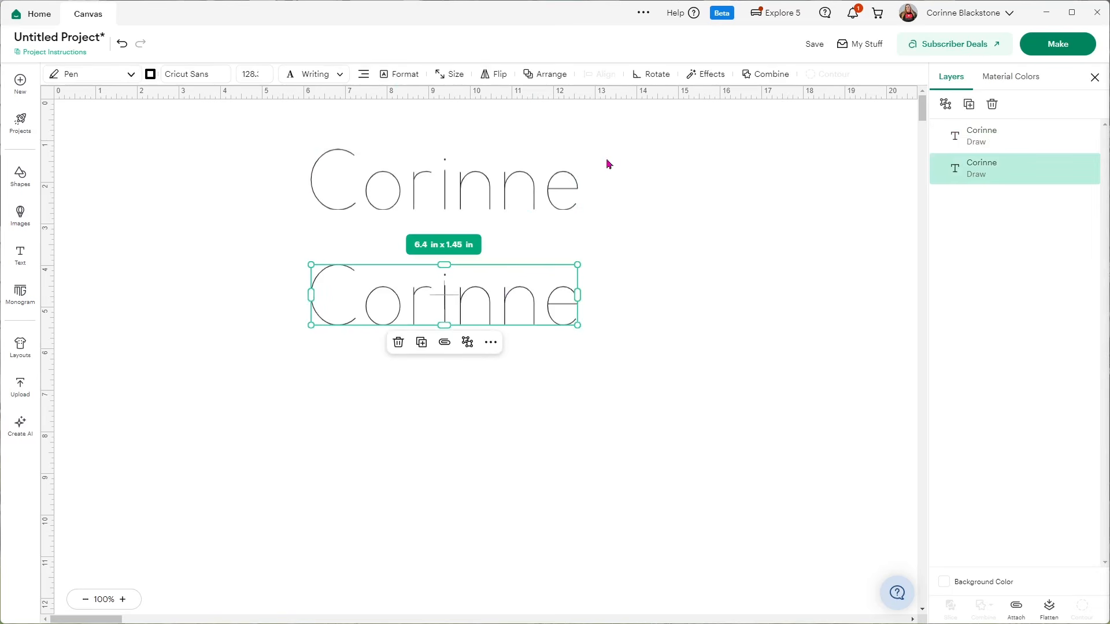
Try rotating the lower name text slightly and return its rotation to 0.
click(651, 77)
mouse_move(623, 127)
mouse_down()
mouse_move(634, 126)
mouse_move(612, 128)
mouse_up()
drag(626, 127, 622, 127)
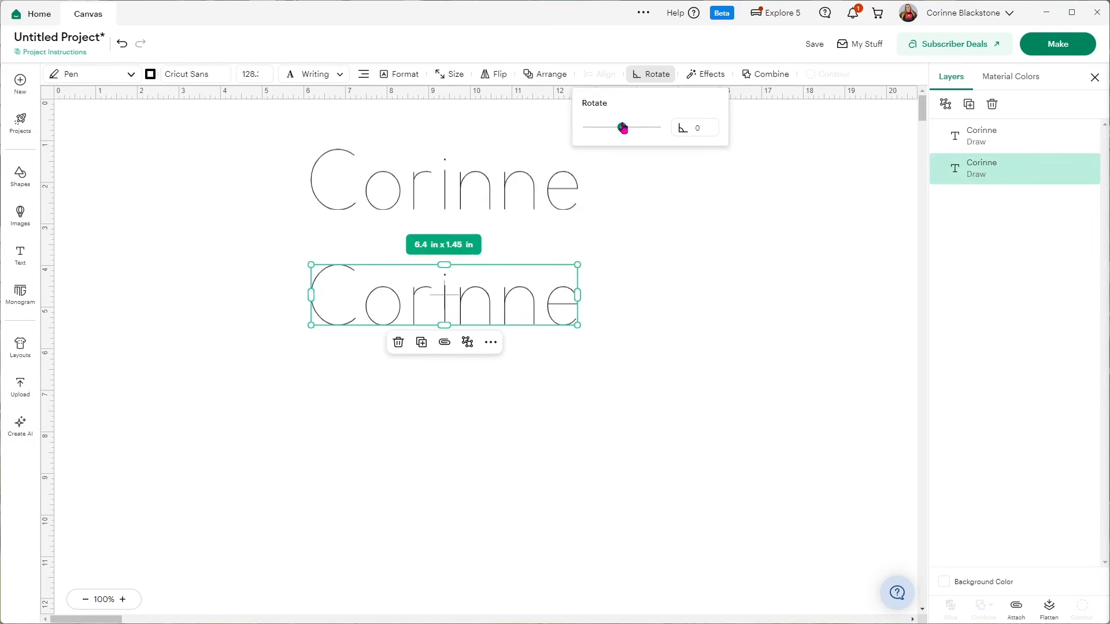
Apply the Curve effect to the lower name text, bending it into an upward arch about 7.15 in wide.
click(697, 85)
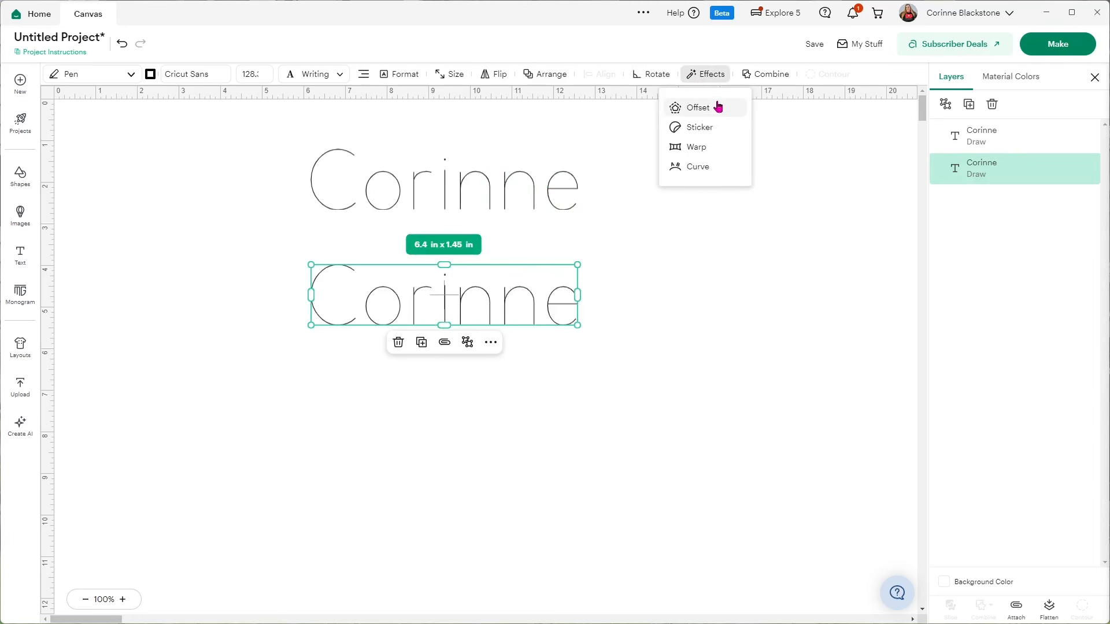
click(697, 172)
mouse_move(565, 129)
mouse_down()
mouse_move(595, 132)
mouse_move(553, 136)
mouse_move(584, 136)
mouse_up()
click(738, 110)
drag(635, 392, 237, 314)
Examine the Combine operations available for the curved name text, including the description of Flatten.
click(773, 75)
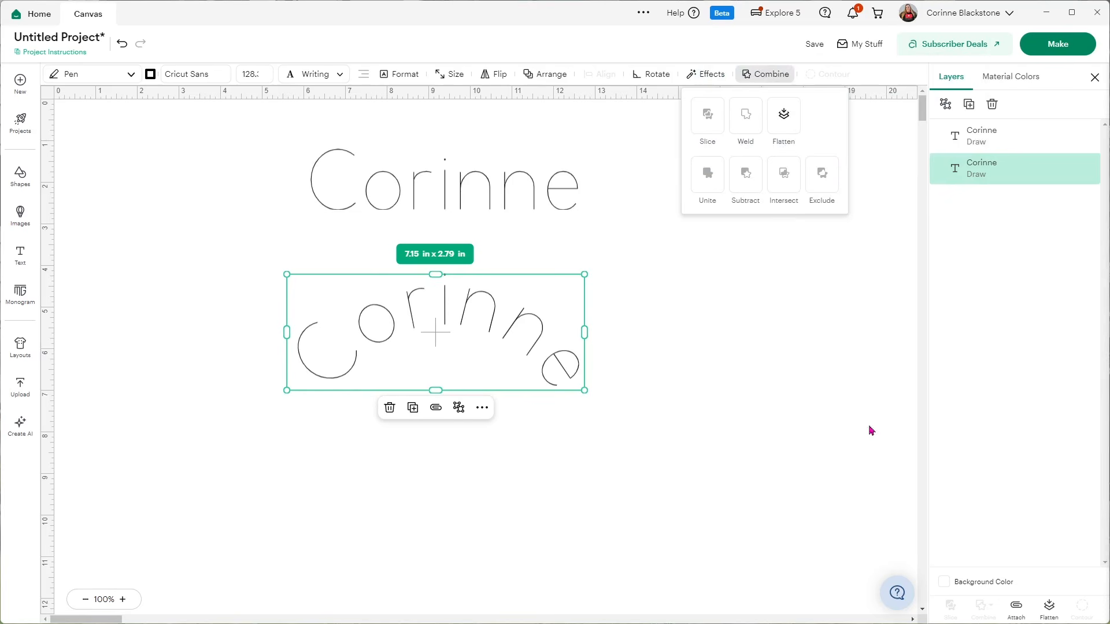
click(726, 466)
drag(702, 449, 284, 298)
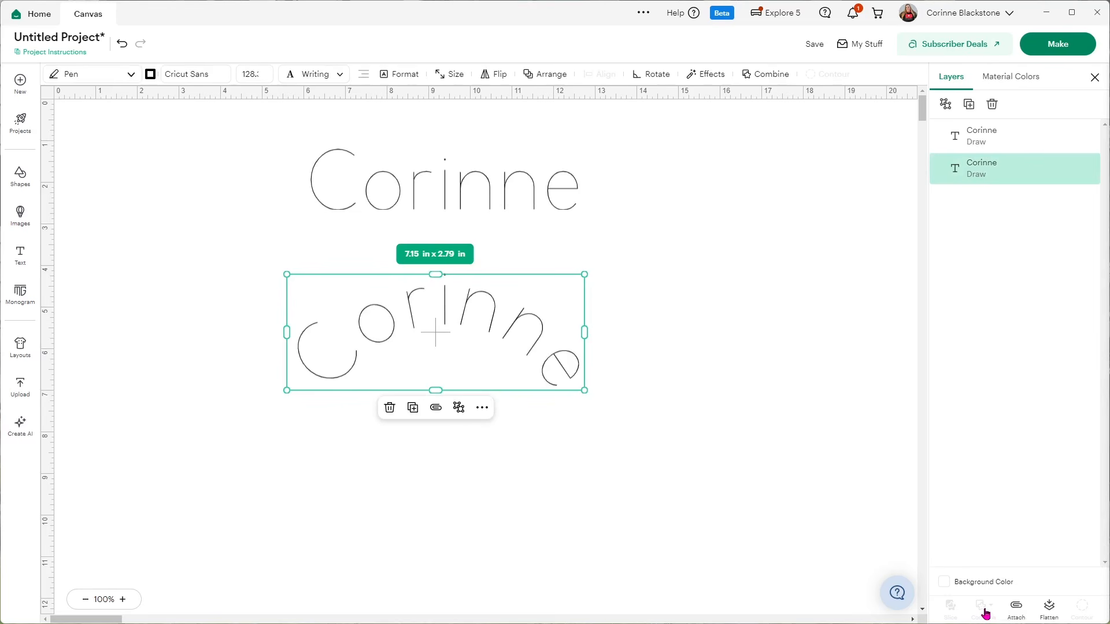
click(758, 75)
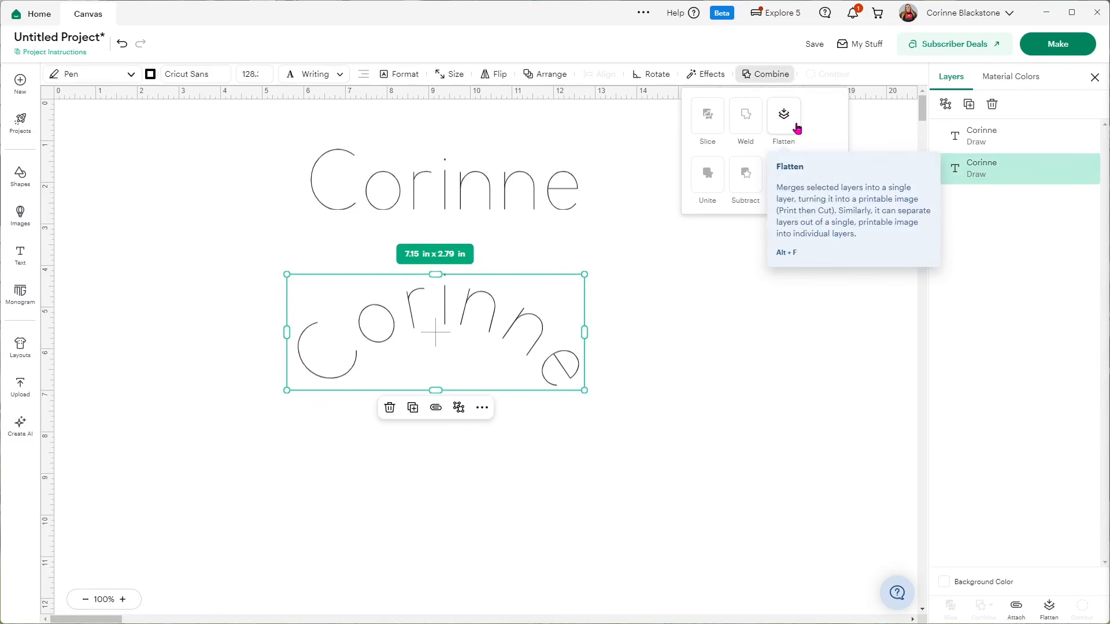
click(770, 392)
drag(770, 392, 198, 279)
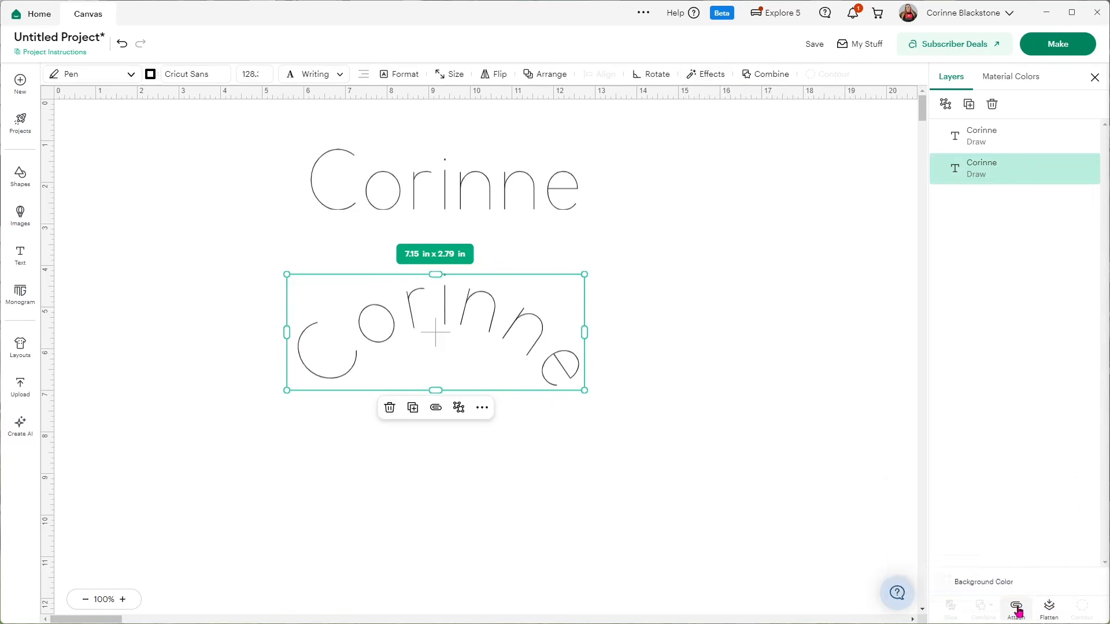
Examine the application's File, View and Help commands and the Cricut Help resources.
click(768, 77)
click(644, 14)
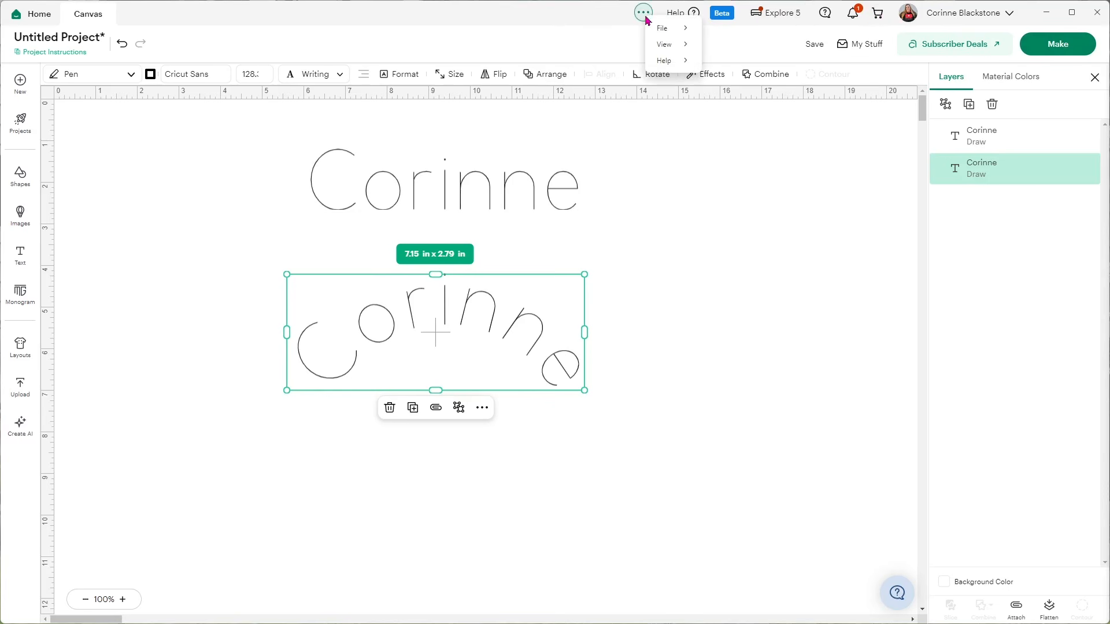
mouse_move(668, 32)
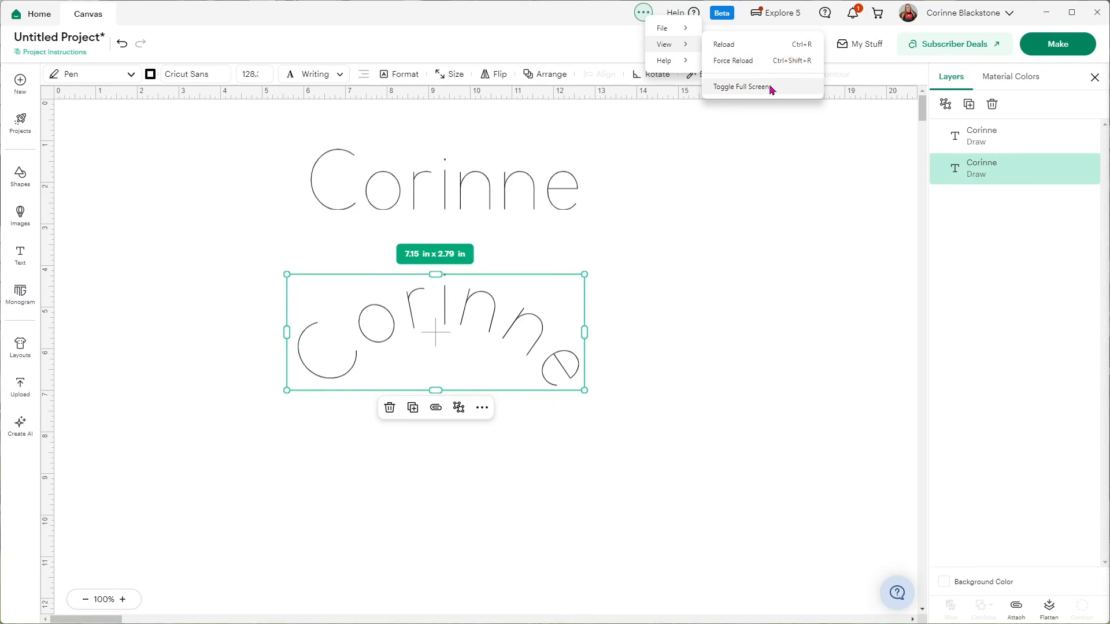
mouse_move(679, 67)
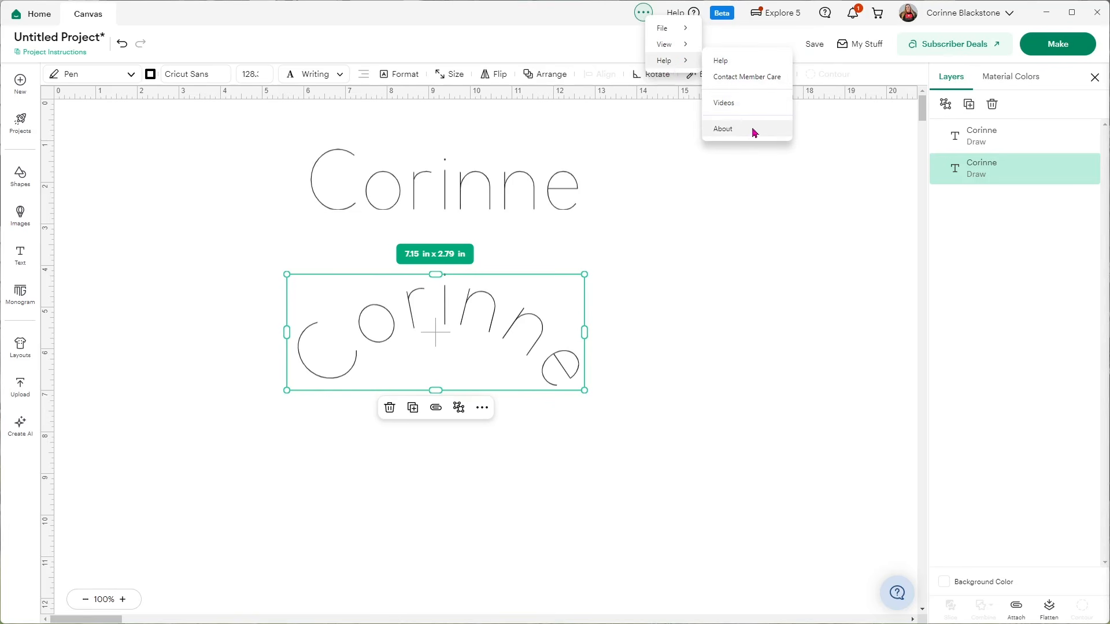
click(571, 12)
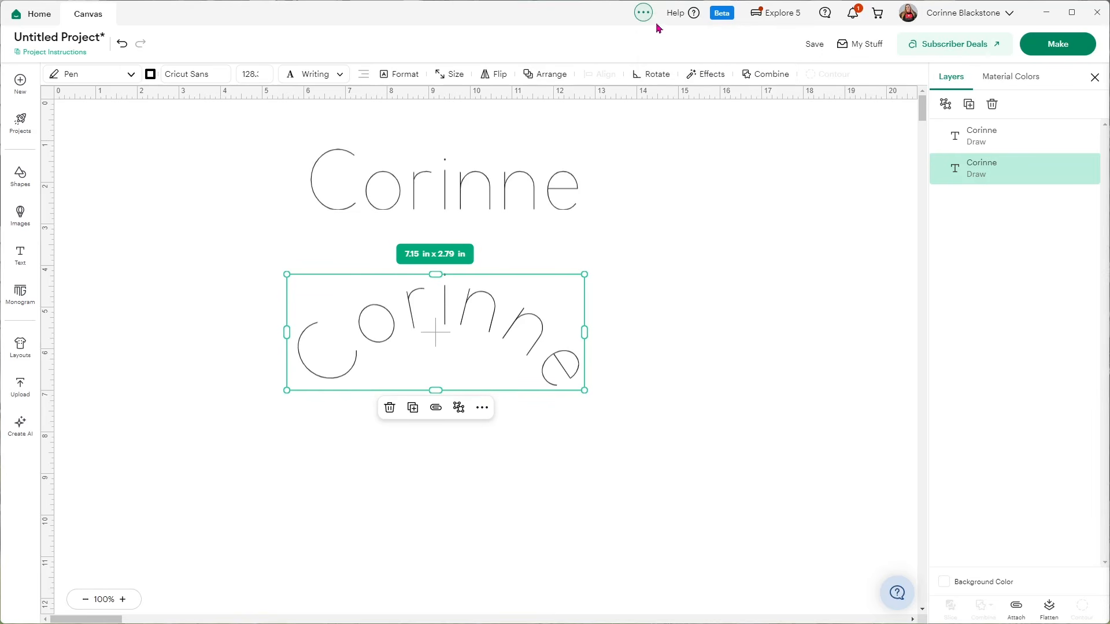
click(686, 16)
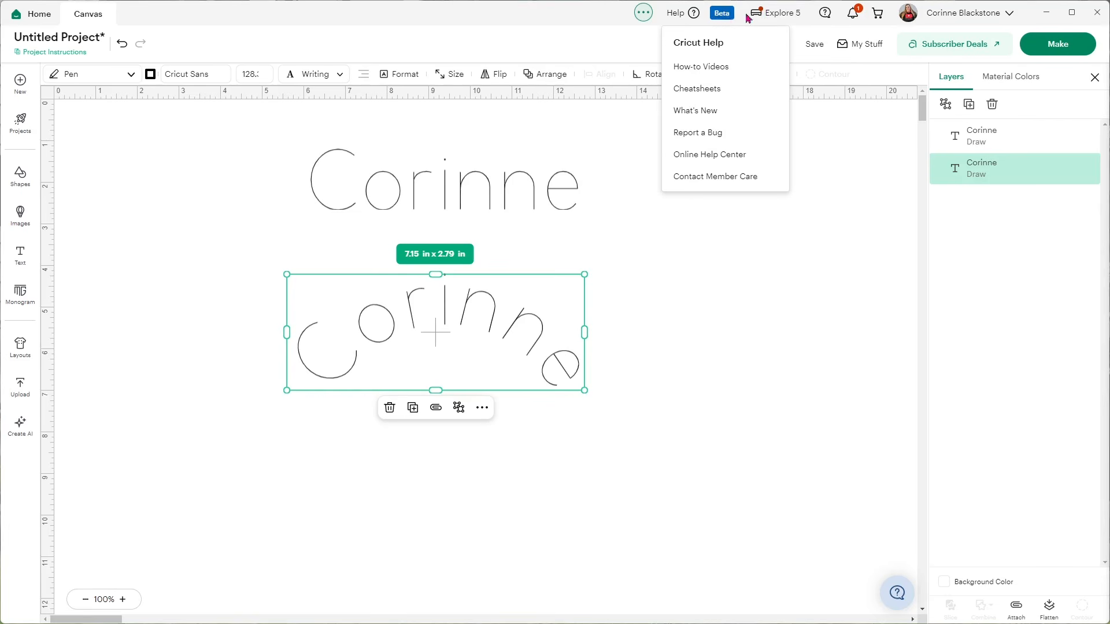
Look through the My Machine list of machines available for connection.
click(766, 12)
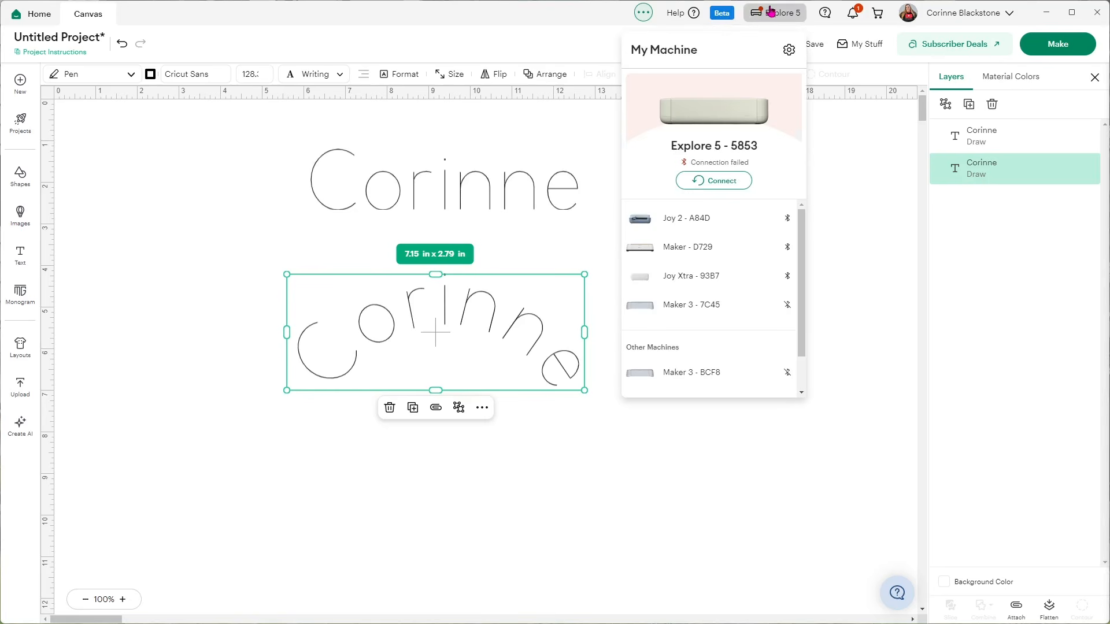
scroll(730, 230, down, 2)
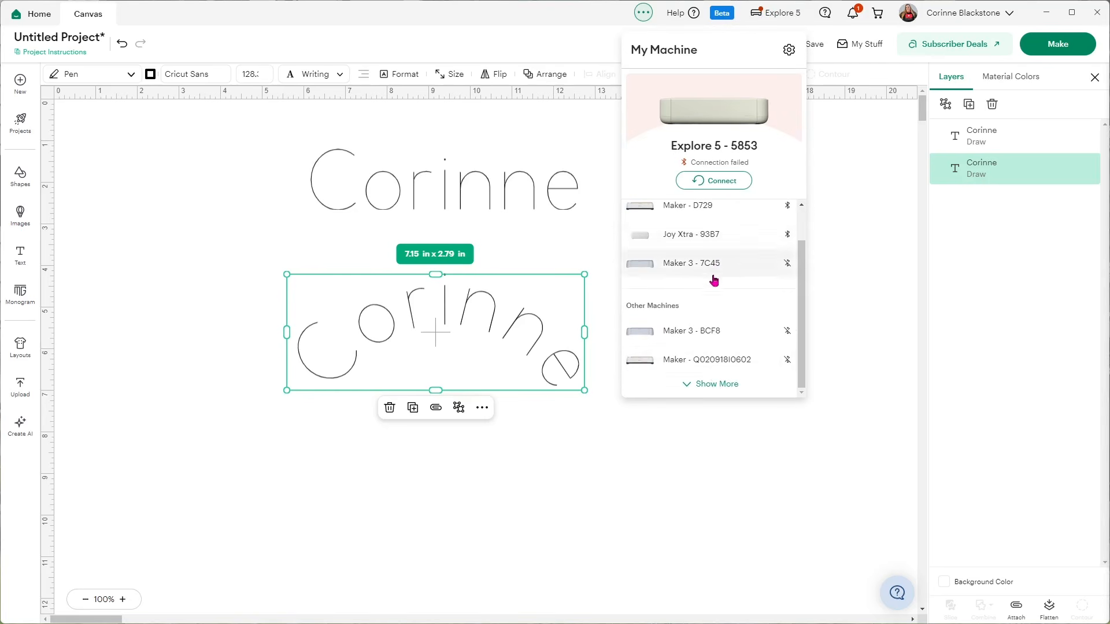
scroll(715, 364, up, 2)
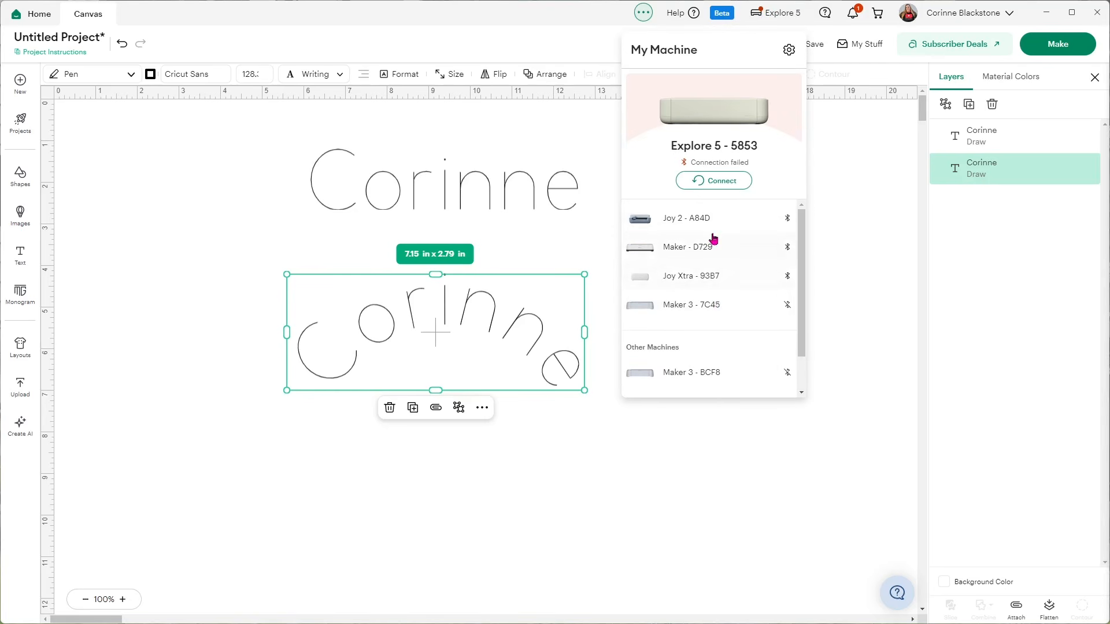
Open the Cricut Chatbot to view its suggested questions and close it.
click(827, 17)
click(827, 19)
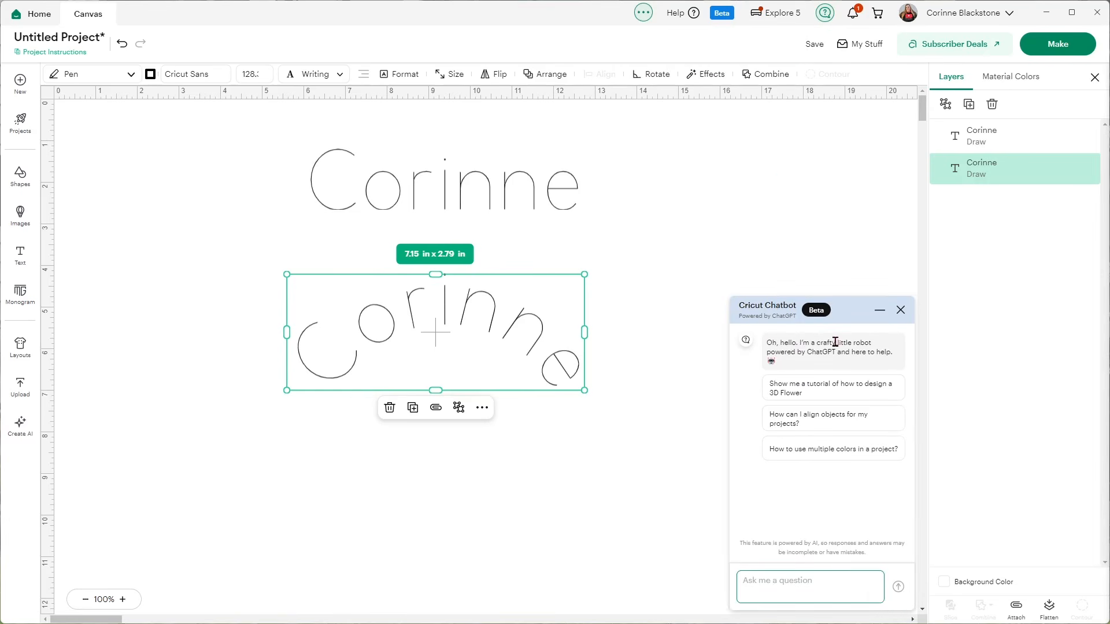
click(900, 312)
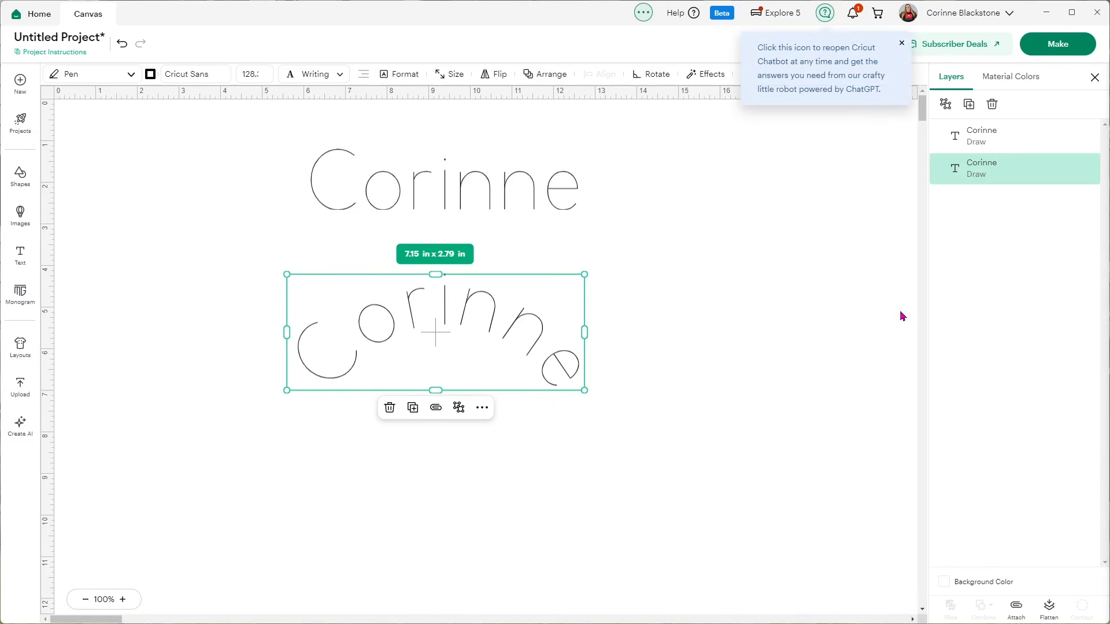
Check the notifications and the cart, dismissing the chatbot tip.
click(853, 15)
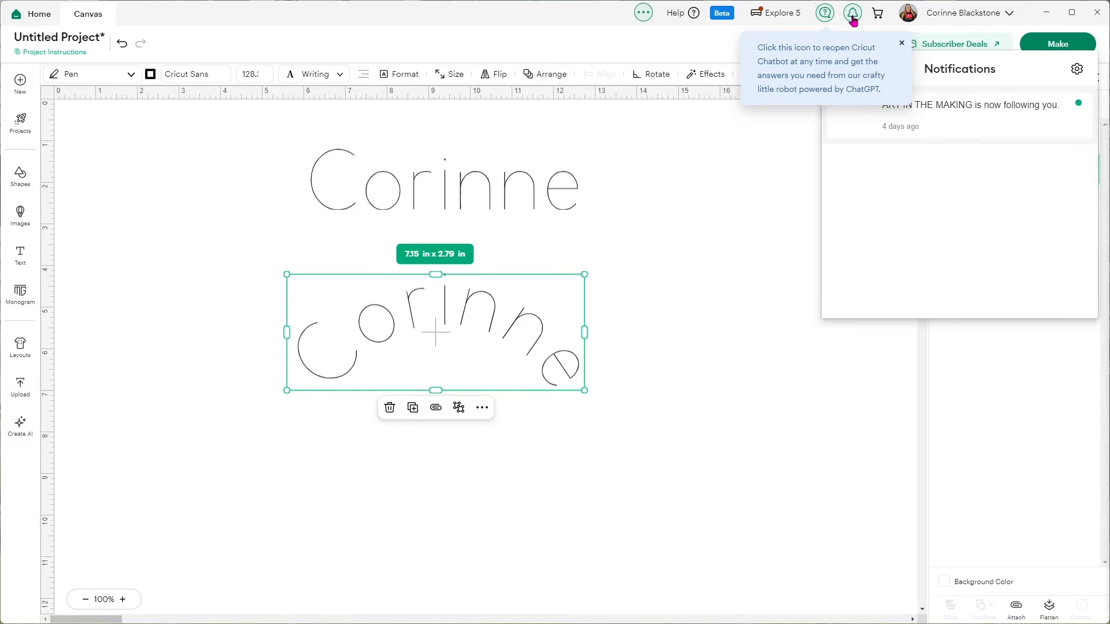
click(901, 42)
click(859, 16)
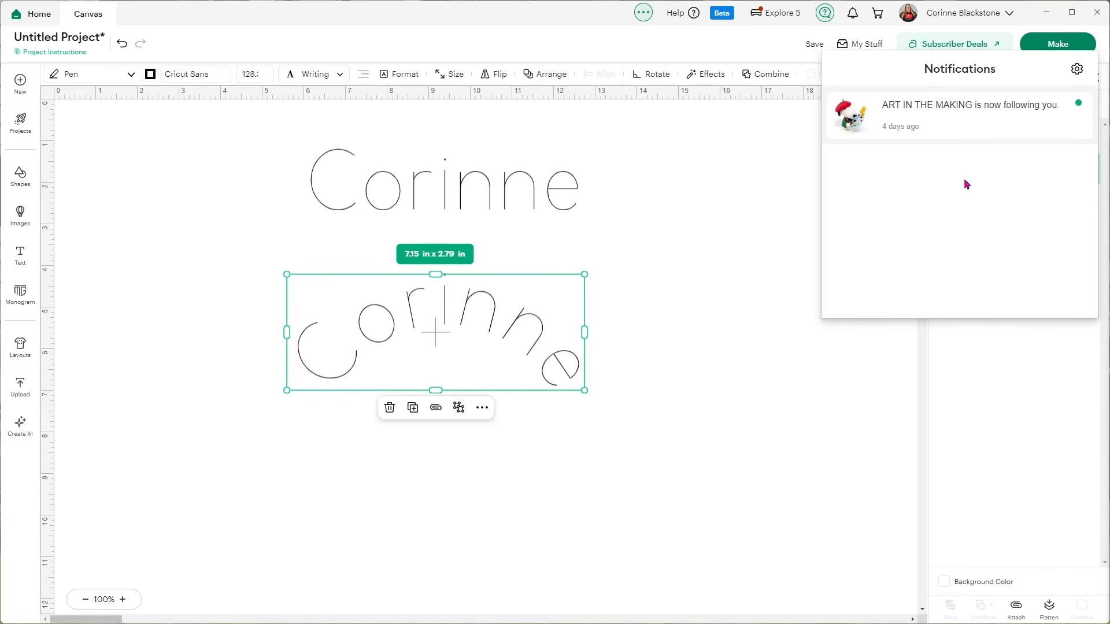
click(877, 16)
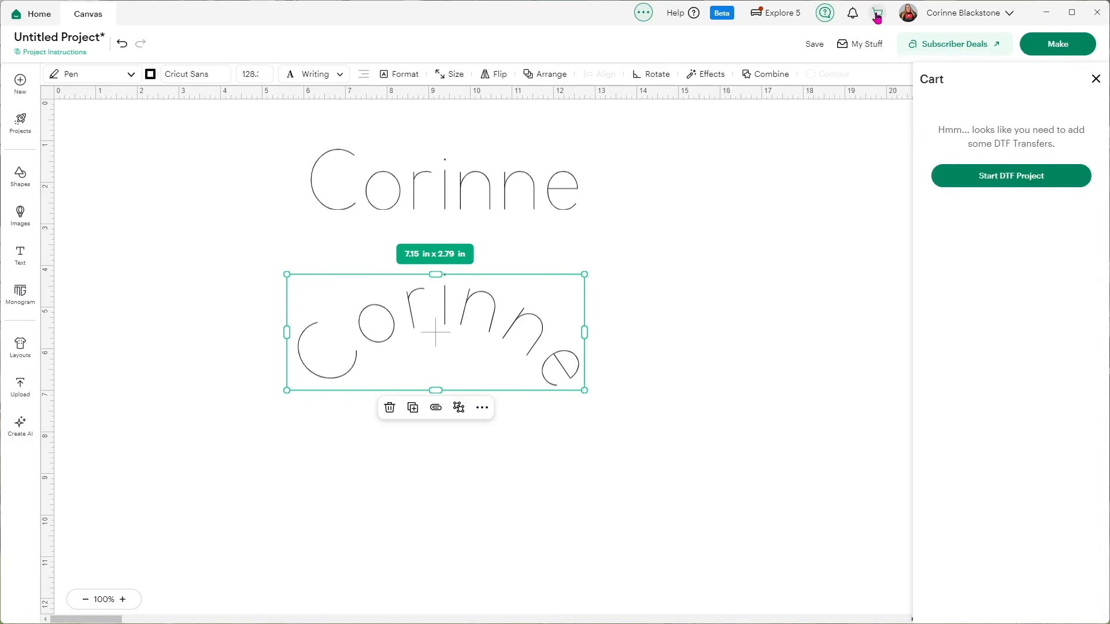
click(1095, 79)
Review the account options and notifications, and open the notification settings.
click(994, 16)
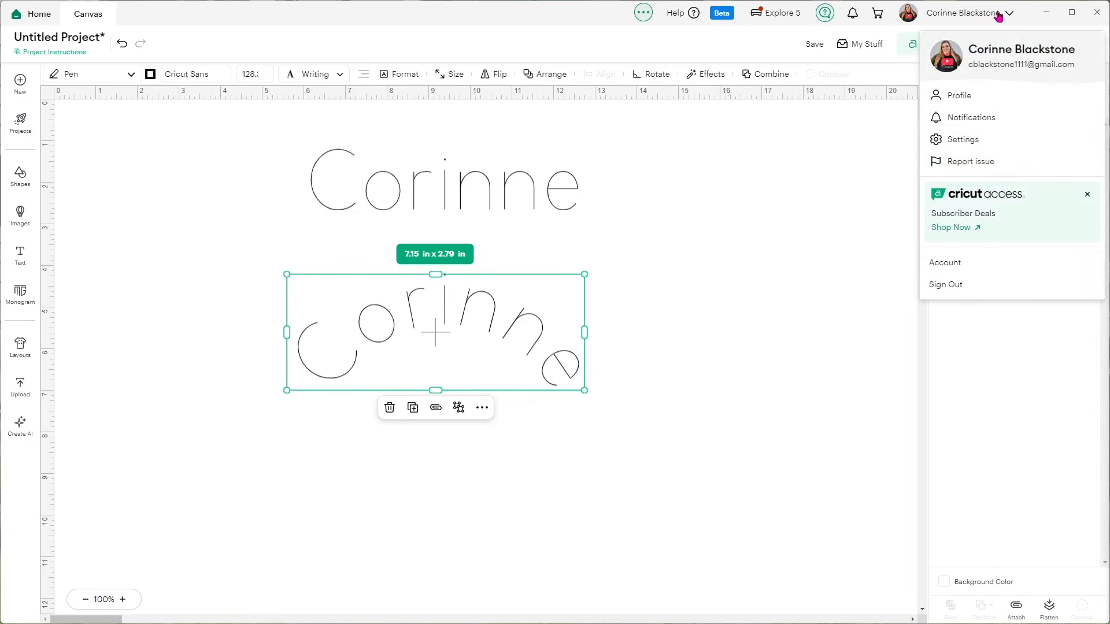
click(963, 118)
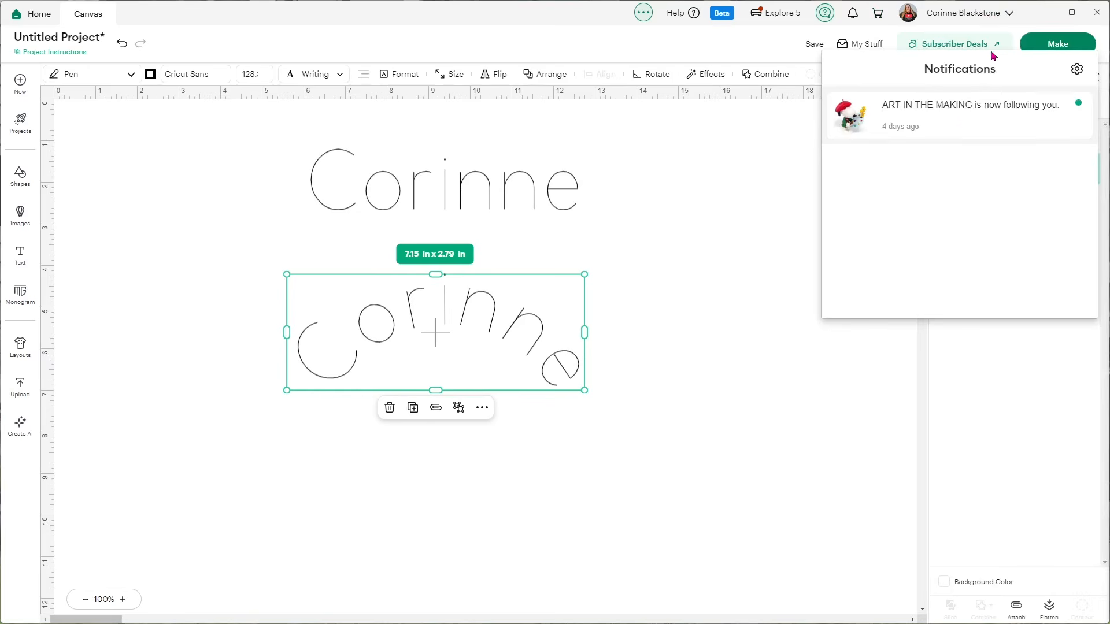
click(1076, 68)
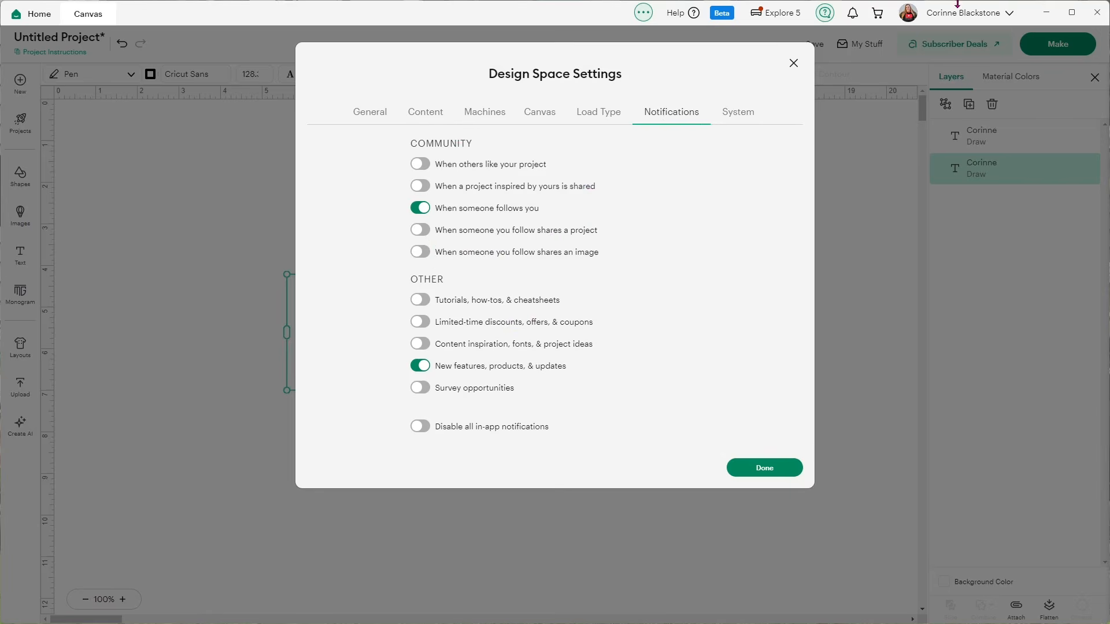
Review the General, Content, Machines and Canvas settings, including the full list of registered machines.
click(389, 113)
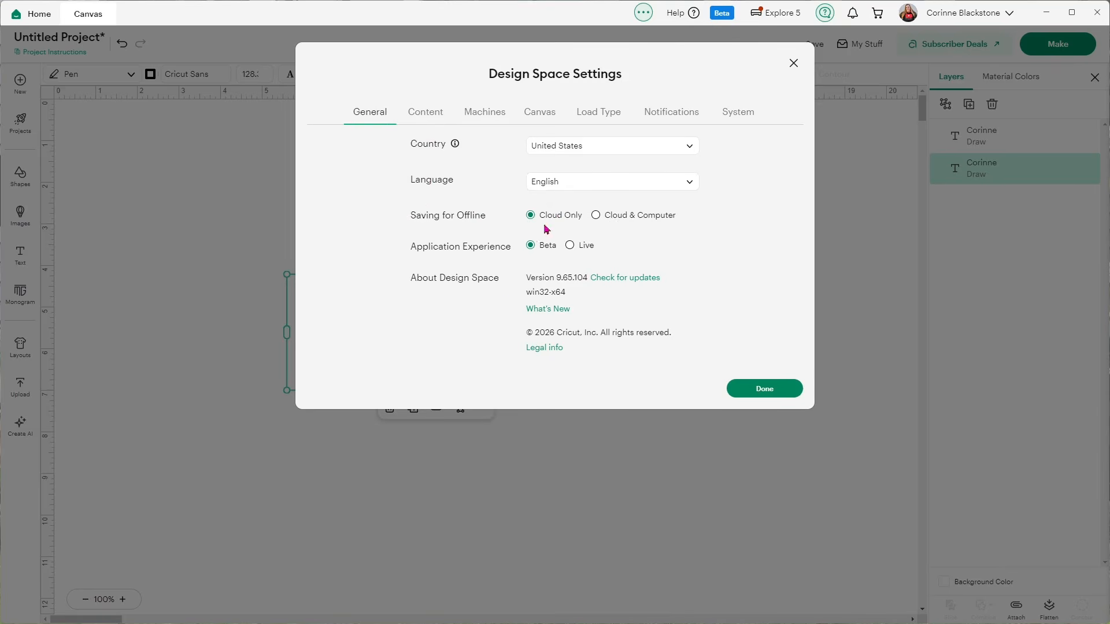
click(420, 116)
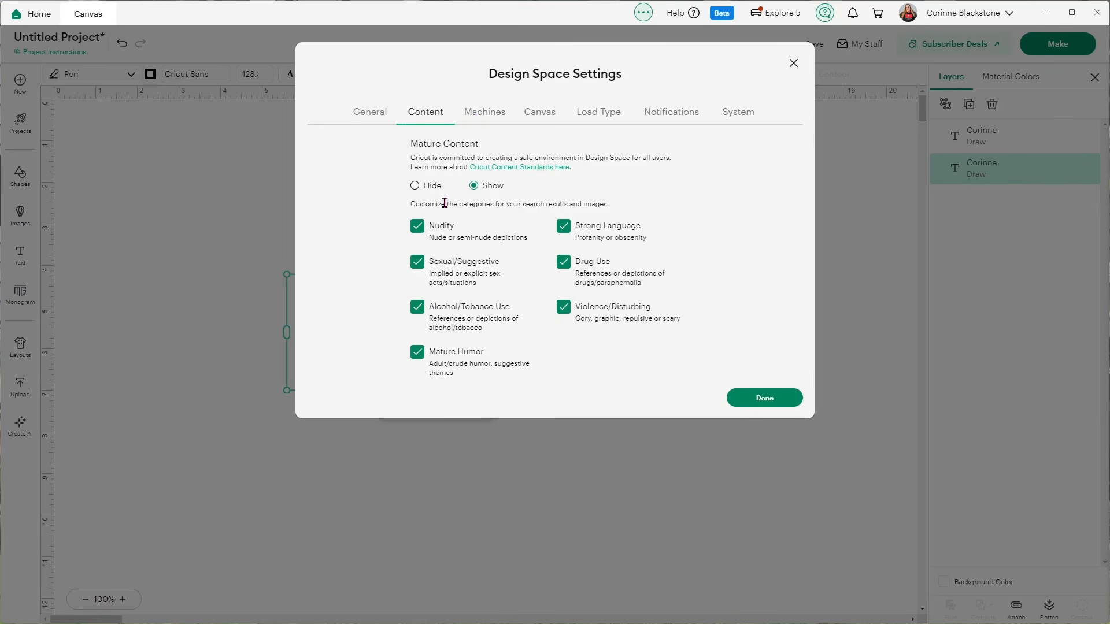
click(496, 120)
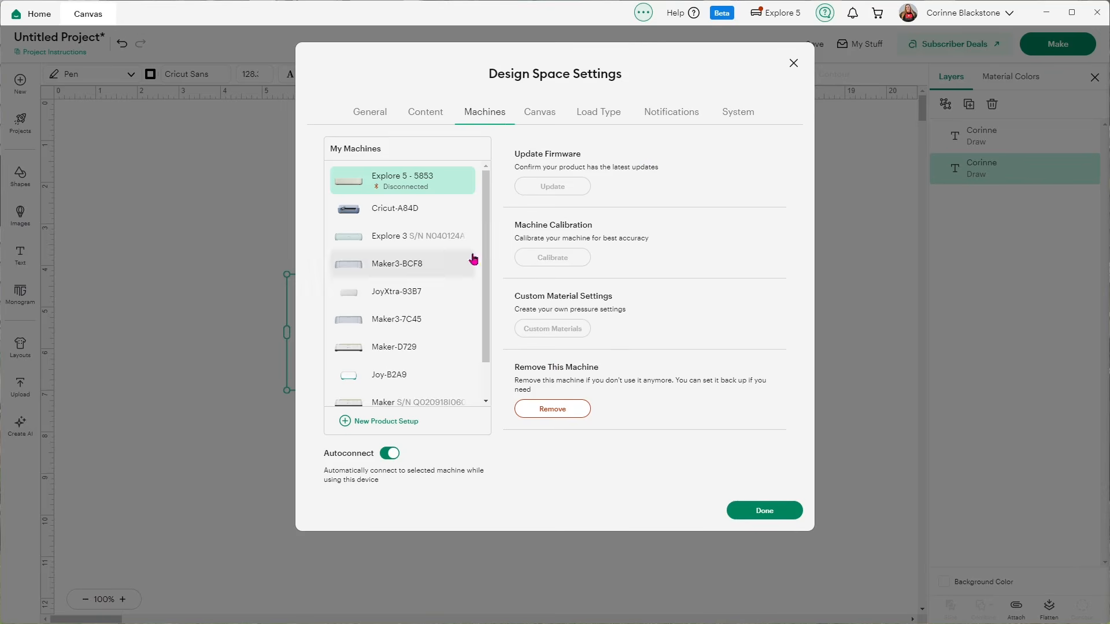
scroll(487, 295, down, 1)
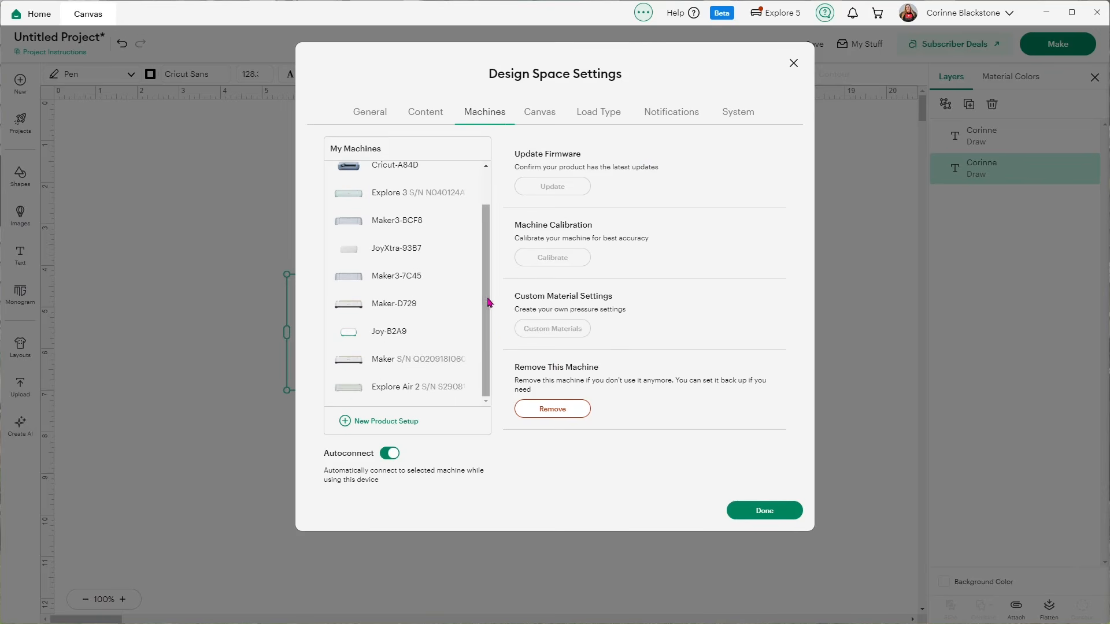
drag(484, 301, 478, 242)
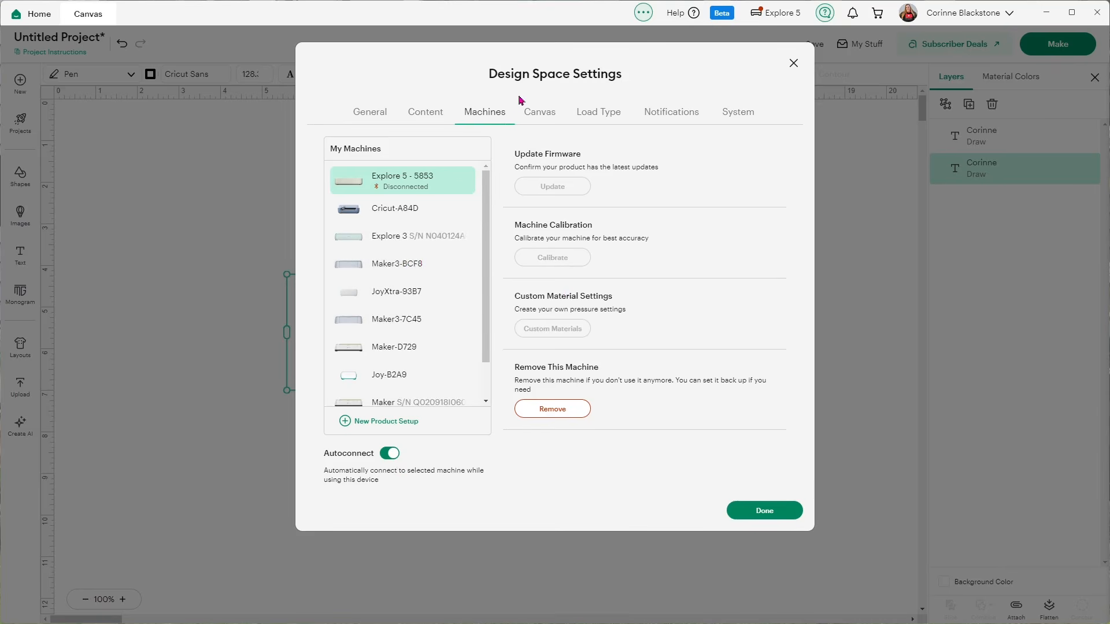
click(540, 118)
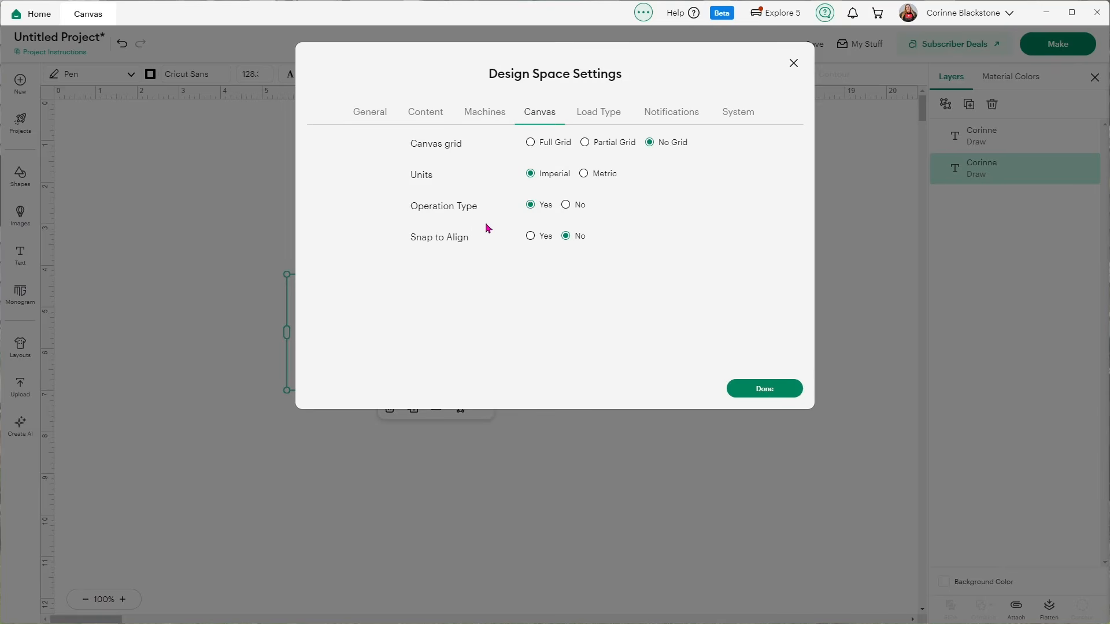
Try On Mat - 12 in x 12 in as the default load type for Cricut Explore 5.
click(609, 113)
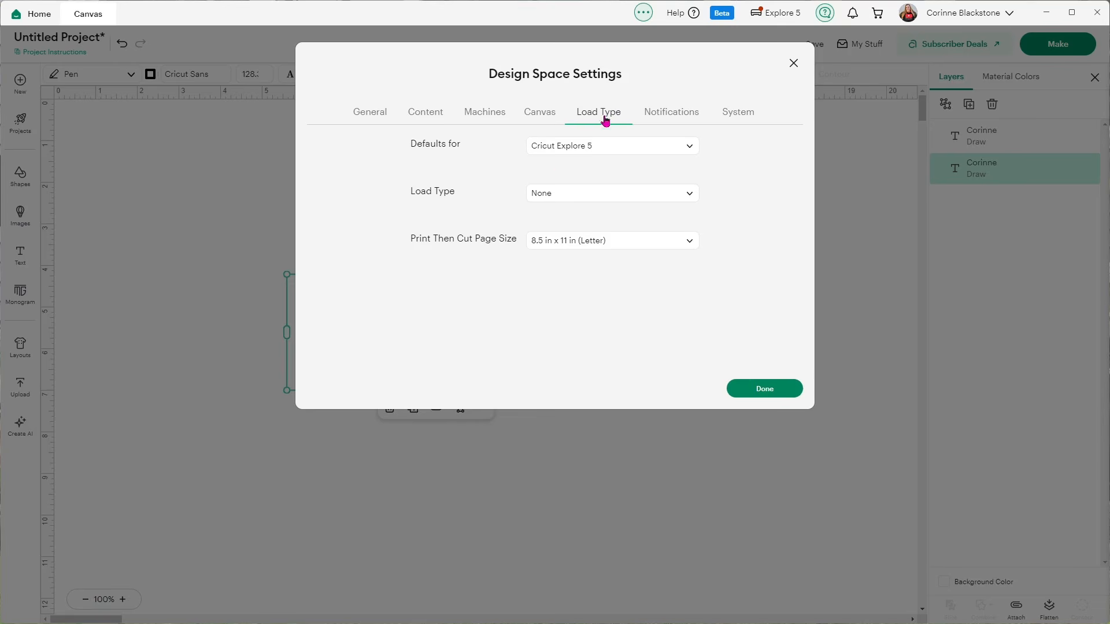
click(592, 149)
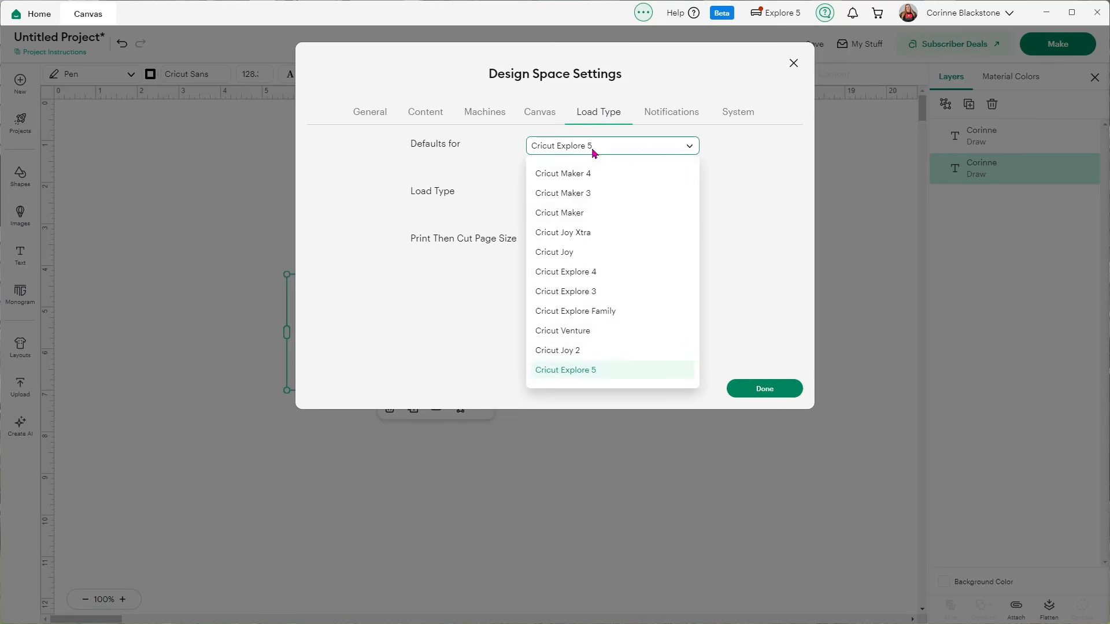
click(434, 293)
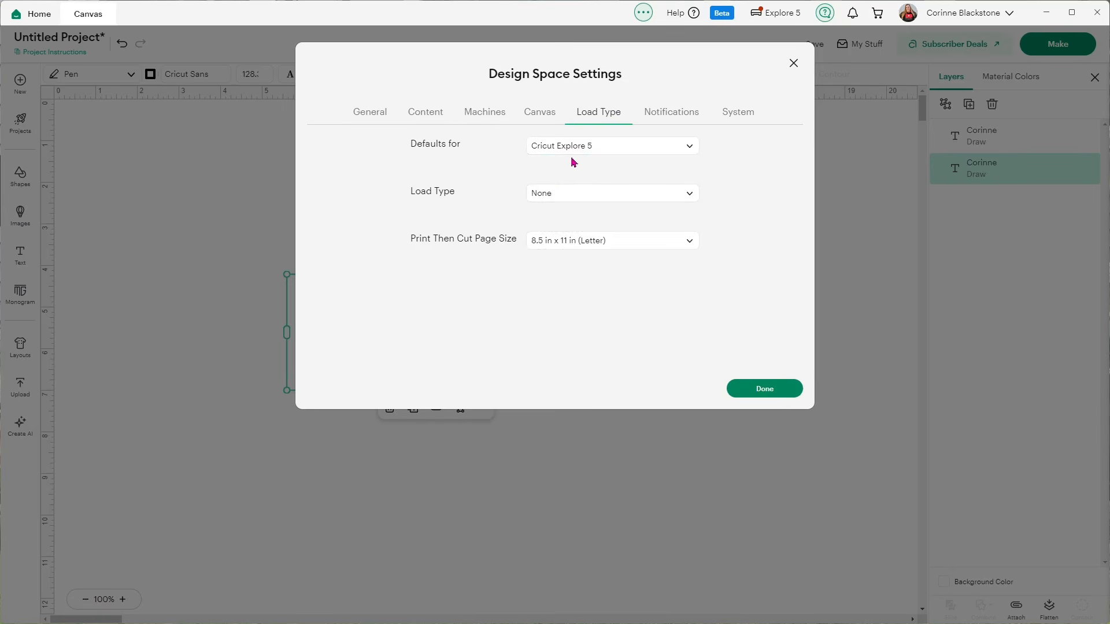
click(585, 193)
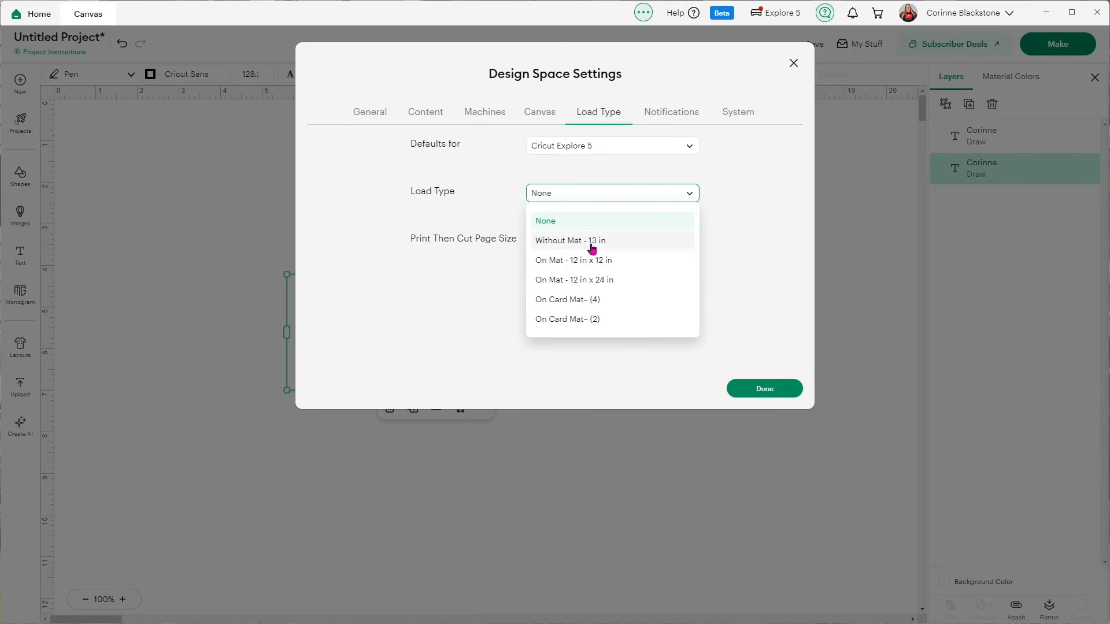
click(589, 267)
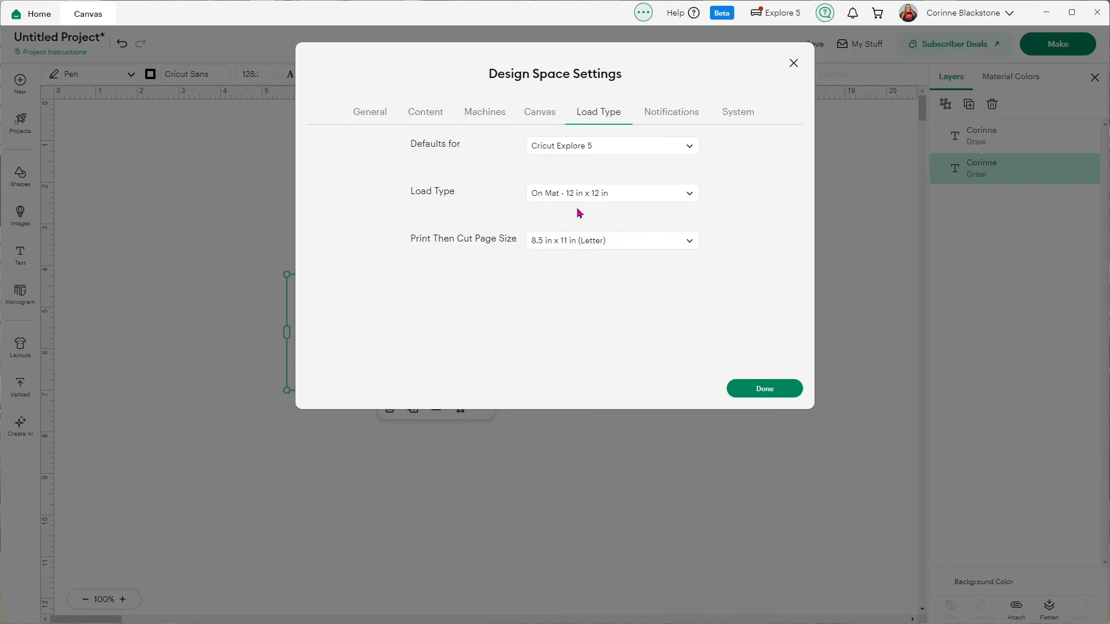
Choose 8.5 in x 11 in (Letter) as the Print Then Cut page size and return the load type to None.
click(578, 247)
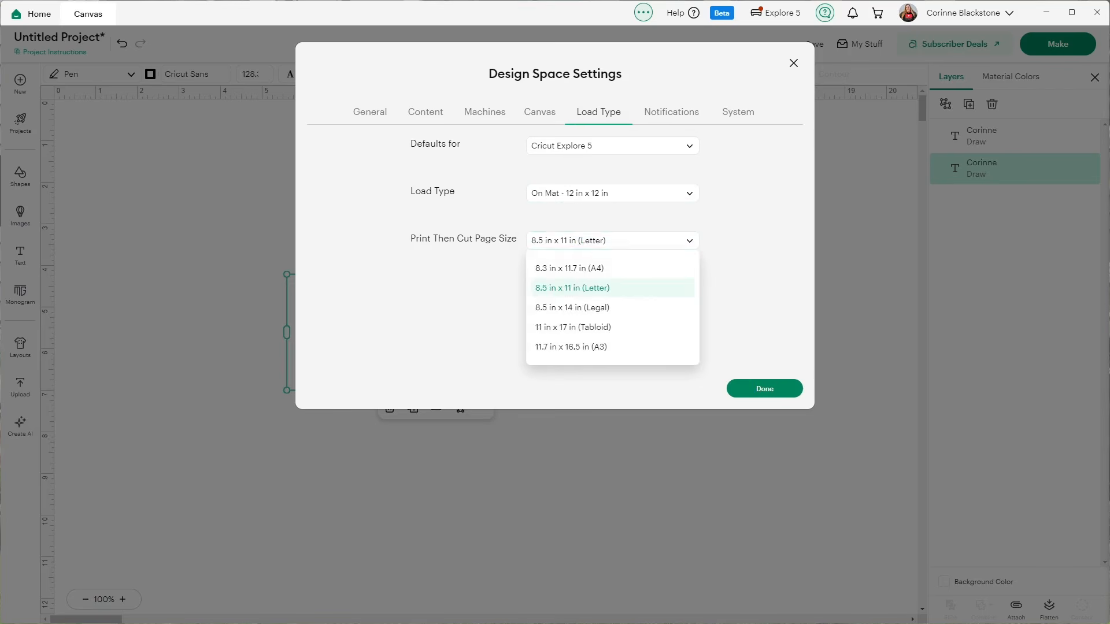
click(575, 292)
click(585, 199)
click(580, 217)
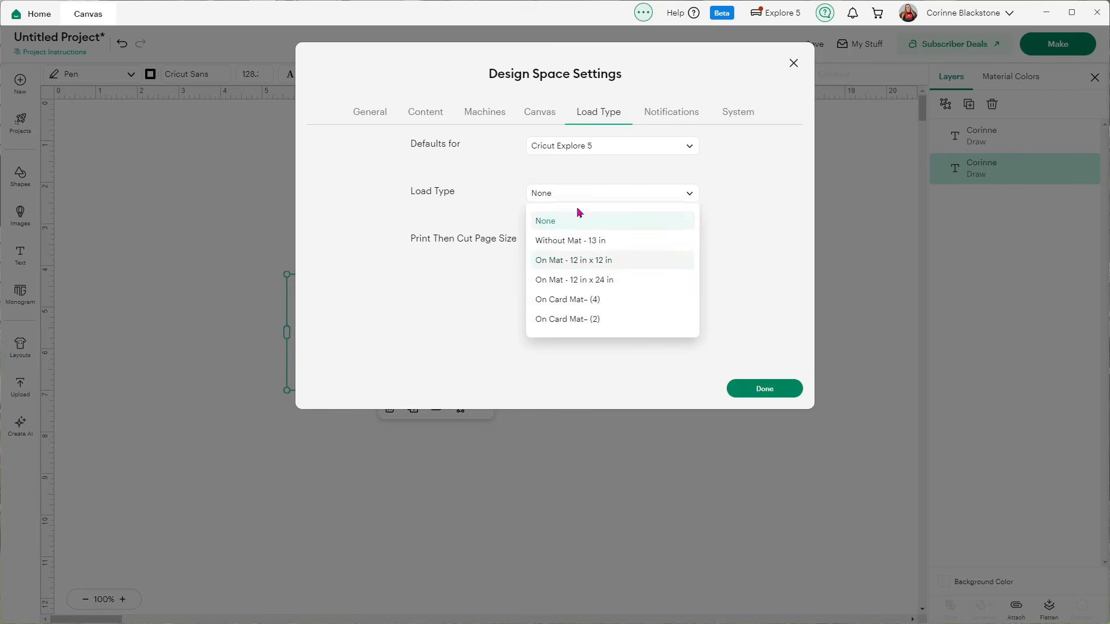
Review the Notifications and System settings and close Design Space Settings.
click(647, 115)
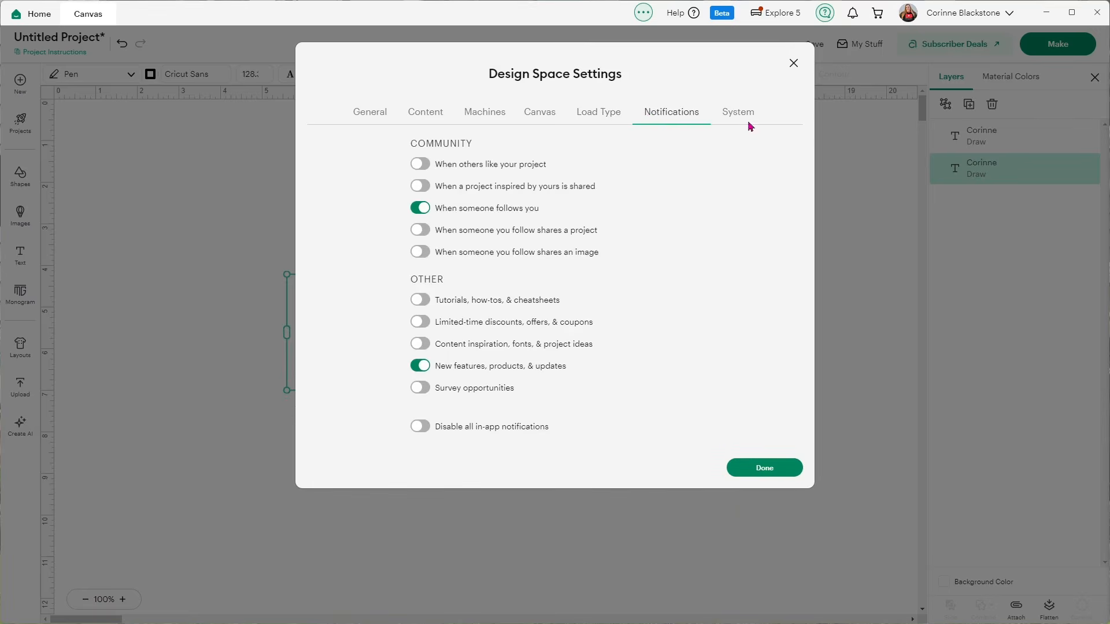
click(746, 116)
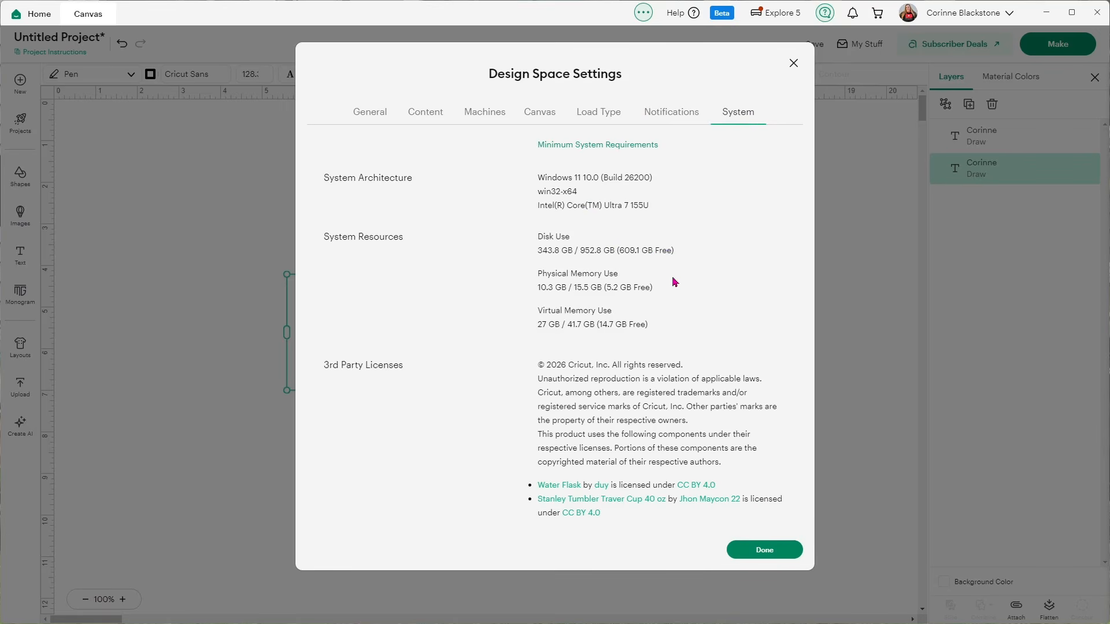
click(750, 551)
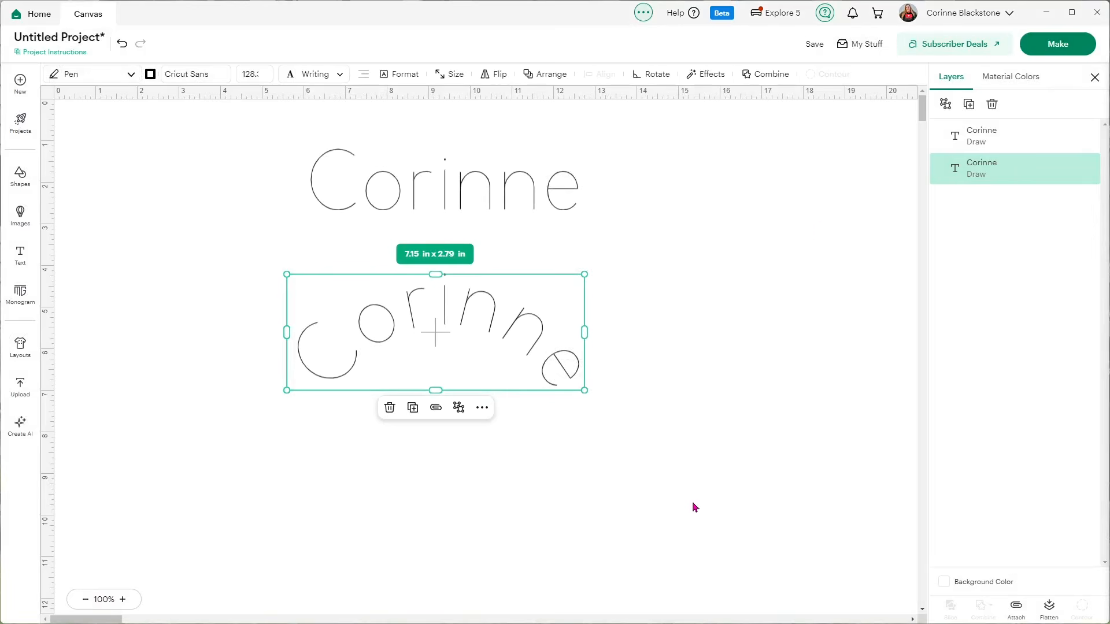
Try hiding the layers list and showing it again twice.
click(1094, 78)
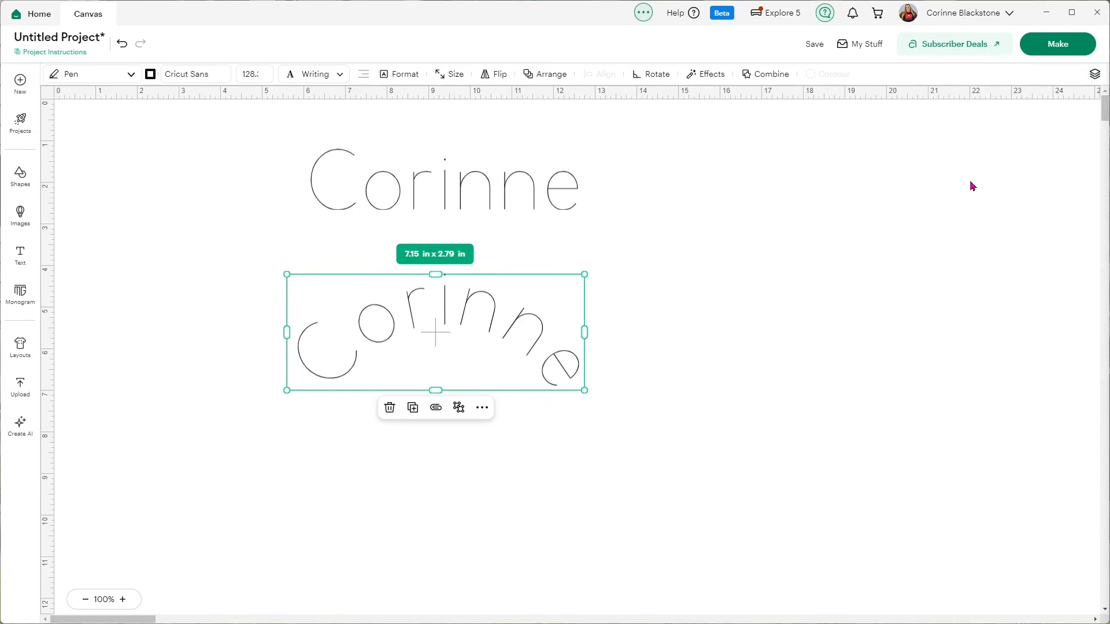
click(1095, 75)
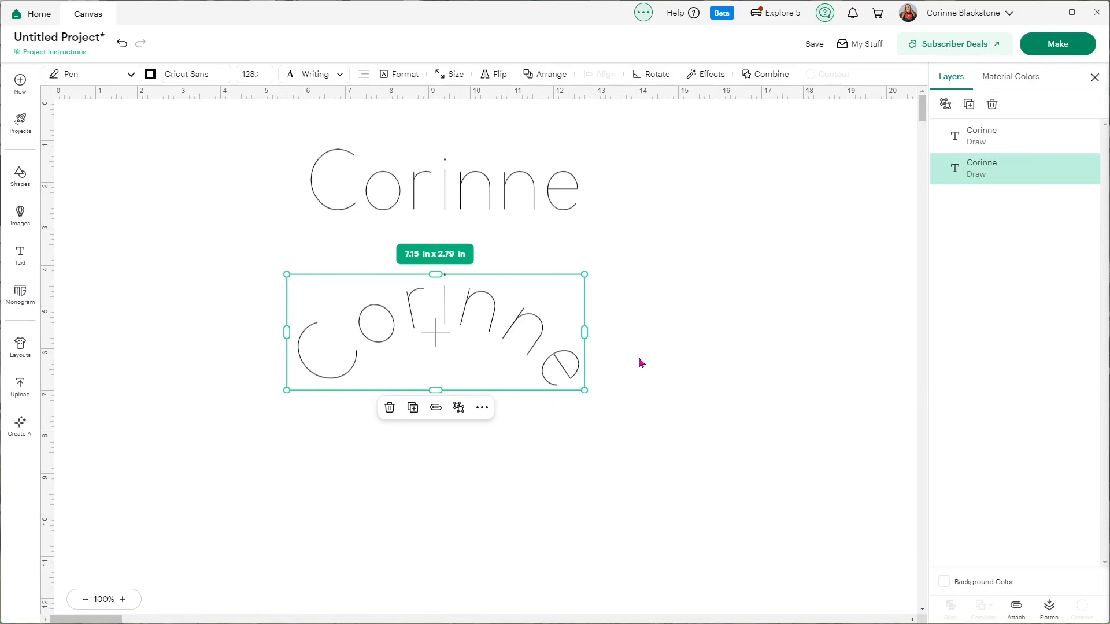
click(1094, 78)
click(1094, 83)
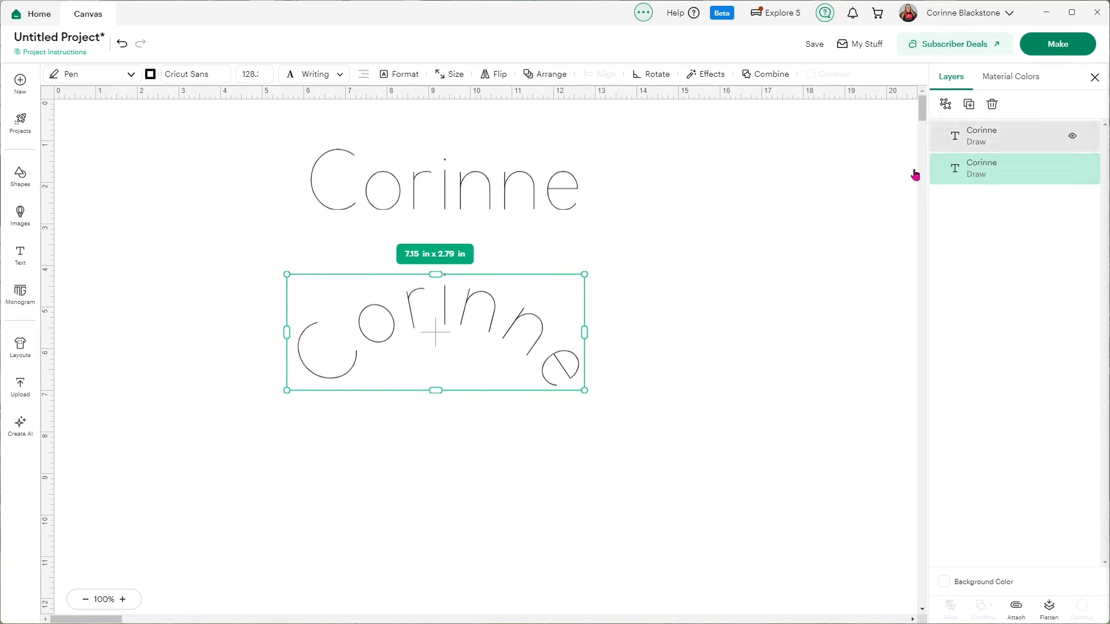
Clear the selection and select the upper, uncurved name text.
click(699, 350)
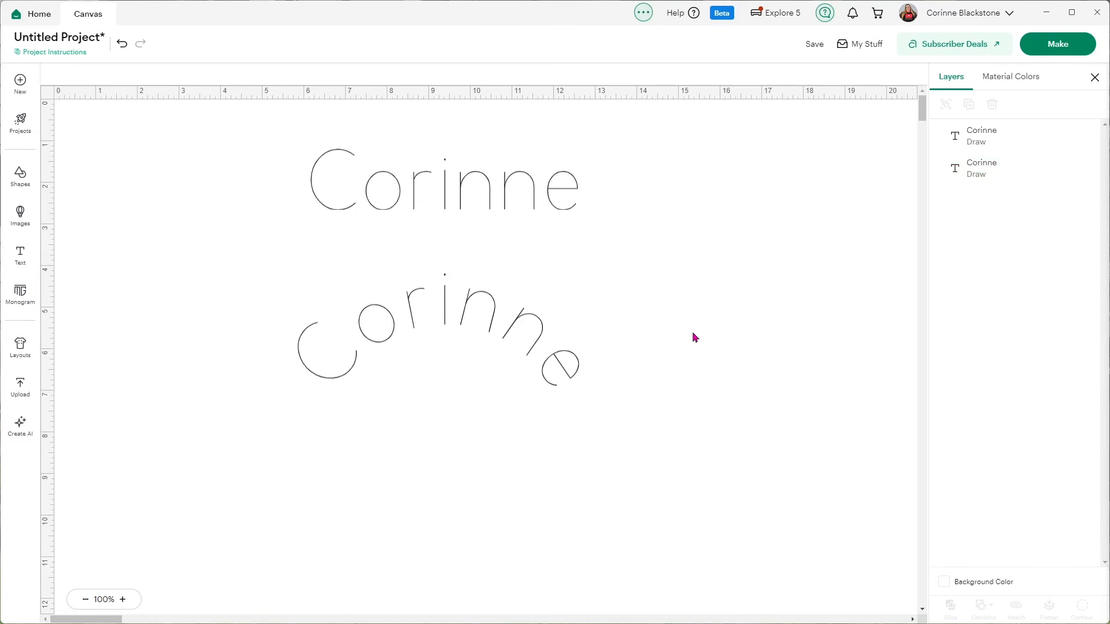
click(526, 199)
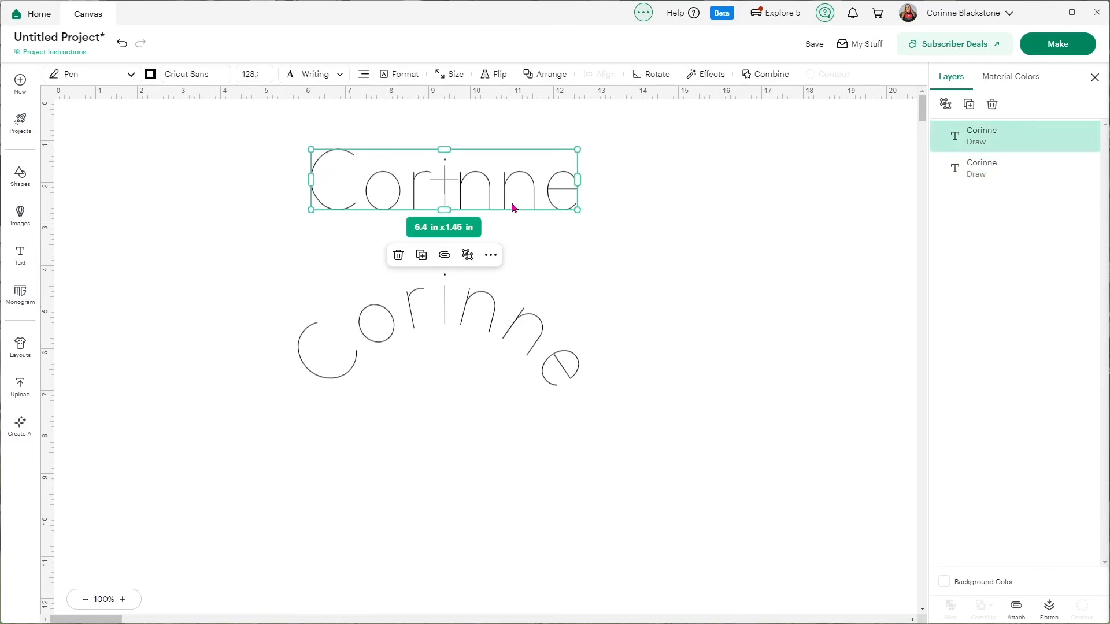